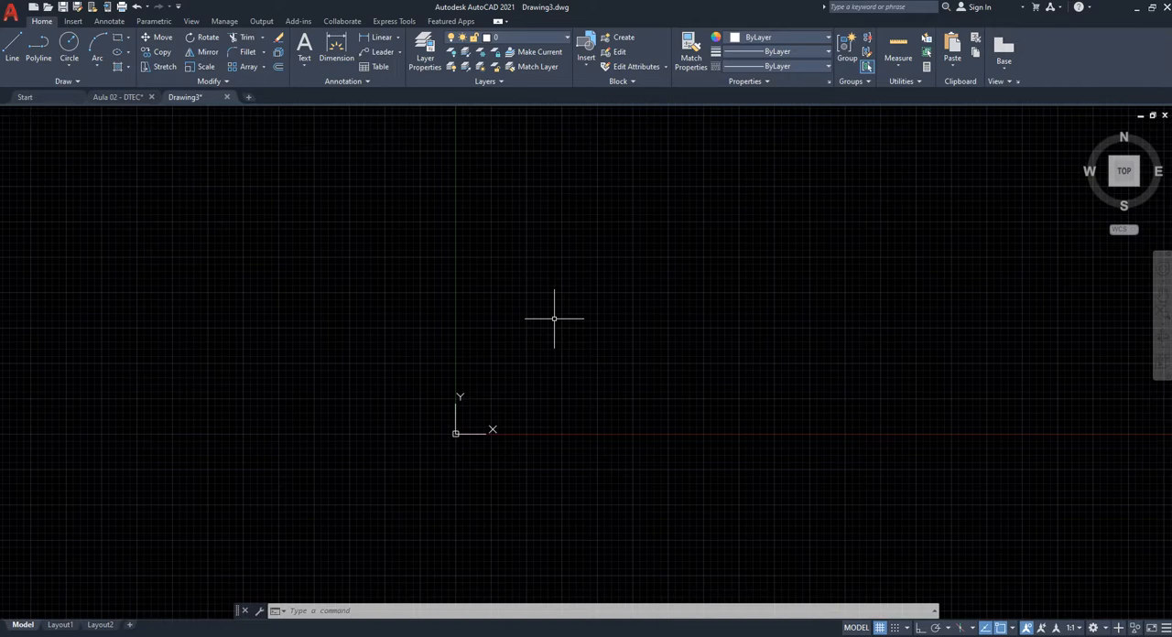
- Draw a slightly inclined line 1 unit long, starting next to the origin
type("l")
key("Return")
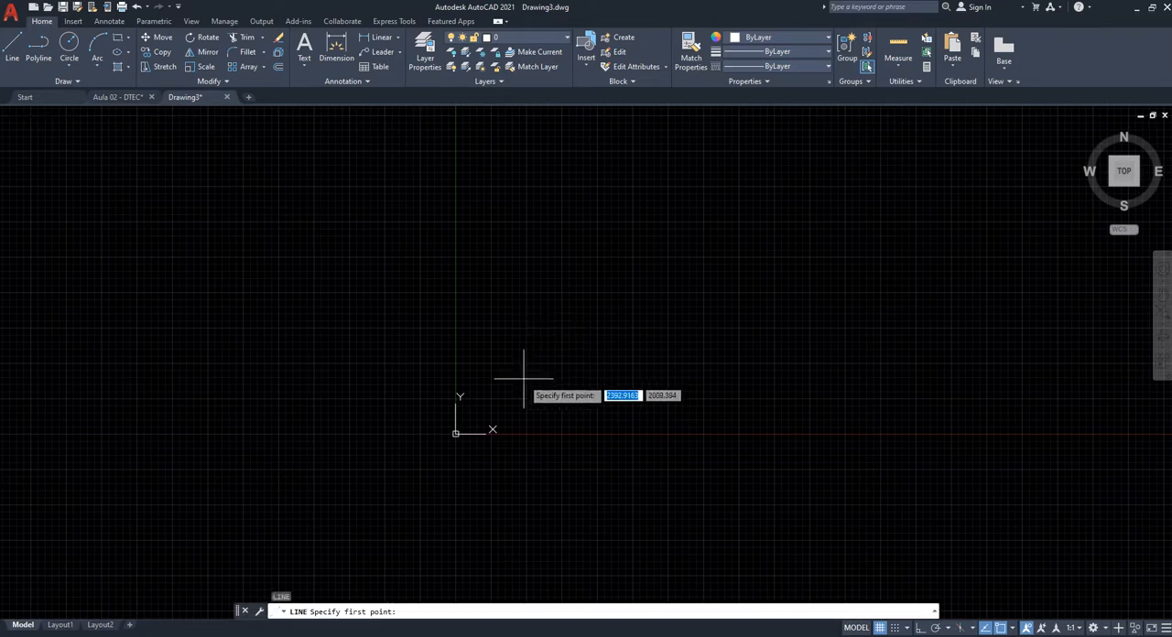
scroll(457, 429, "up", 1)
left_click(454, 432)
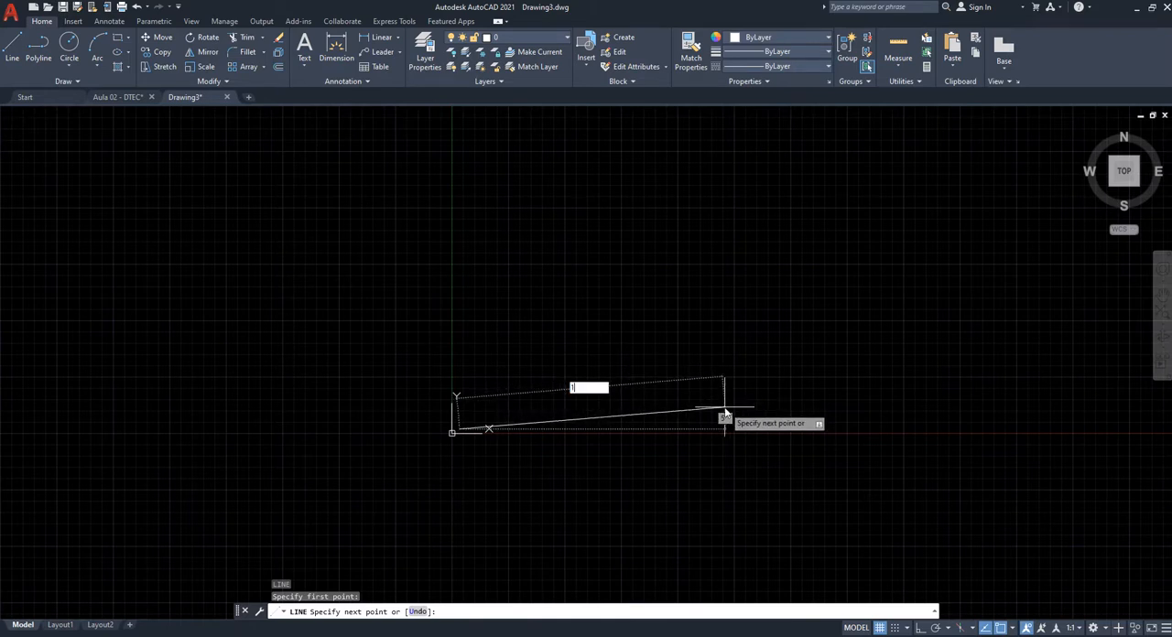
key("Return")
key("Escape")
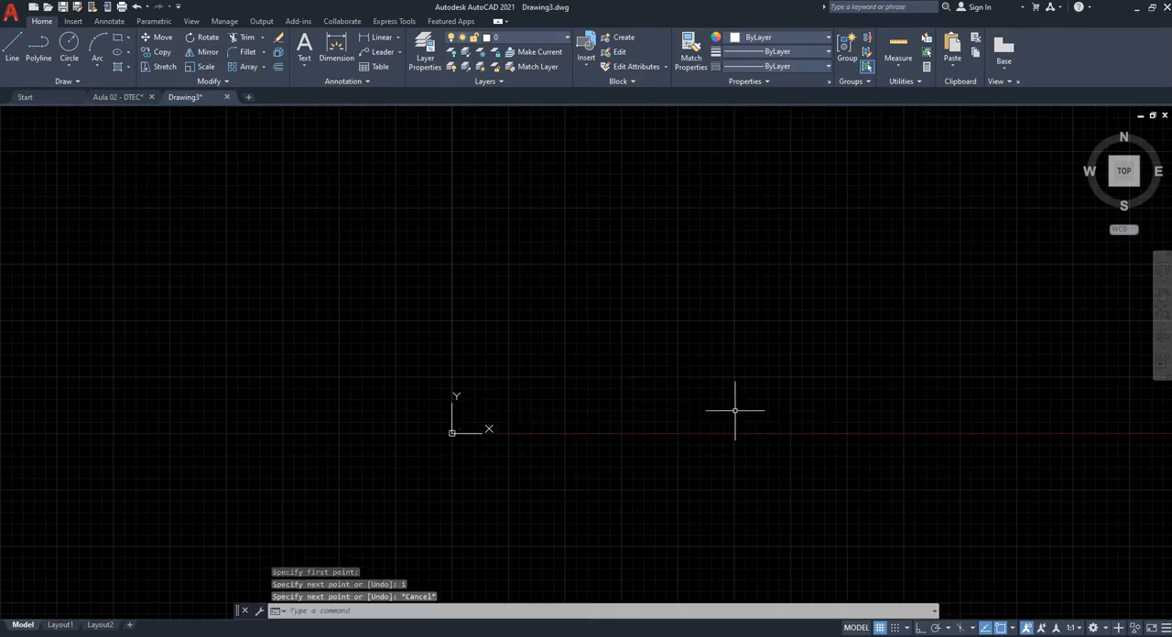
middle_click_drag(534, 383, 597, 382)
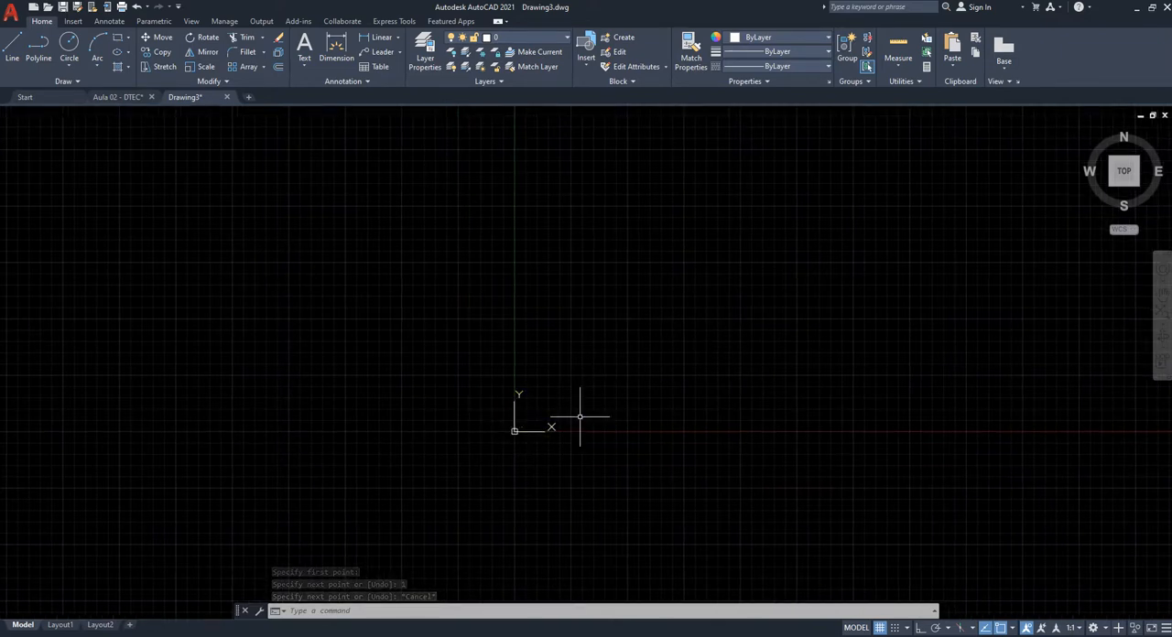
scroll(545, 407, "down", 6)
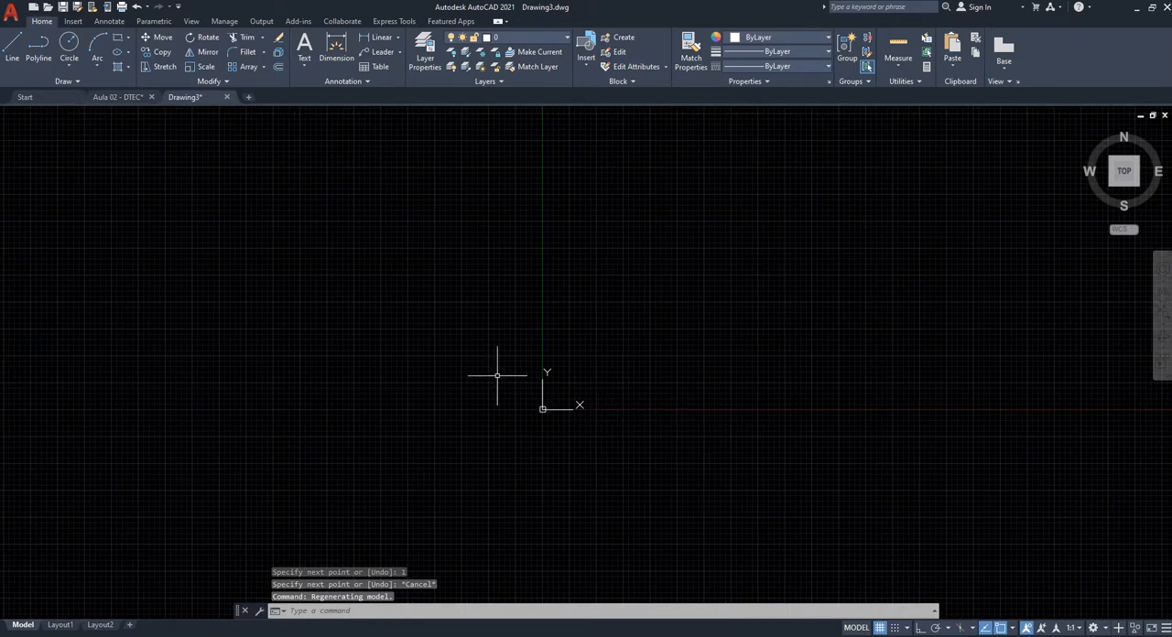
middle_click(576, 392)
middle_click(576, 392)
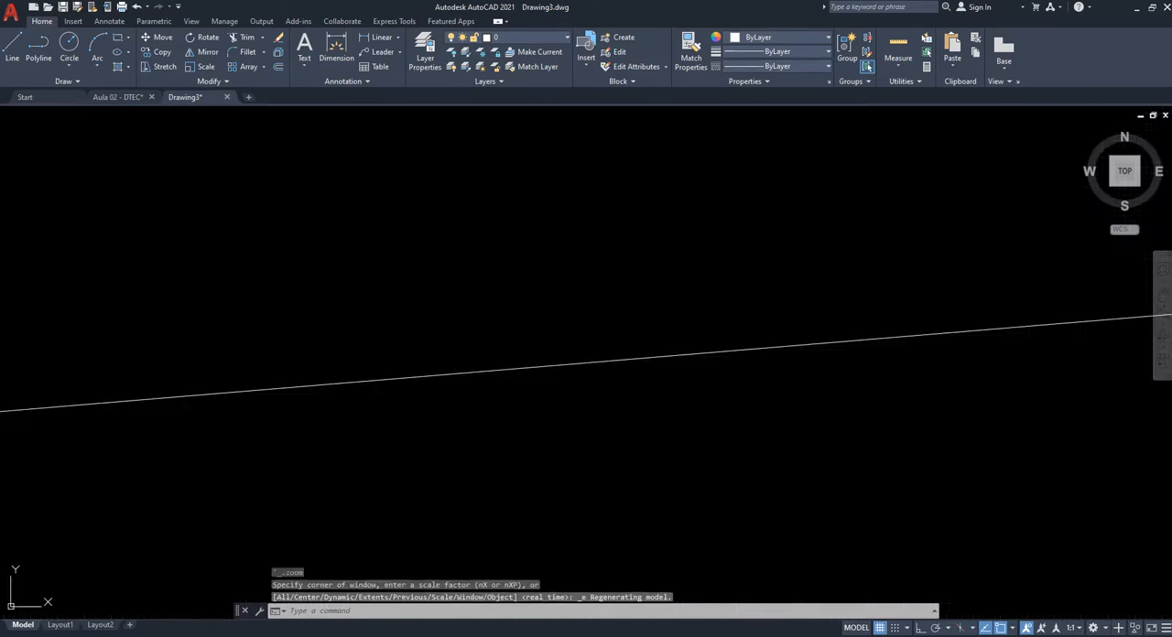
scroll(556, 367, "down", 3)
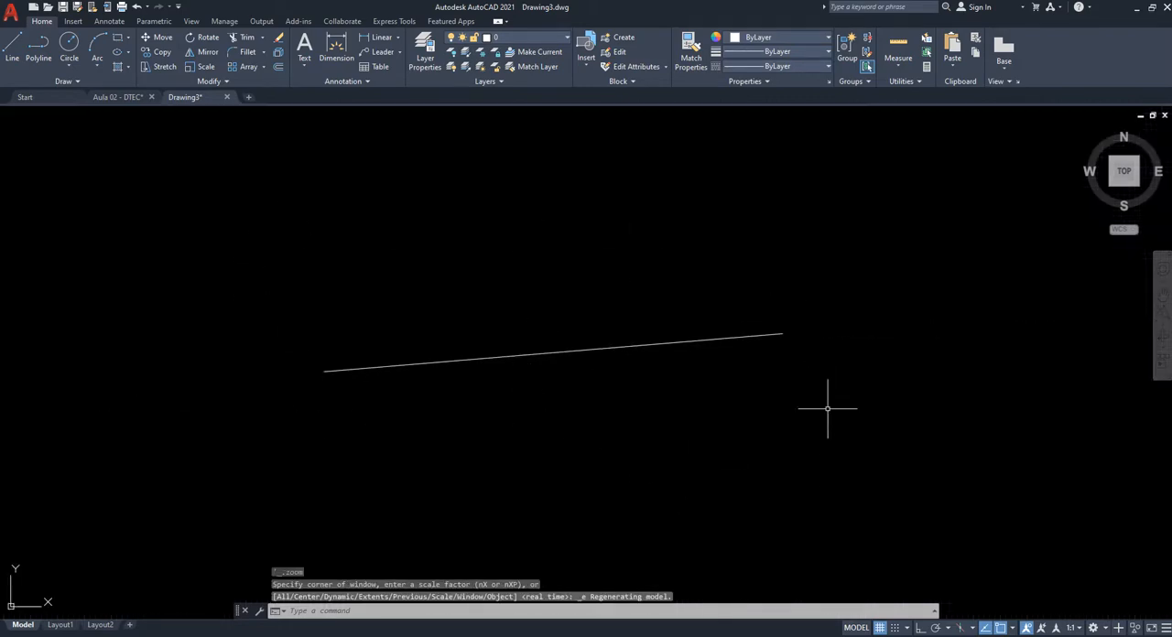
- Draw a closed six-sided outline beside the inclined line, turning Ortho mode on for its horizontal and vertical sides
middle_click_drag(716, 378, 615, 336)
scroll(626, 368, "down", 2)
middle_click_drag(763, 389, 438, 348)
type("l")
key("Return")
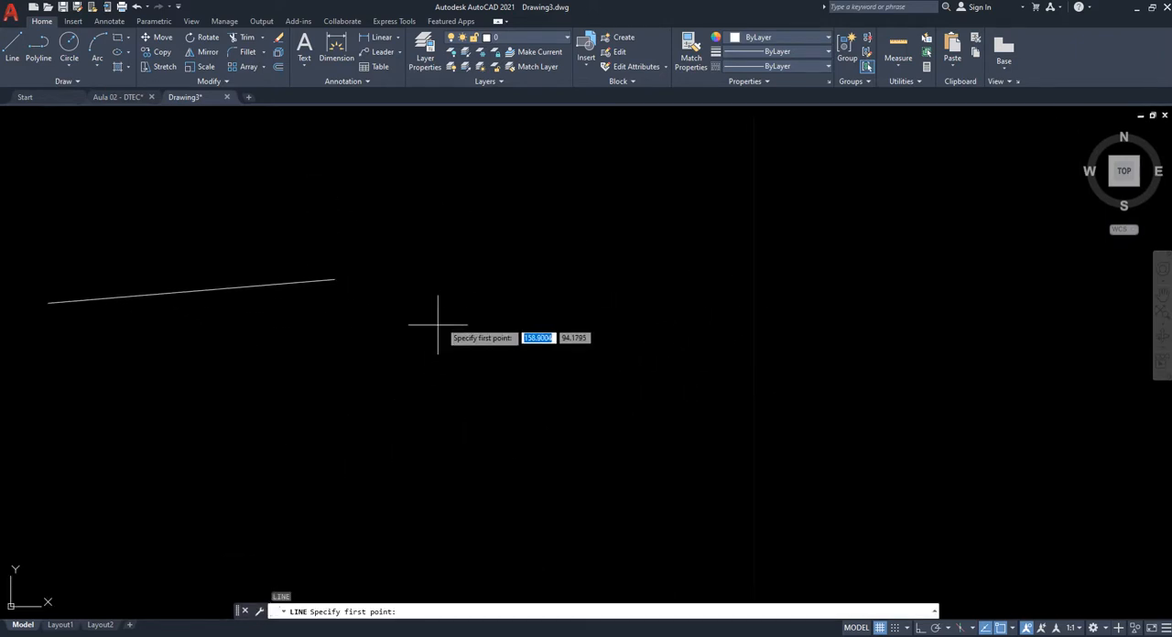
left_click(463, 293)
key("F8")
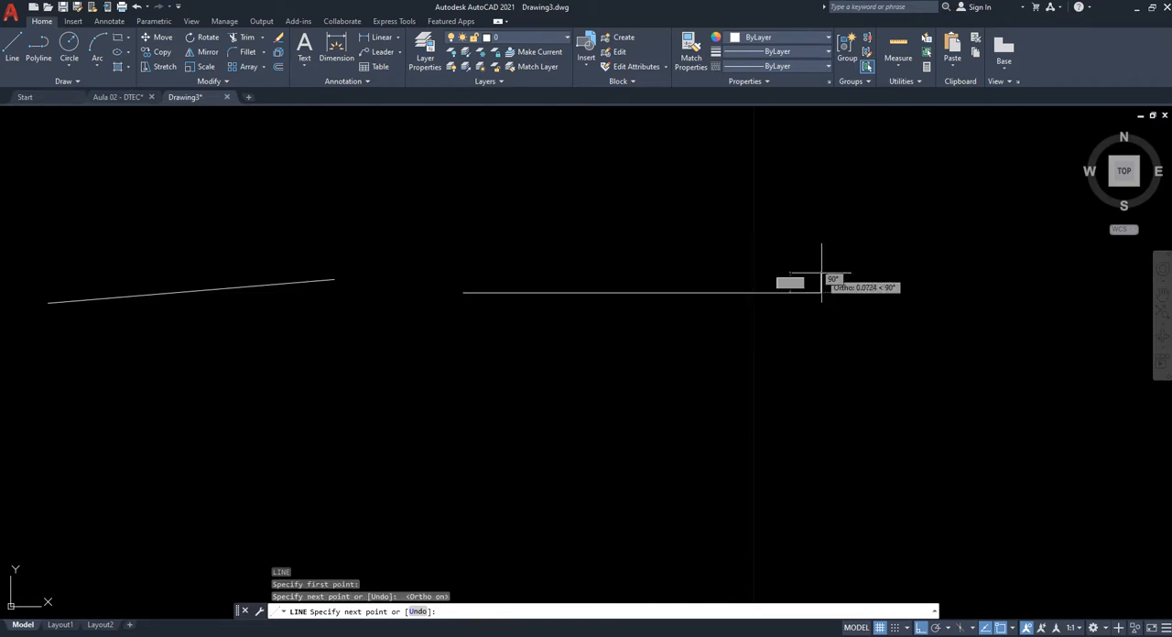
left_click(820, 293)
left_click(820, 459)
left_click(542, 460)
left_click(542, 530)
left_click(446, 530)
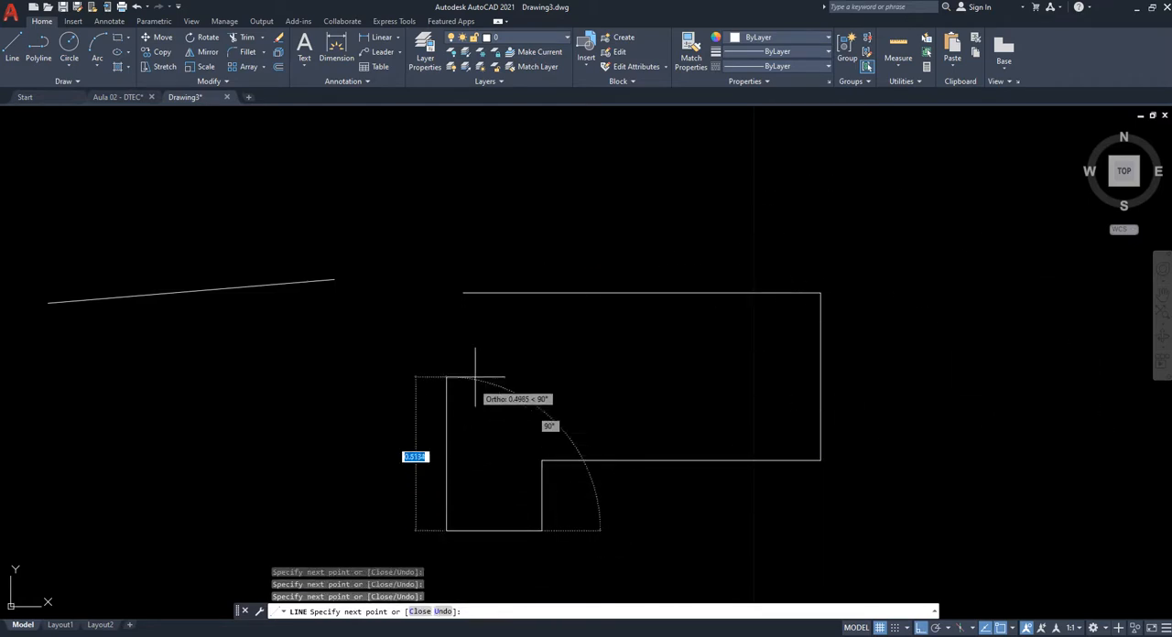
left_click(463, 293)
key("Escape")
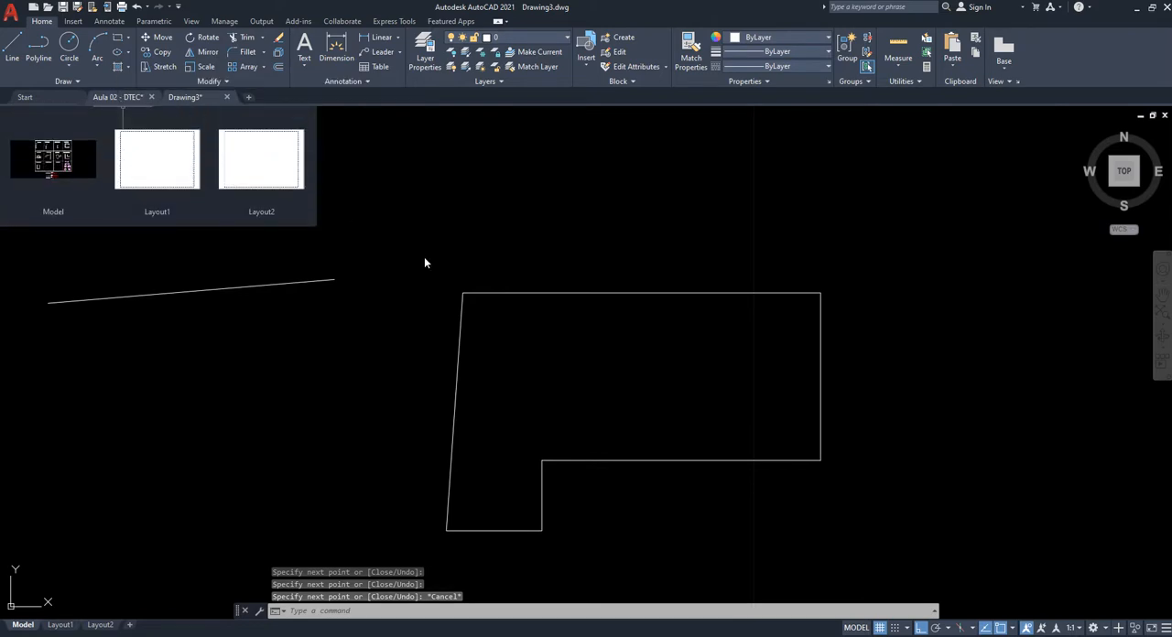
- Switch to the model space of the Aula 02 - DTEC drawing and go through its OSNAP, ORTHO and GRID labels
middle_click_drag(605, 484, 581, 421)
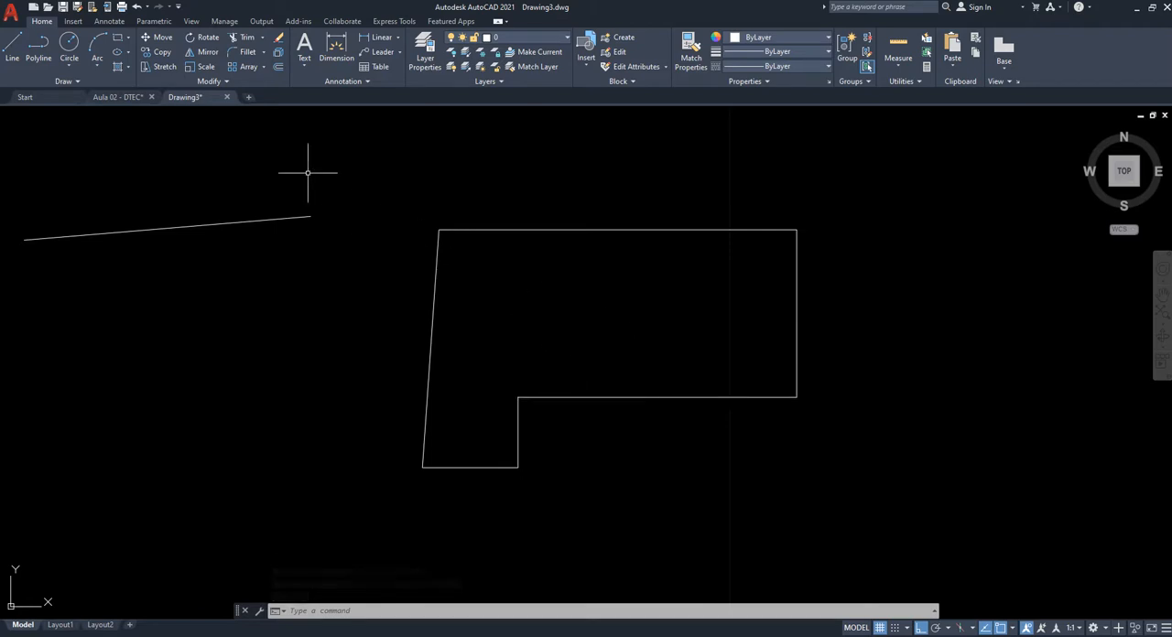
left_click(116, 97)
left_click(22, 624)
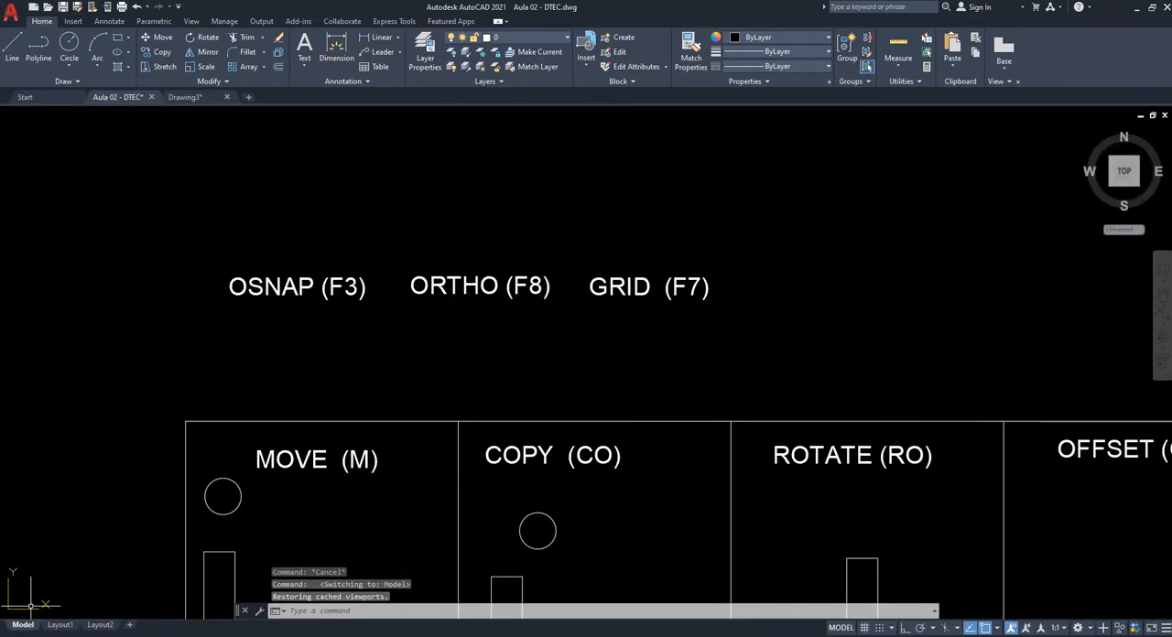
scroll(321, 320, "up", 2)
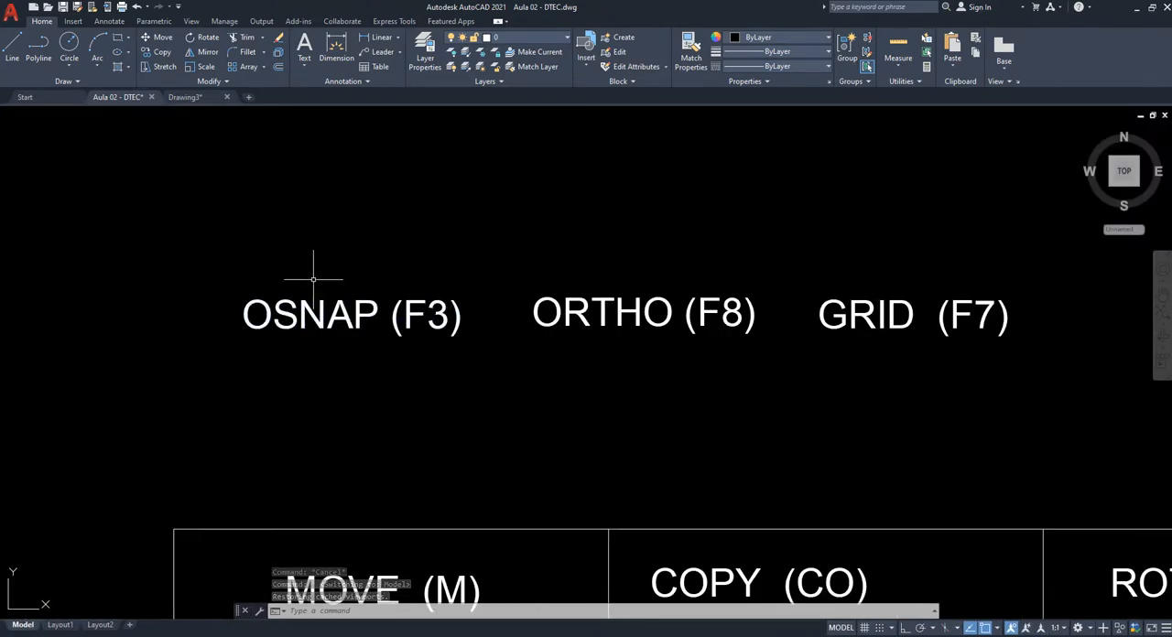
middle_click_drag(460, 316, 296, 327)
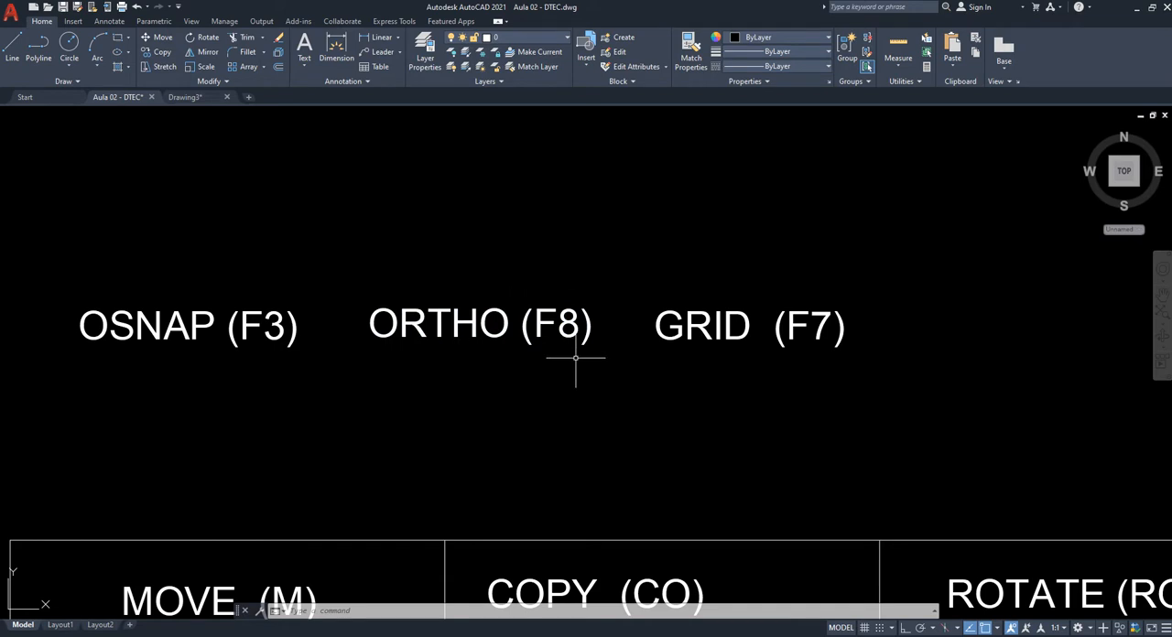
middle_click_drag(740, 389, 543, 402)
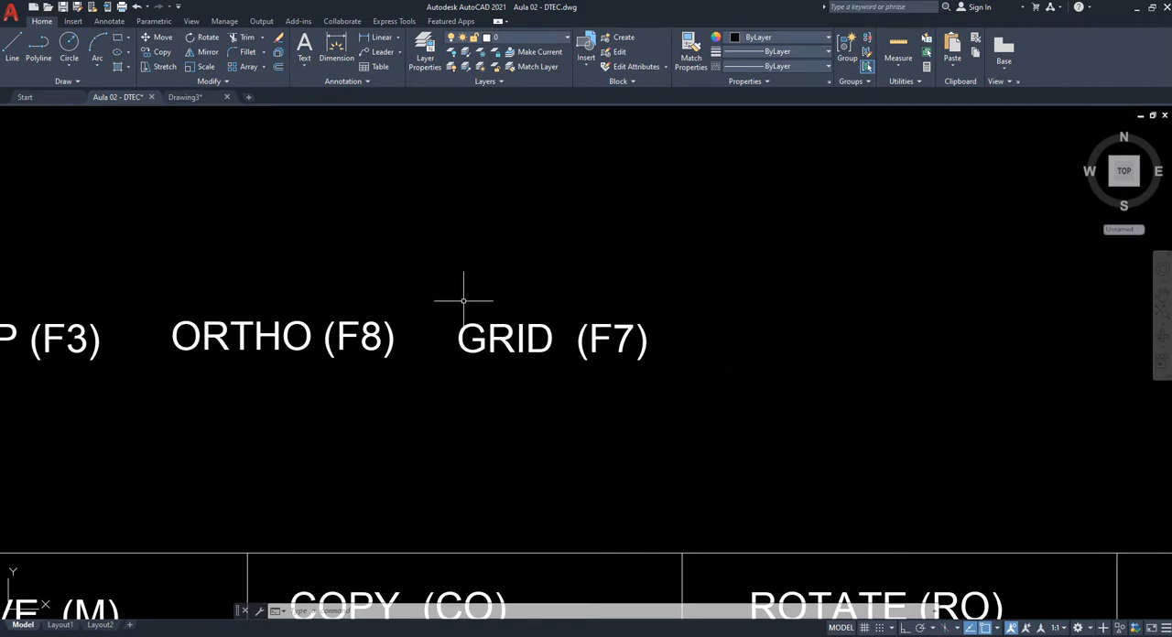
- Turn the grid display on, look at it across the drawing, and turn it off again
key("F7")
scroll(458, 266, "down", 8)
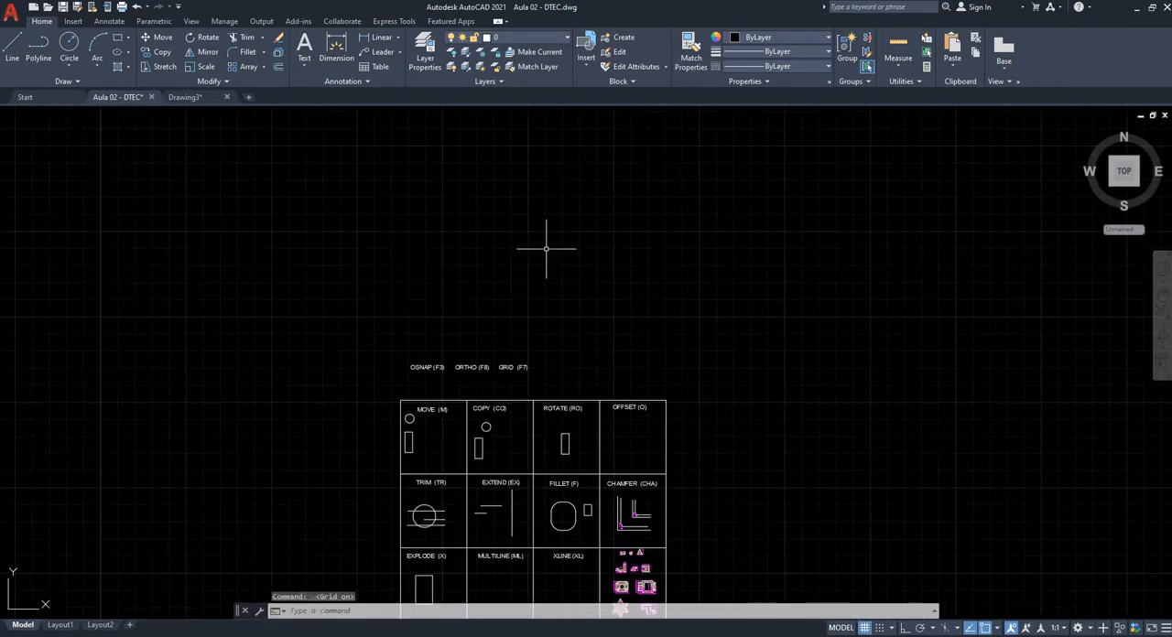
scroll(513, 371, "up", 6)
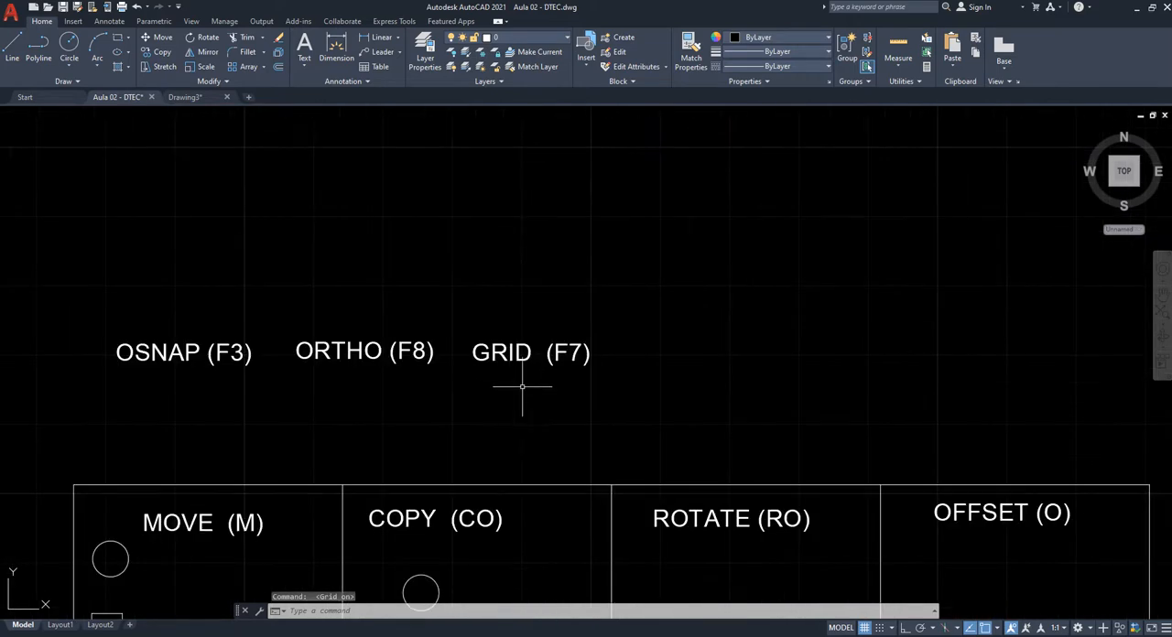
scroll(488, 376, "up", 2)
key("F7")
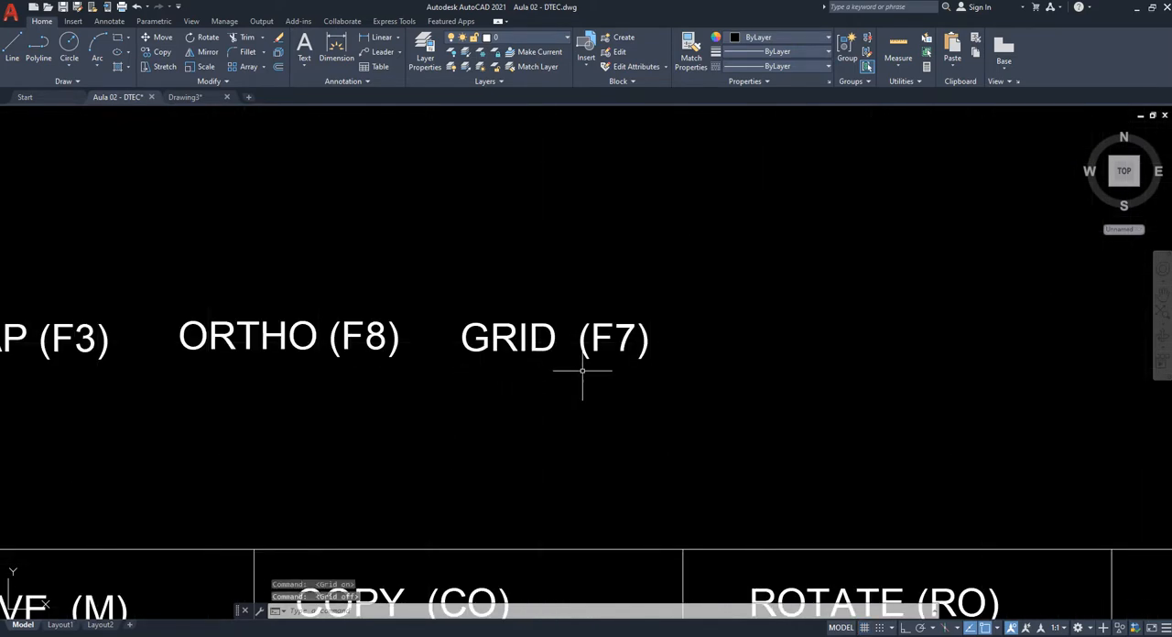
- Review the OSNAP (F3), ORTHO (F8) and GRID (F7) shortcut labels above the command table
middle_click_drag(533, 387, 627, 394)
middle_click_drag(353, 412, 709, 414)
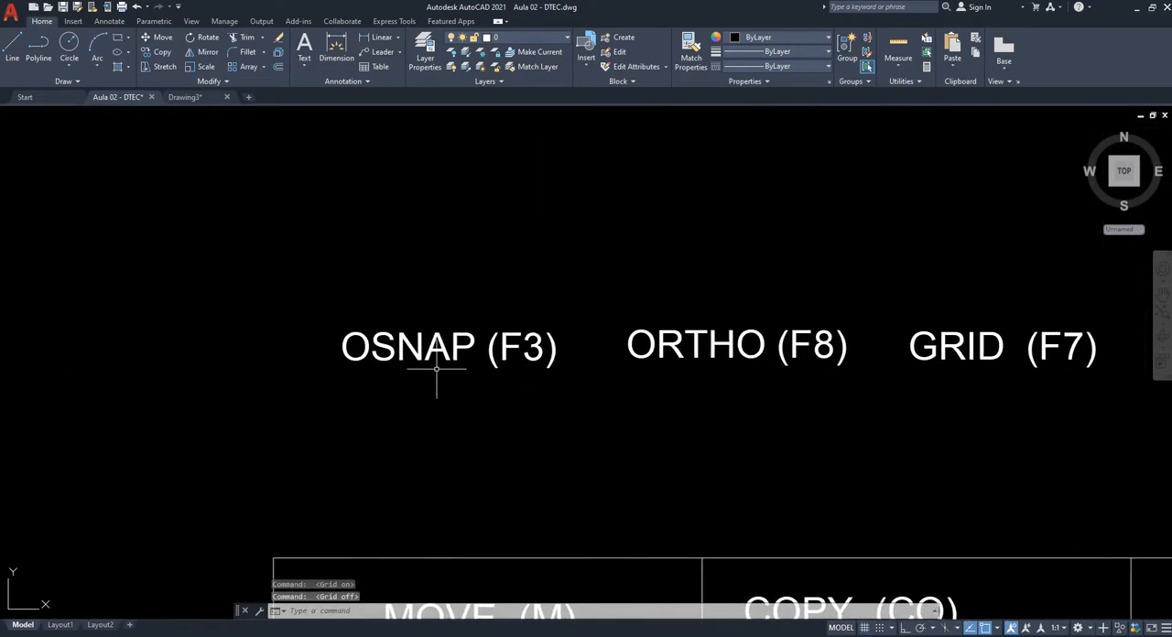
middle_click_drag(669, 374, 477, 368)
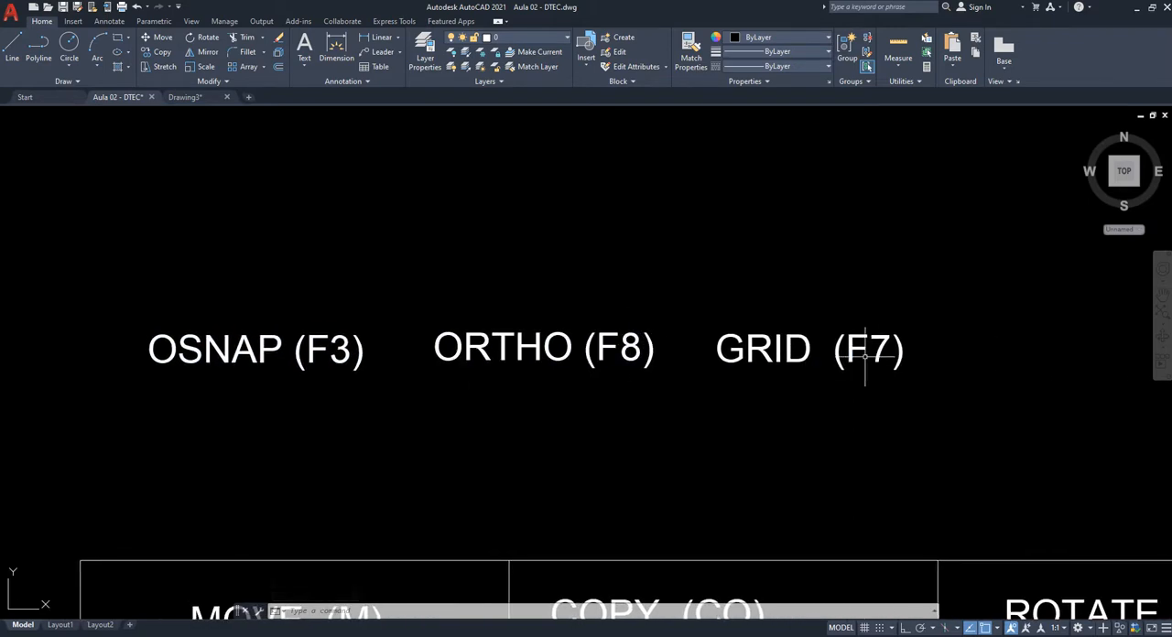
middle_click_drag(397, 403, 438, 372)
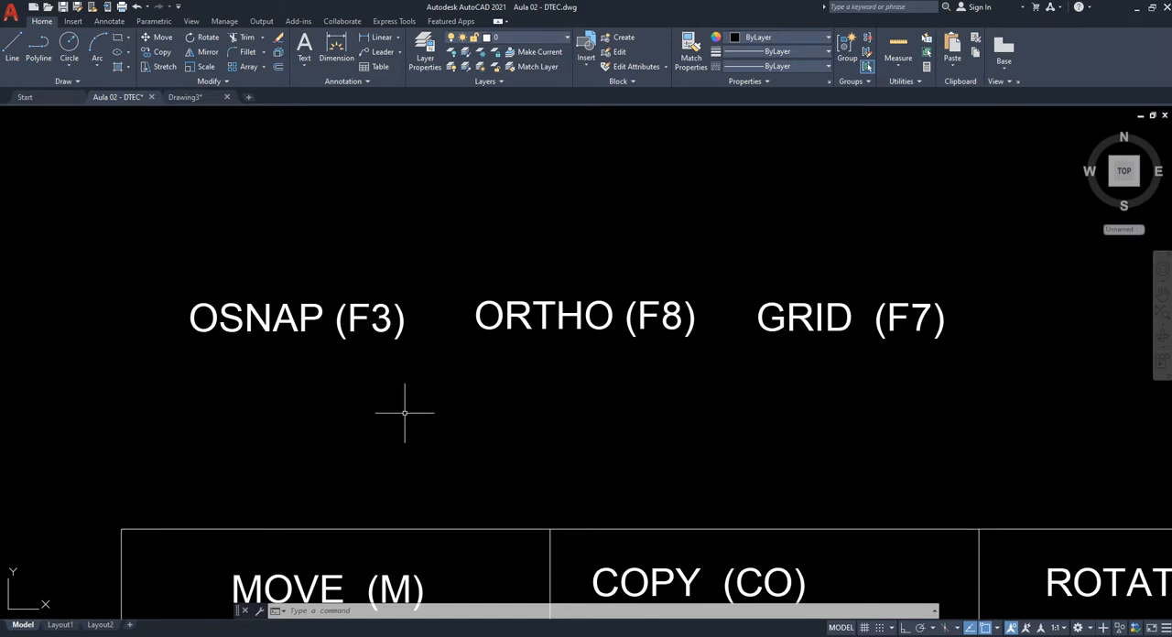
middle_click_drag(383, 401, 374, 387)
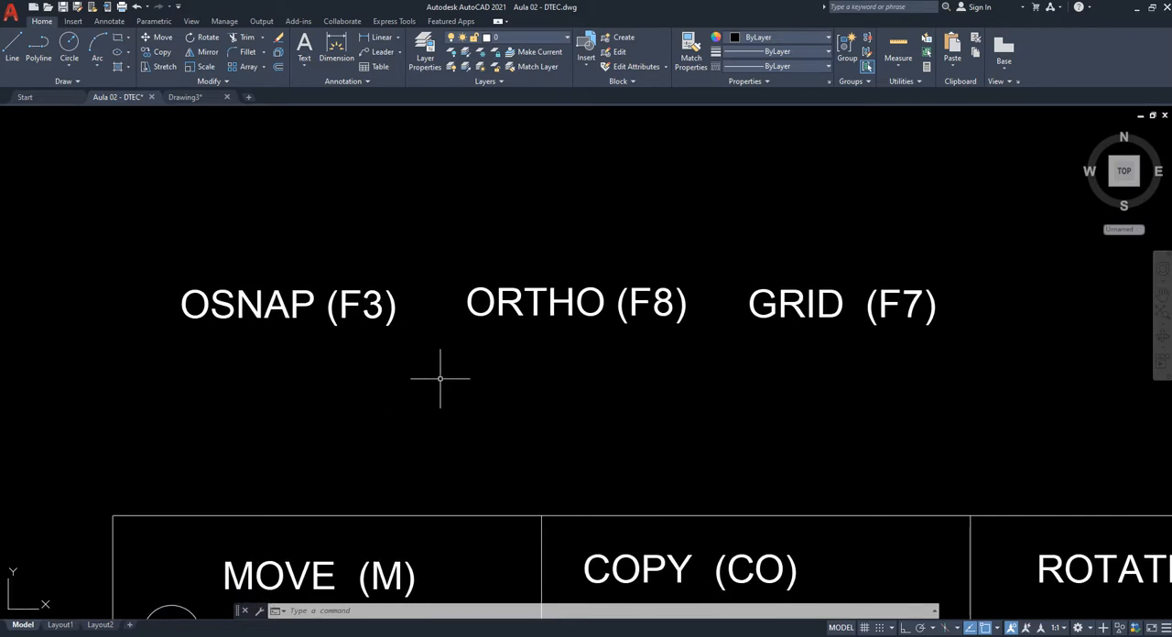
scroll(427, 380, "down", 4)
middle_click_drag(413, 372, 408, 356)
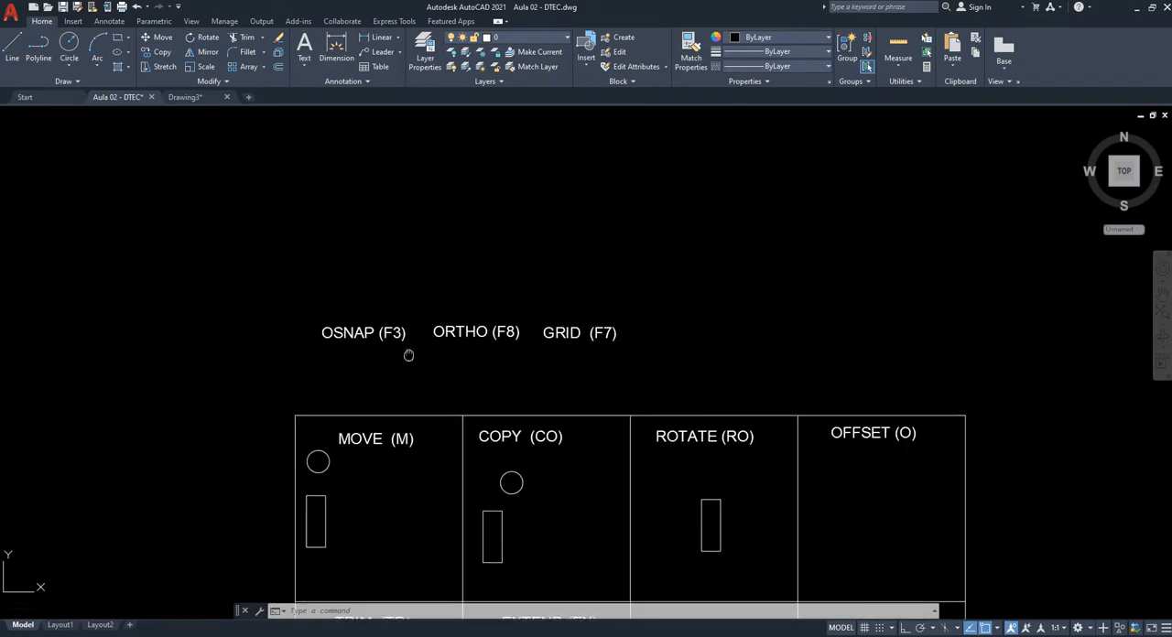
- Examine the circle and the rectangle in the MOVE (M) cell of the command table
middle_click_drag(351, 473, 356, 398)
scroll(355, 397, "up", 2)
middle_click_drag(383, 445, 397, 365)
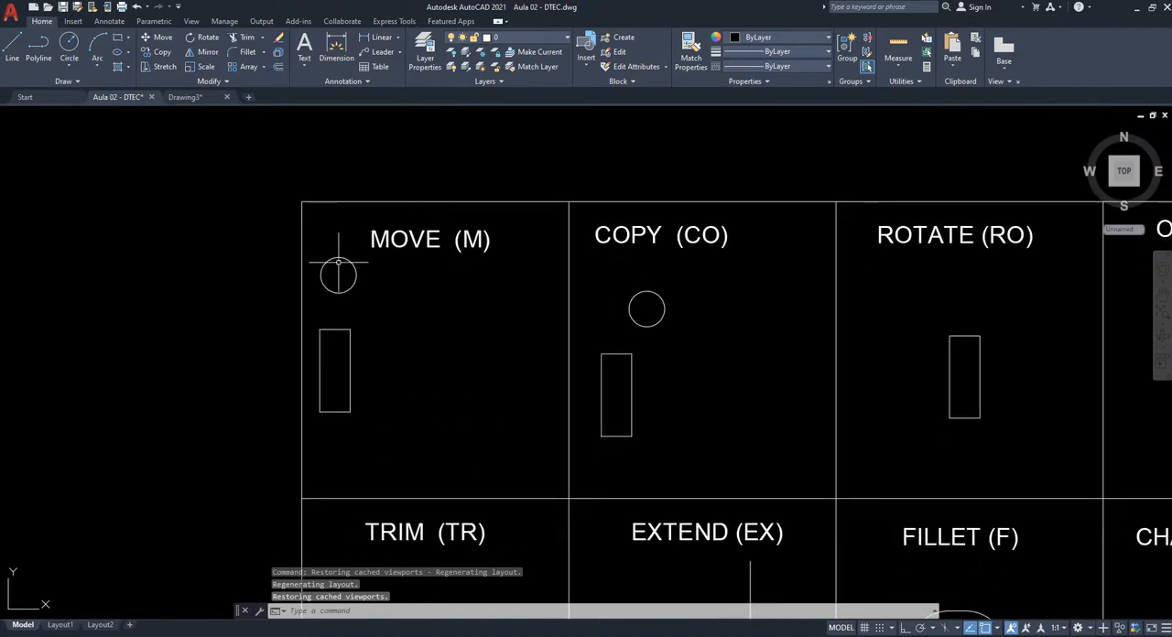
scroll(472, 253, "up", 2)
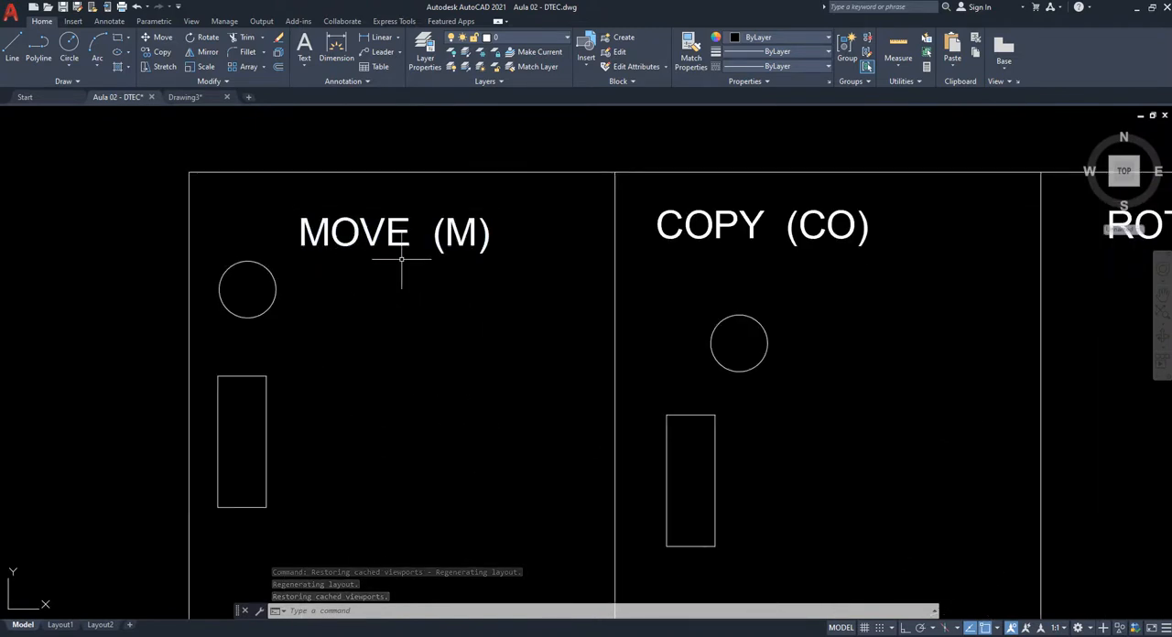
middle_click_drag(377, 275, 441, 291)
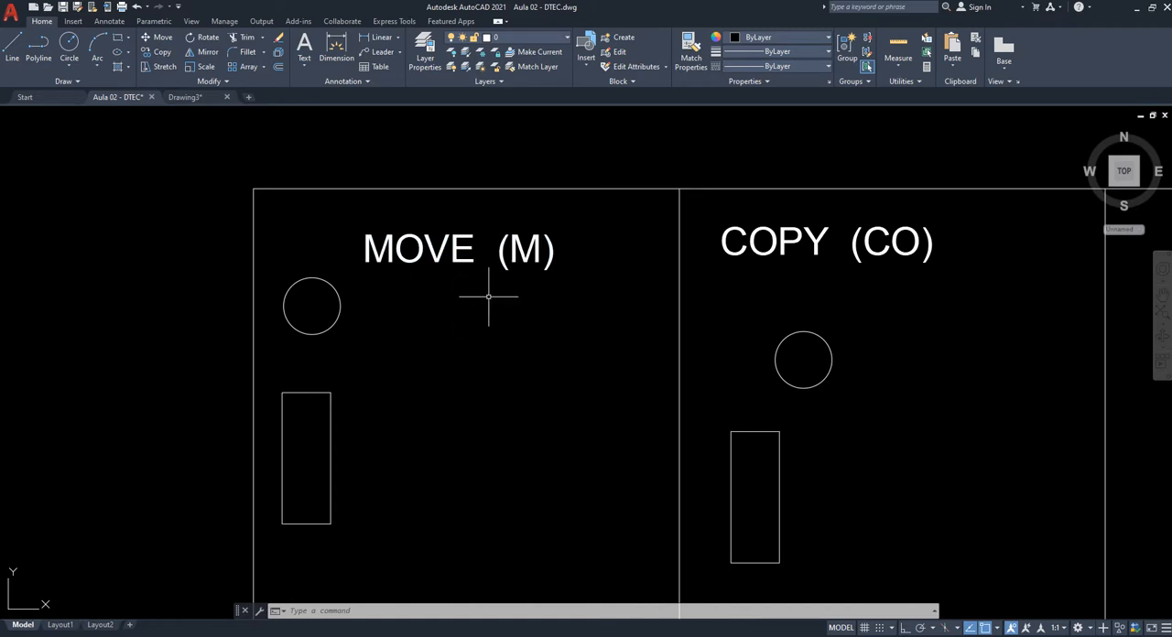
scroll(383, 369, "up", 2)
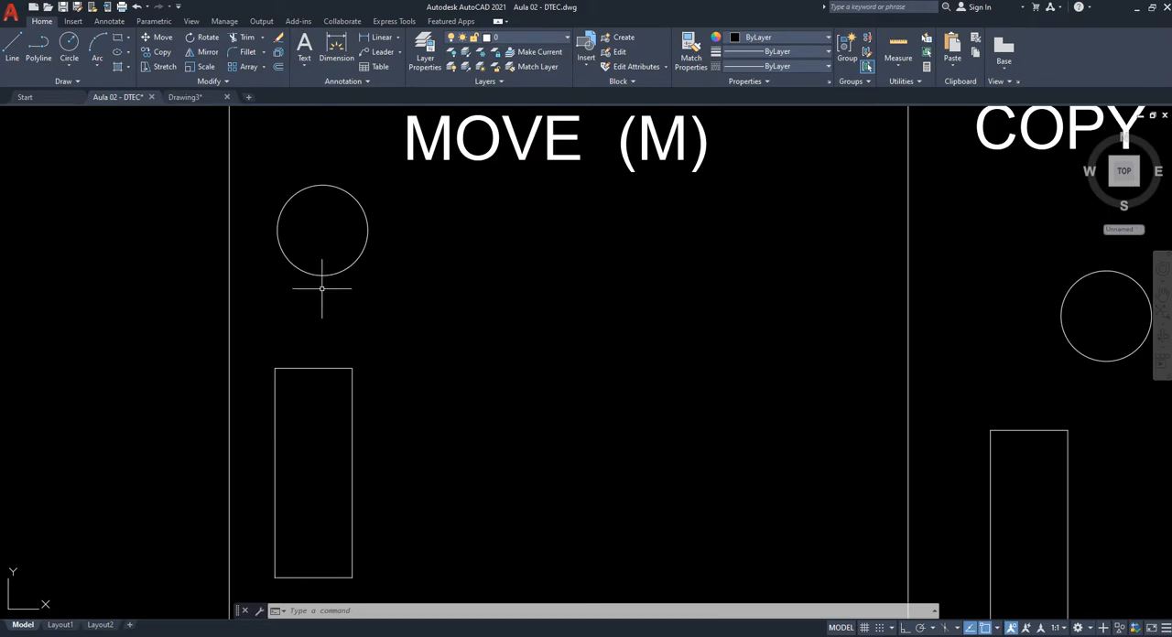
middle_click_drag(322, 294, 393, 284)
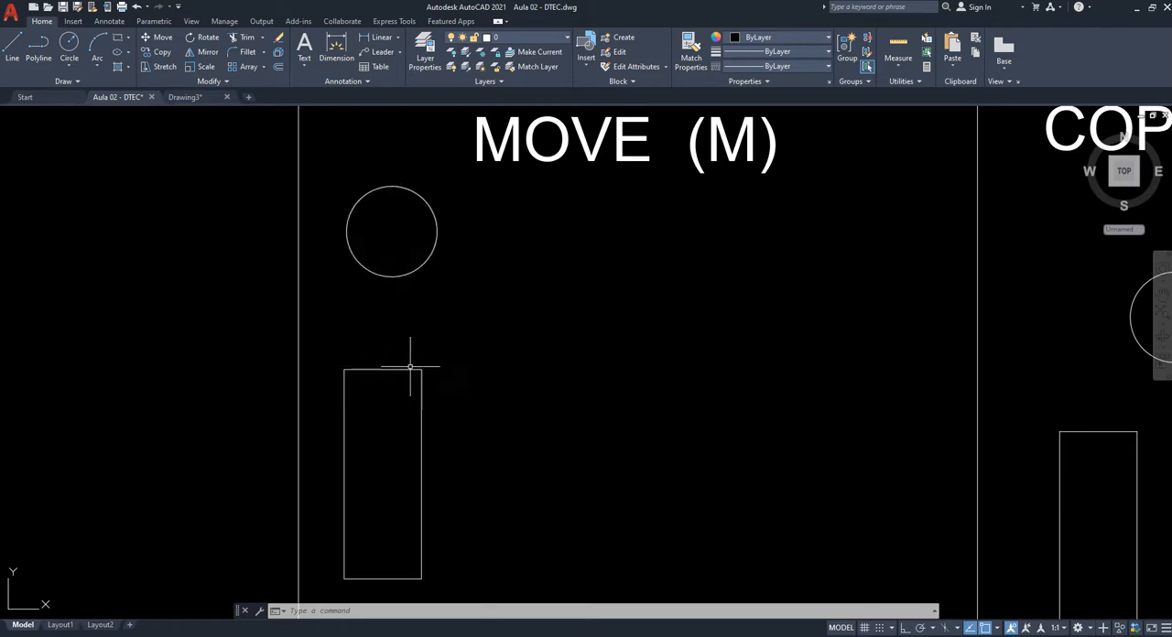
middle_click_drag(434, 463, 441, 318)
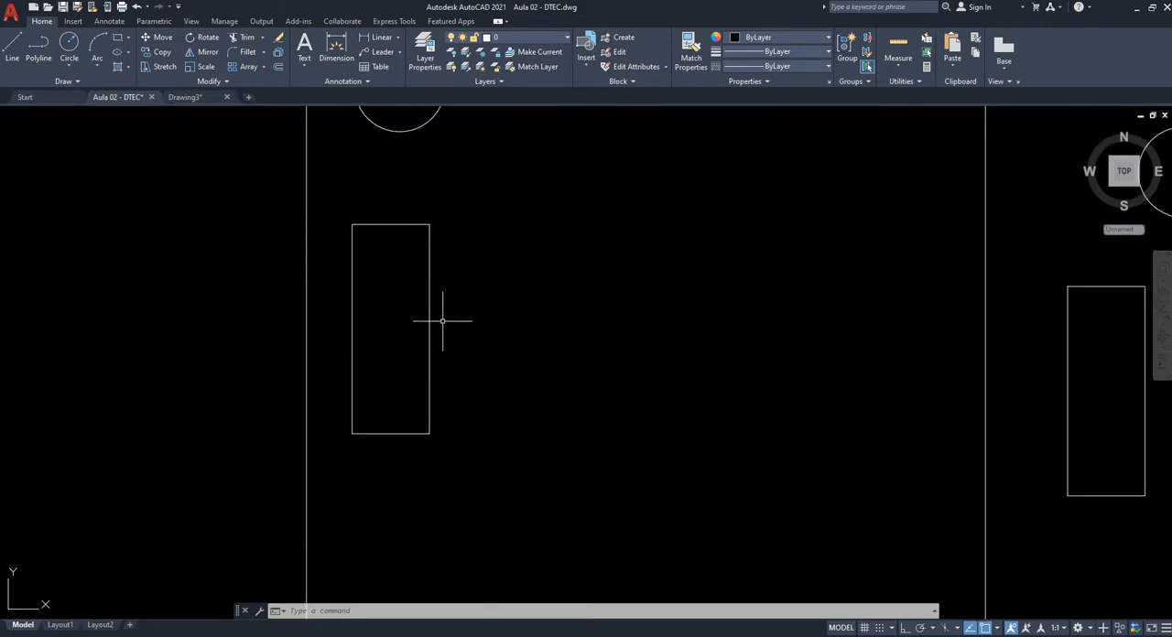
middle_click_drag(457, 308, 430, 419)
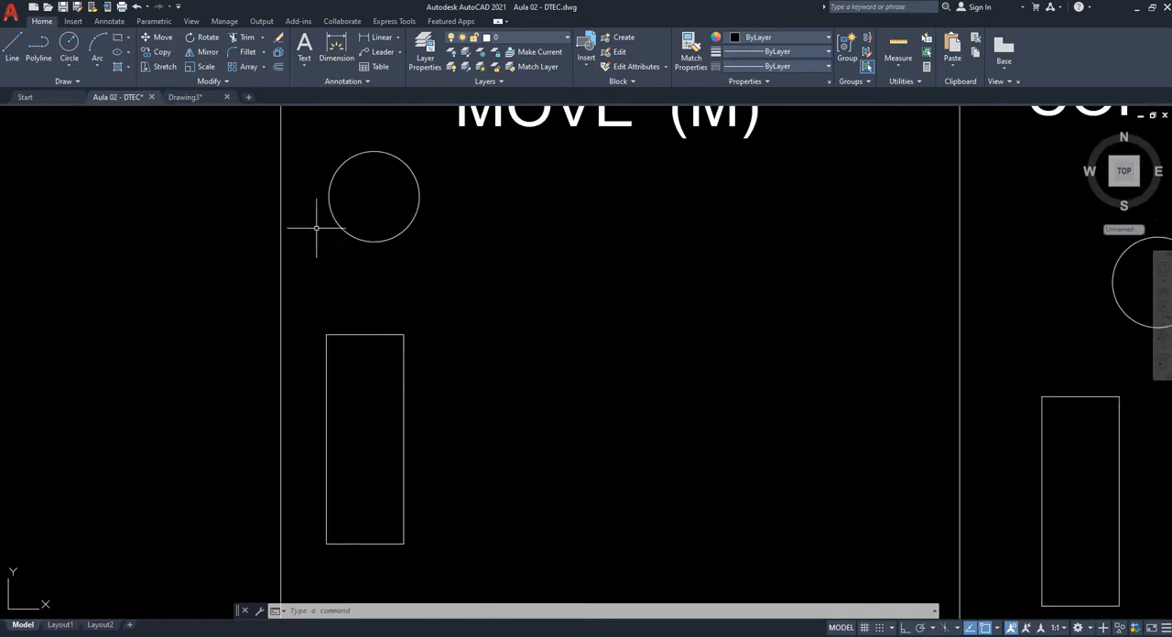
middle_click_drag(380, 261, 354, 315)
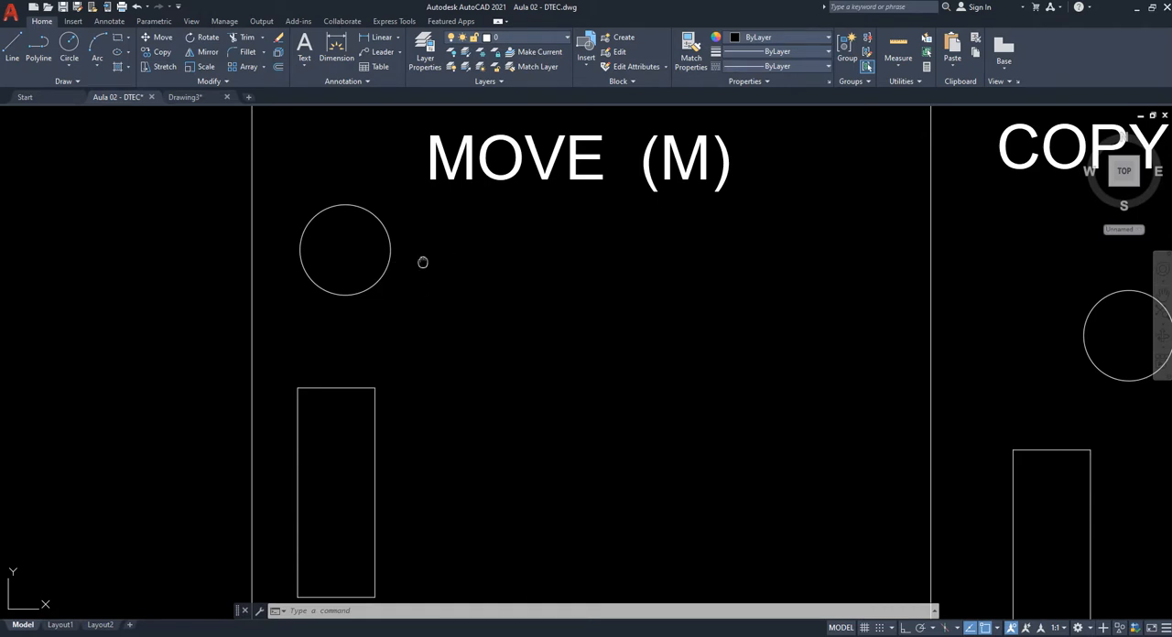
middle_click_drag(423, 263, 428, 321)
middle_click_drag(440, 482, 446, 425)
left_click(456, 434)
key("Escape")
- Draw a circle with a diameter of 1 between the large circle and the rectangle's upper area in the MOVE (M) cell
middle_click_drag(495, 347, 488, 315)
type("c")
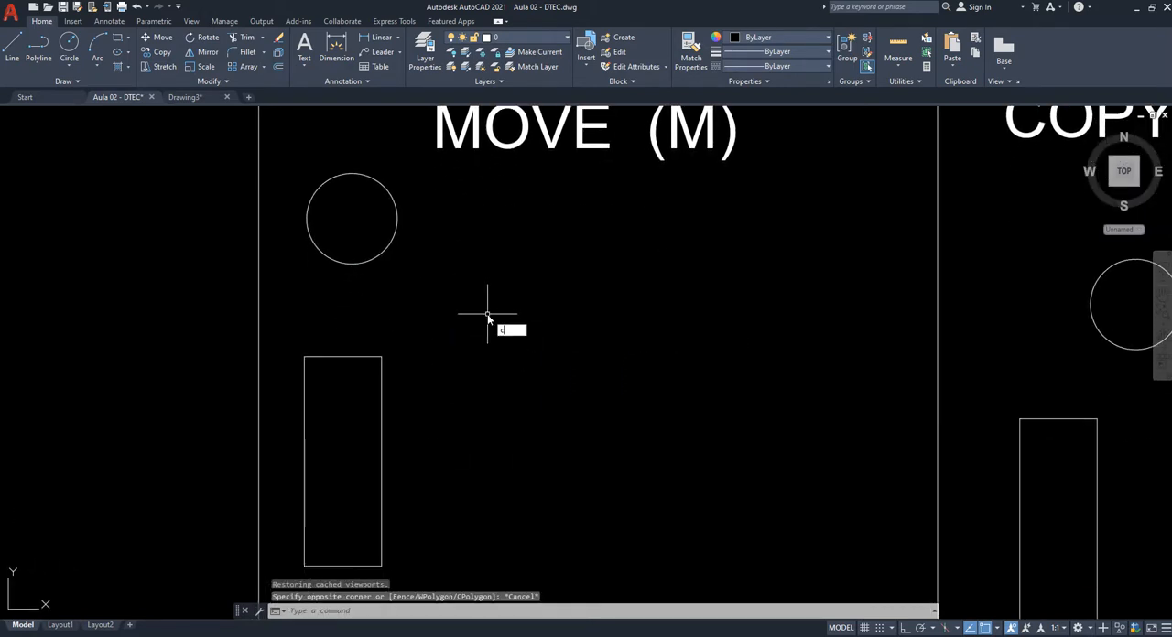
key("Return")
left_click(465, 271)
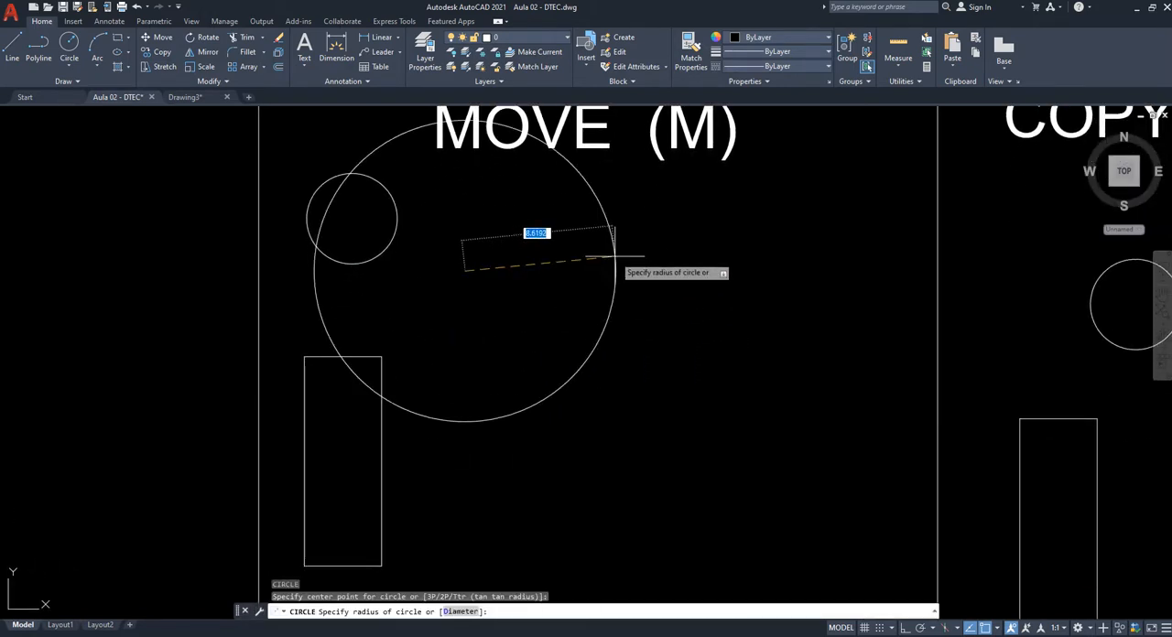
left_click(455, 612)
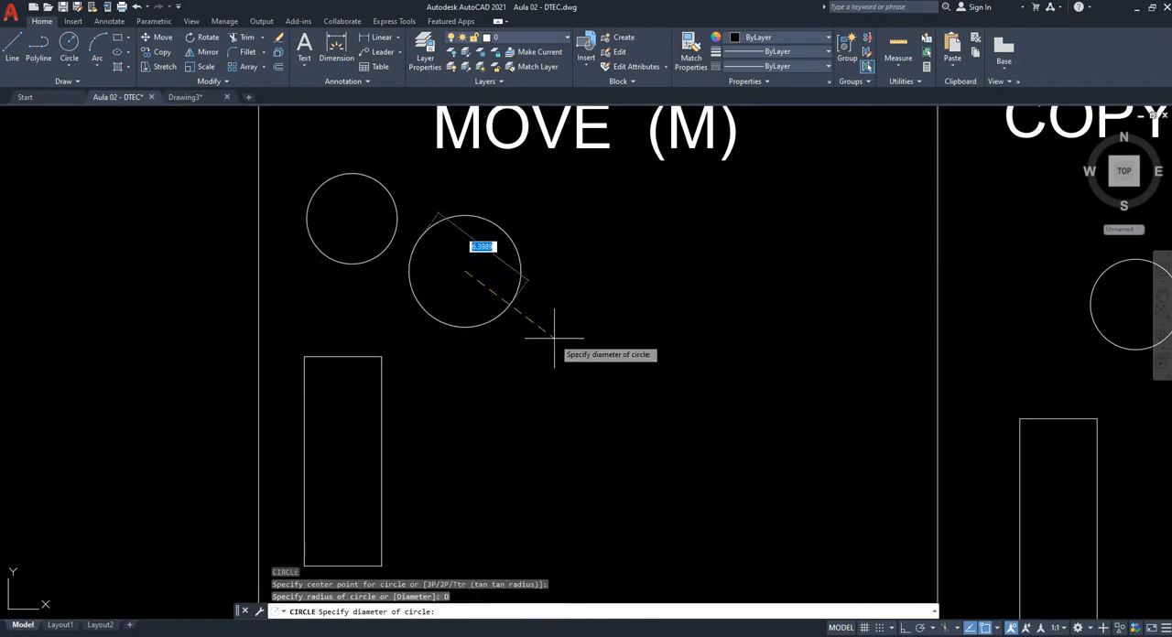
key("Return")
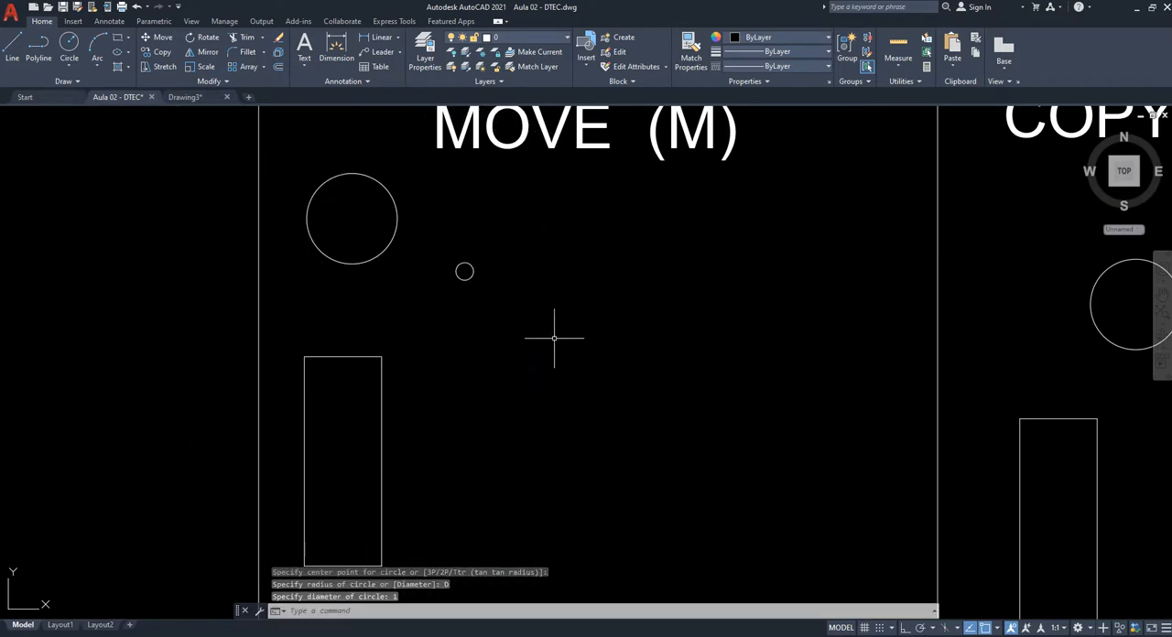
- Examine the small circle beside the larger circle and rectangle in the MOVE (M) cell, along with the neighbouring COPY (CO) cell
scroll(449, 270, "up", 8)
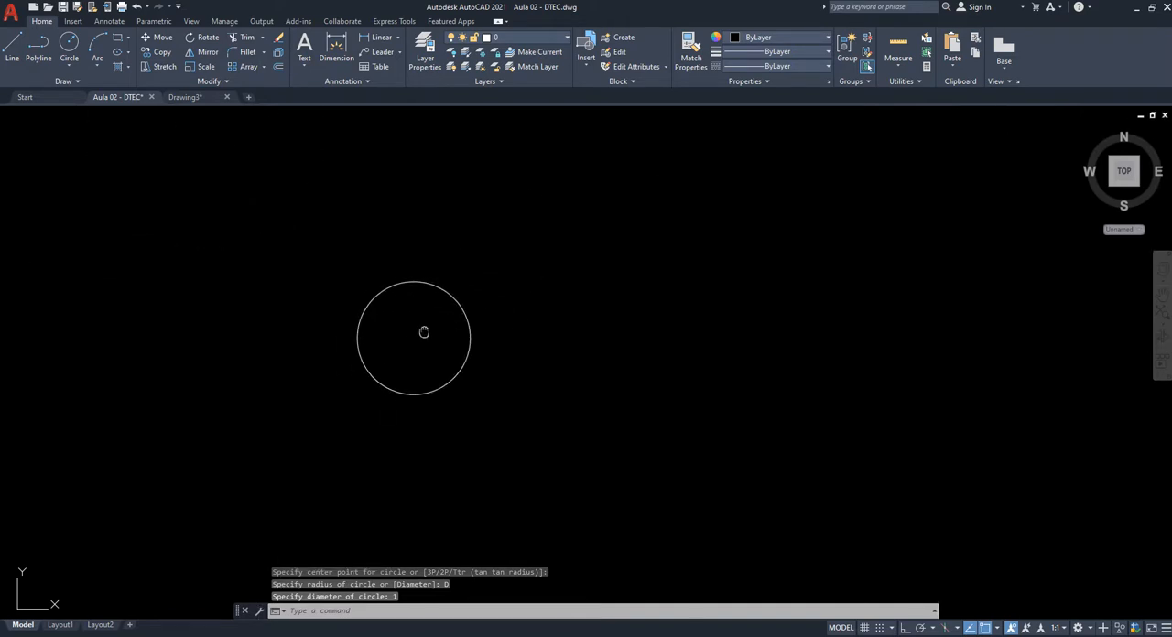
scroll(519, 309, "down", 2)
mouse_move(538, 347)
middle_mouse_down()
mouse_move(528, 358)
mouse_move(563, 345)
mouse_move(510, 415)
mouse_move(501, 393)
middle_mouse_up()
scroll(485, 369, "down", 4)
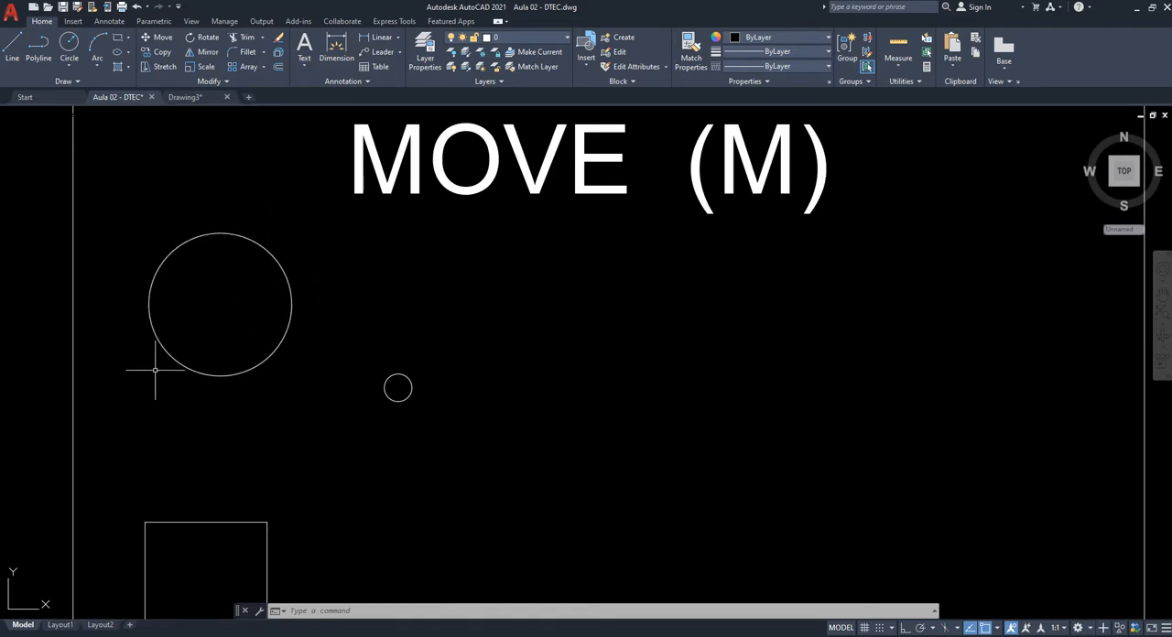
middle_click_drag(246, 515, 261, 487)
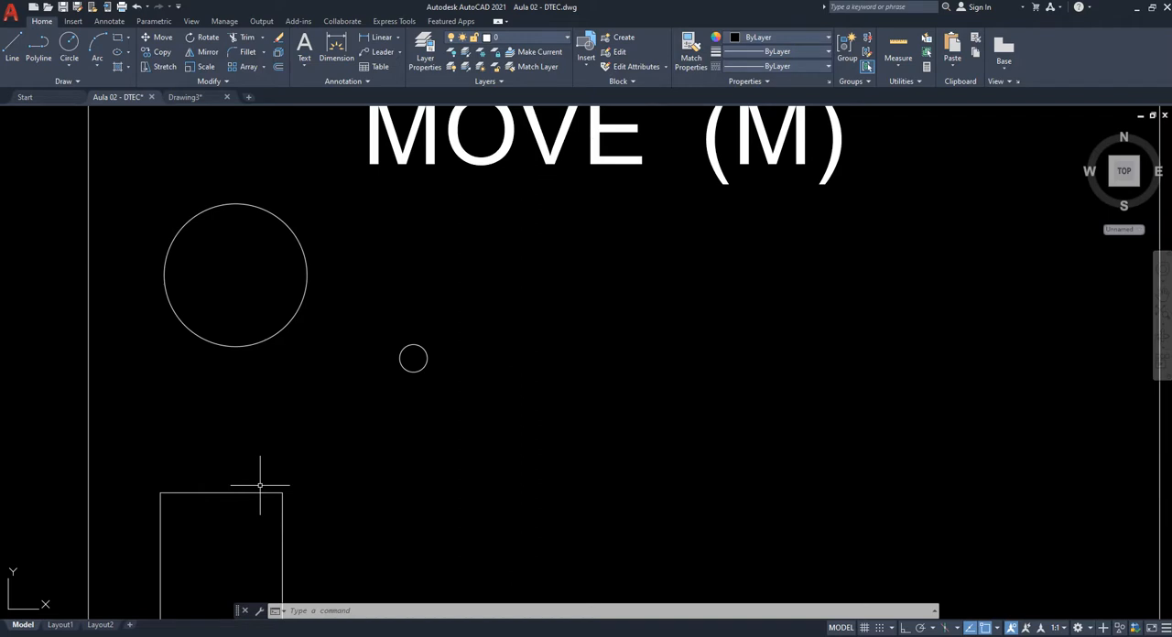
scroll(244, 460, "down", 4)
middle_click_drag(466, 482, 528, 434)
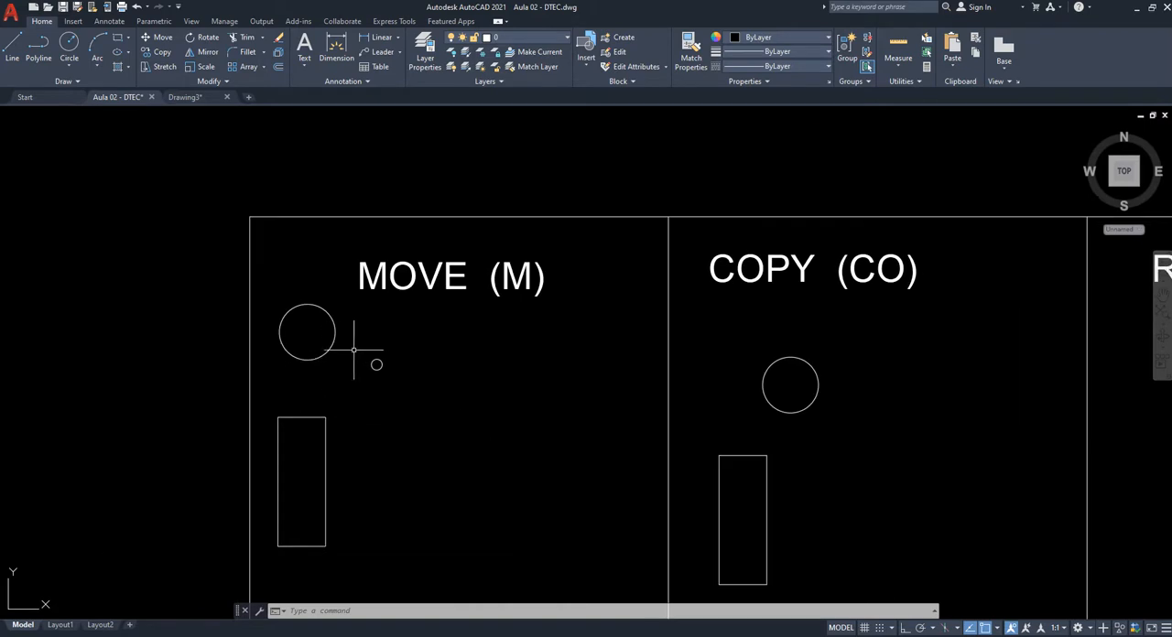
middle_click_drag(423, 383, 460, 330)
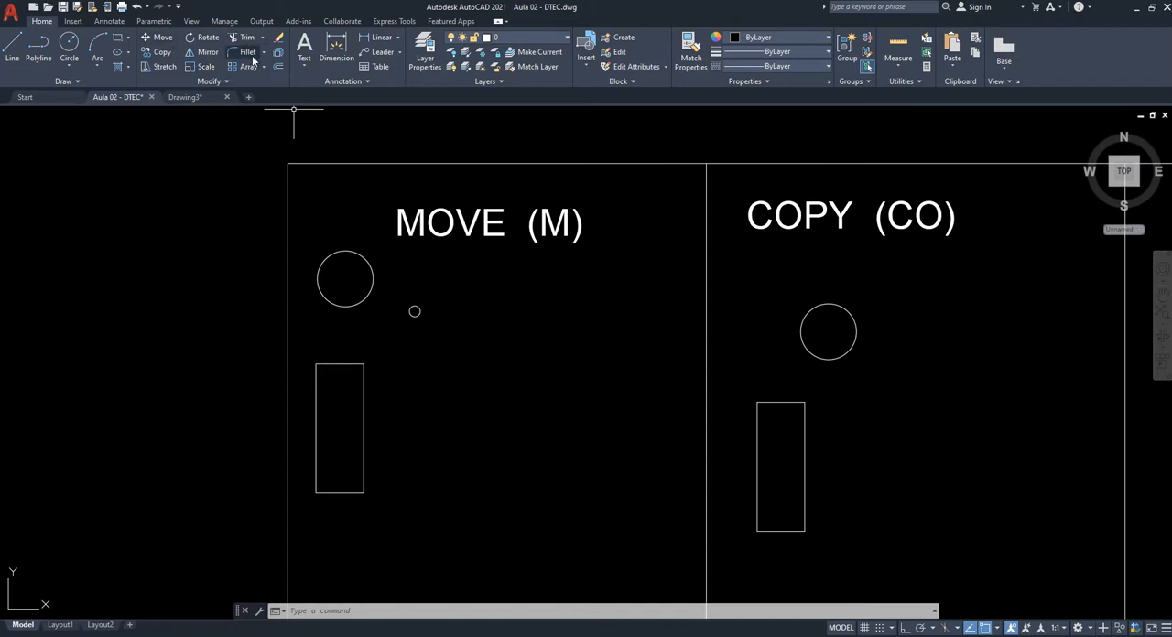
scroll(462, 226, "up", 2)
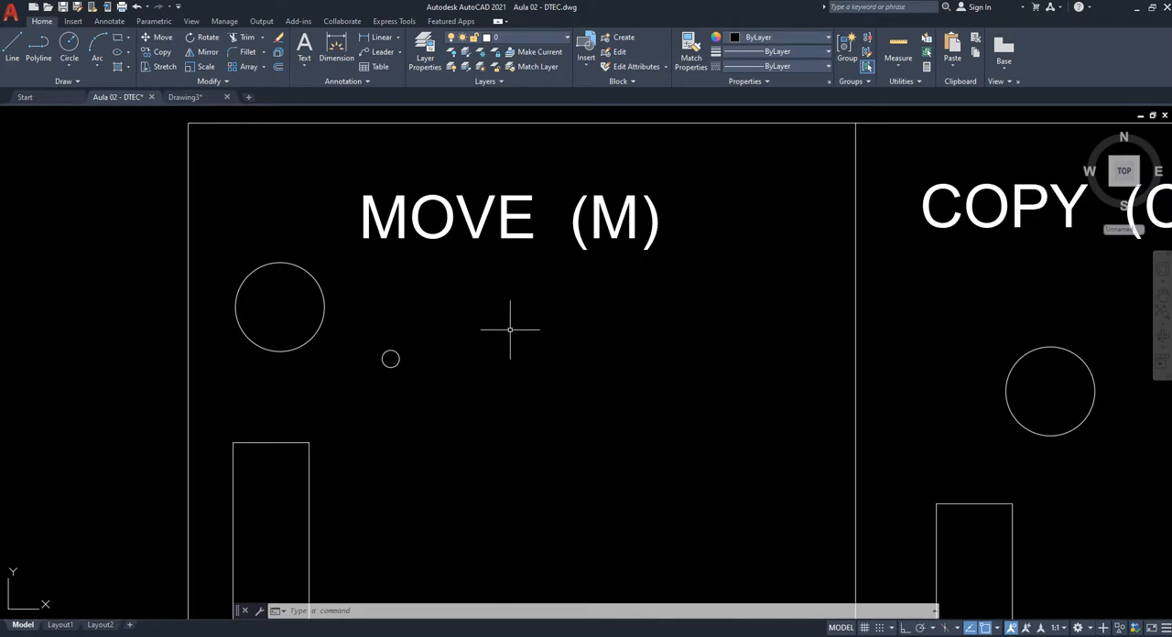
- Move the small circle about 3.92 units horizontally to the right, using its centre as base point with Ortho on
middle_click_drag(501, 361, 555, 358)
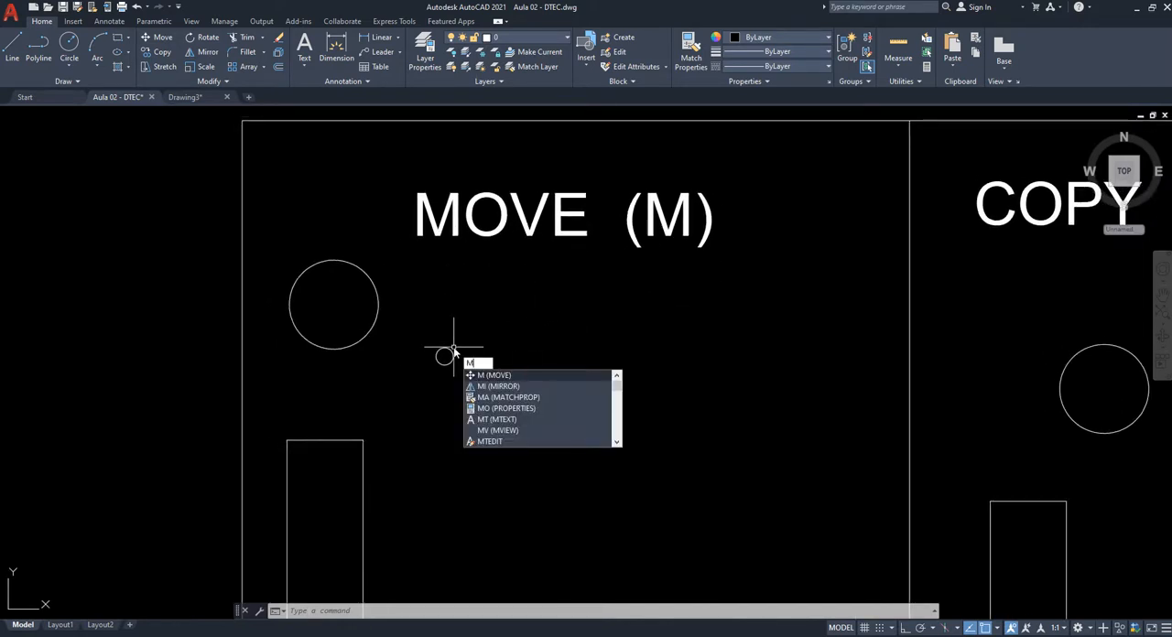
key("Return")
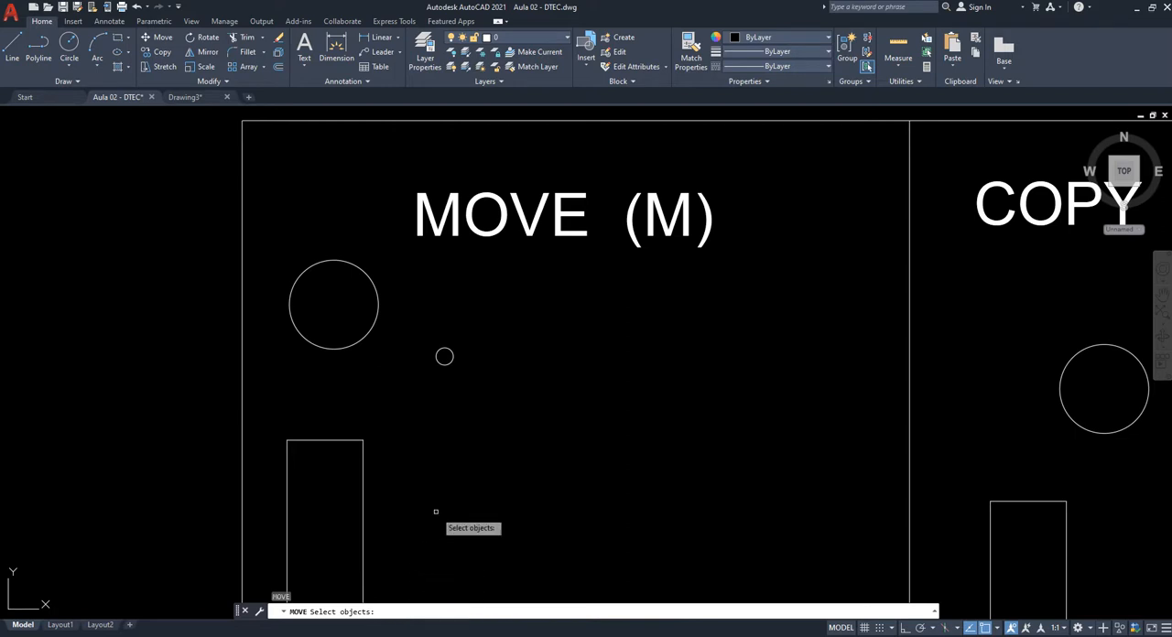
scroll(451, 361, "up", 10)
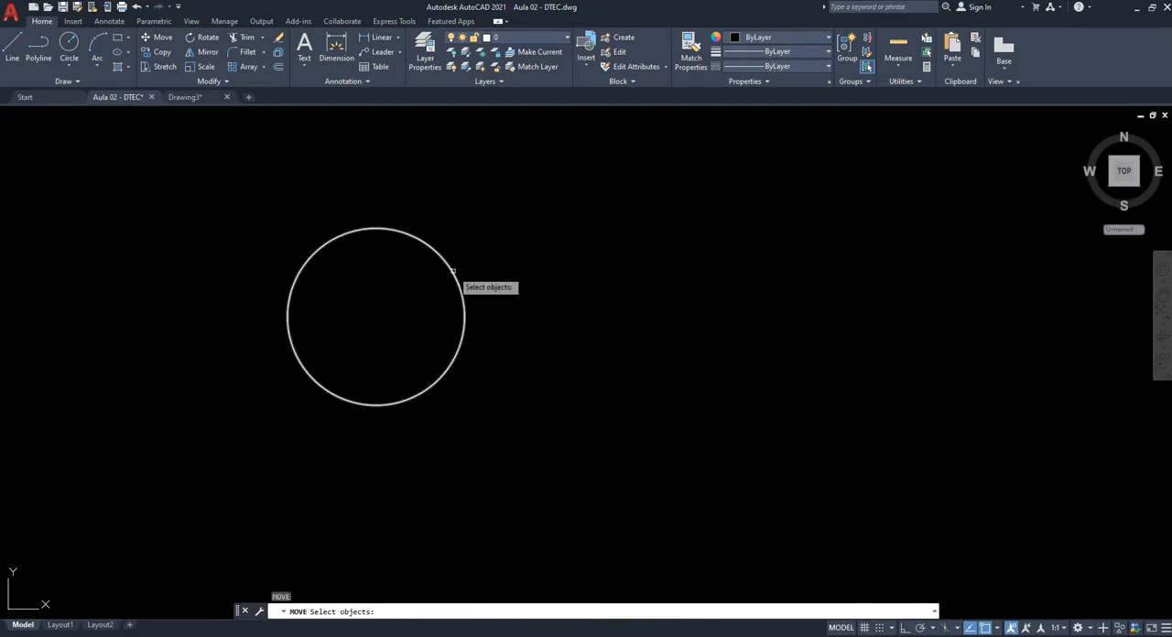
left_click(388, 229)
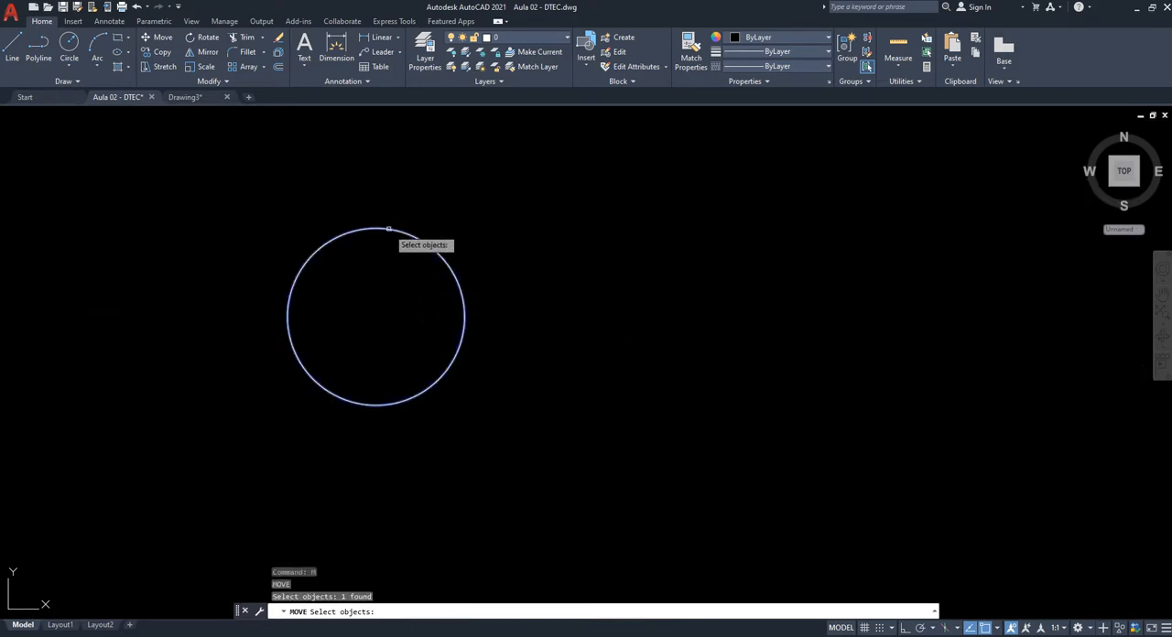
key("Return")
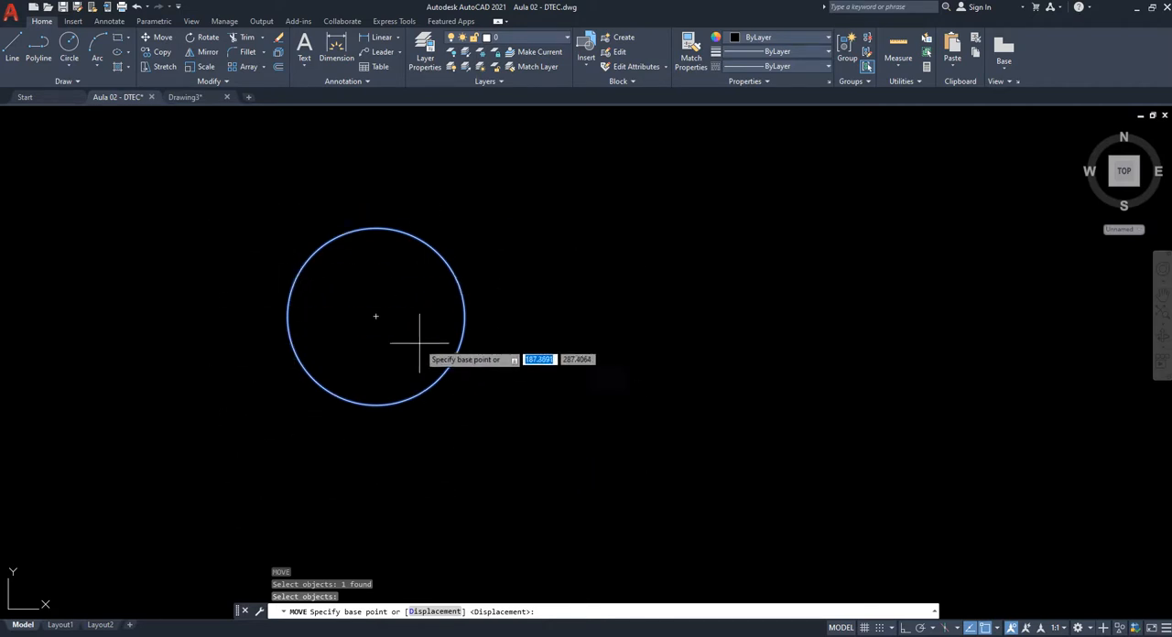
left_click(376, 317)
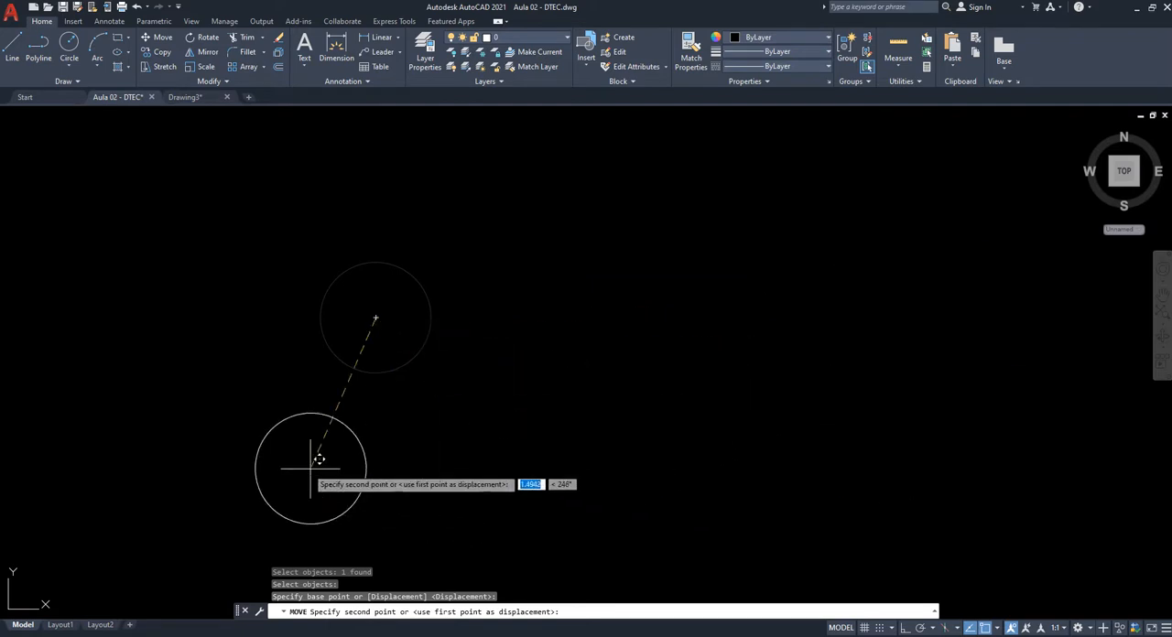
key("F8")
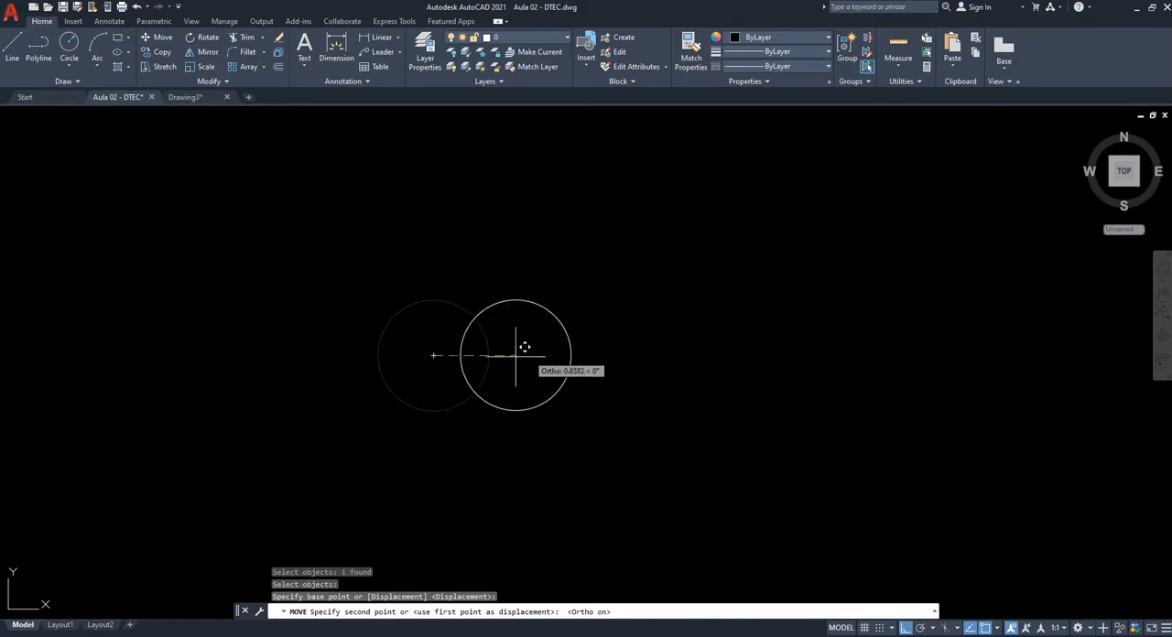
middle_click_drag(605, 380, 507, 381)
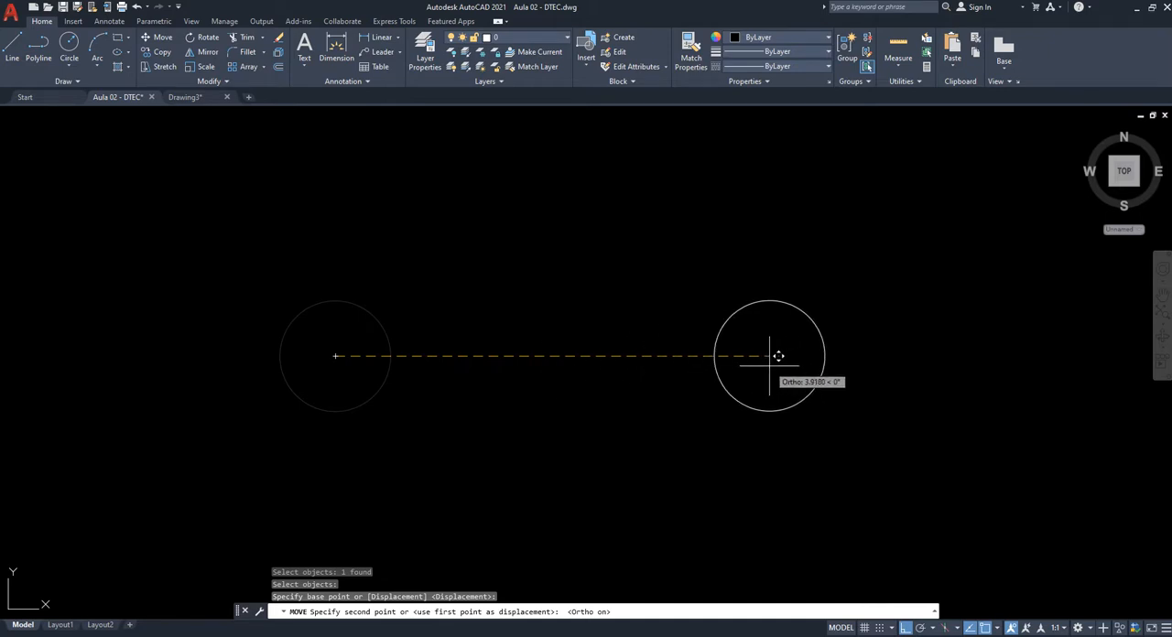
left_click(769, 365)
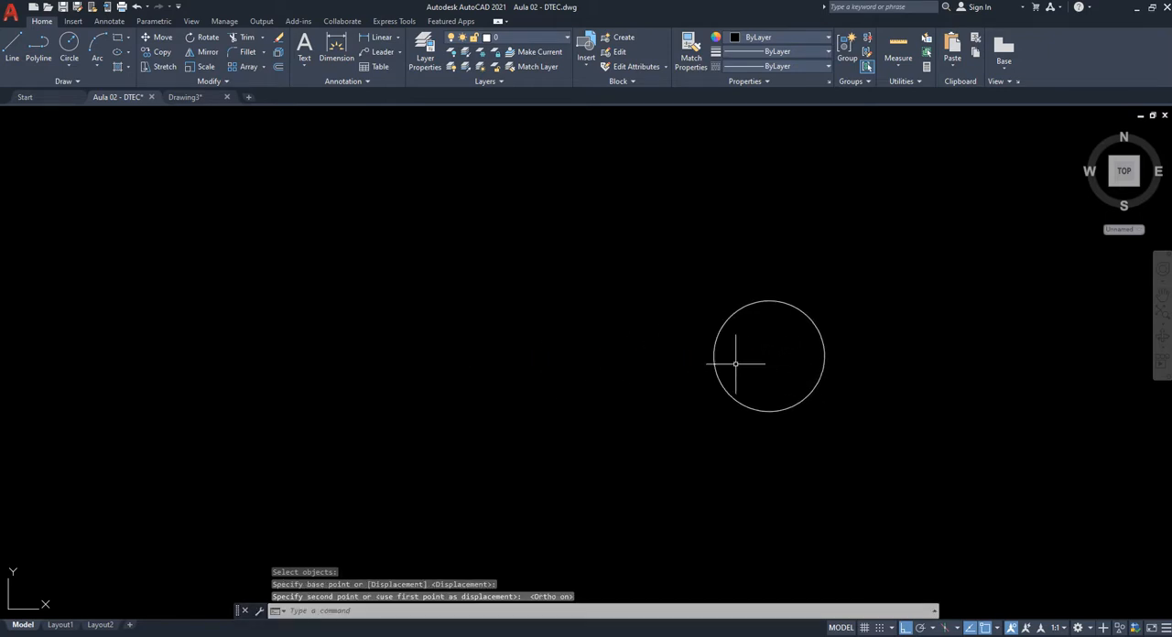
- Move the small circle farther to the right along the horizontal, again using its centre as the base point
middle_click_drag(769, 396, 392, 400)
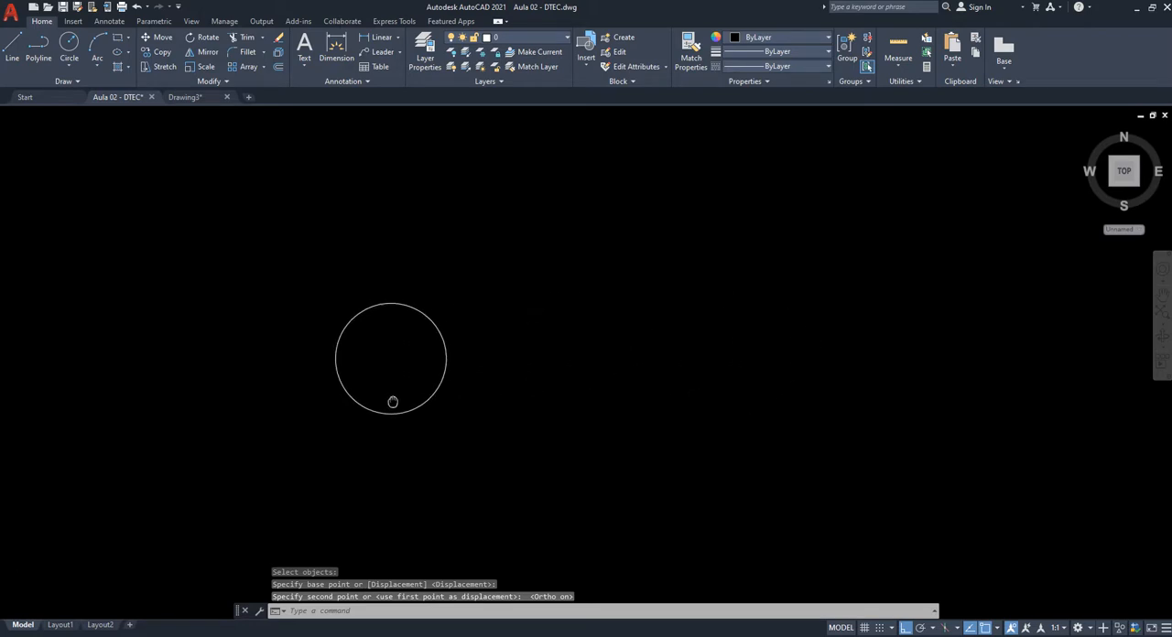
type("m")
key("Return")
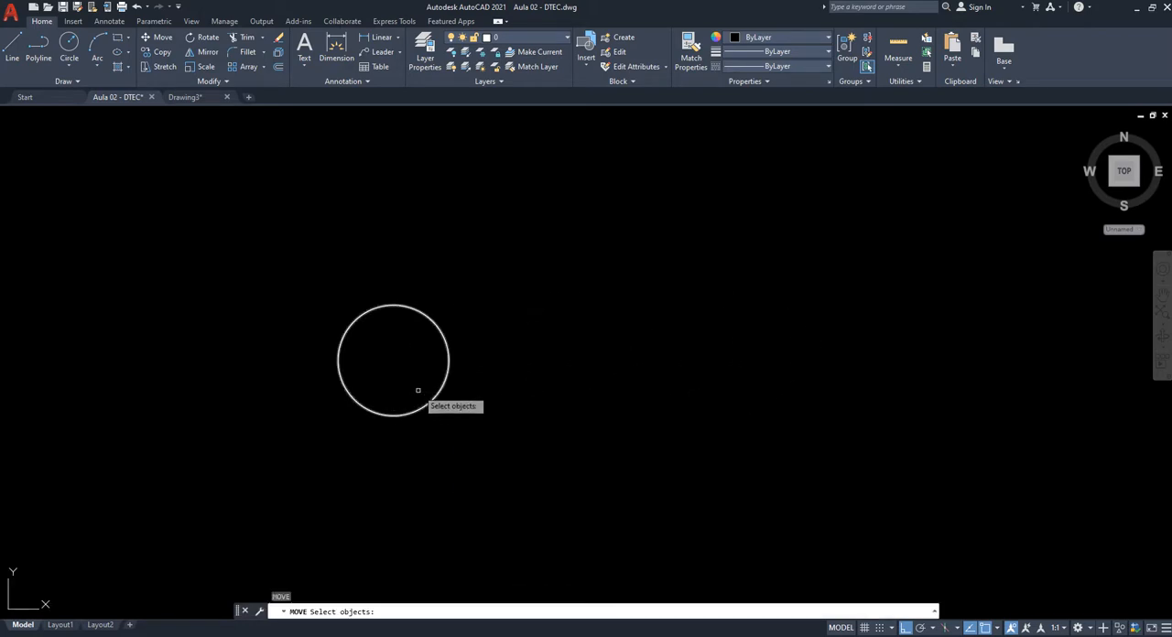
left_click(419, 392)
left_click(354, 466)
key("Return")
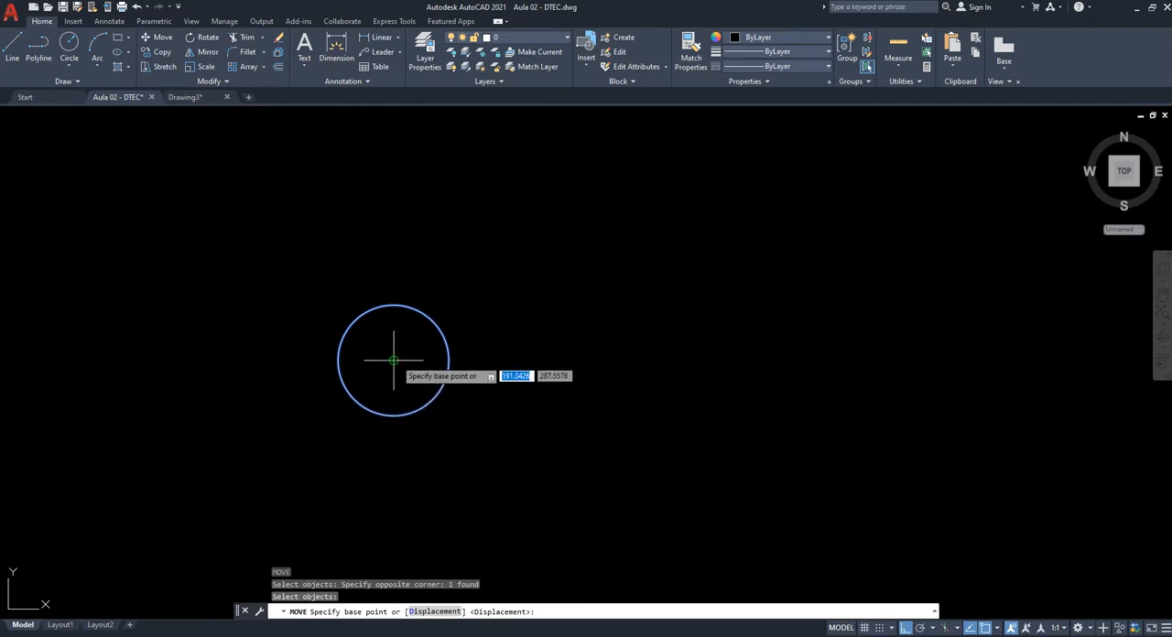
left_click(394, 361)
left_click(640, 362)
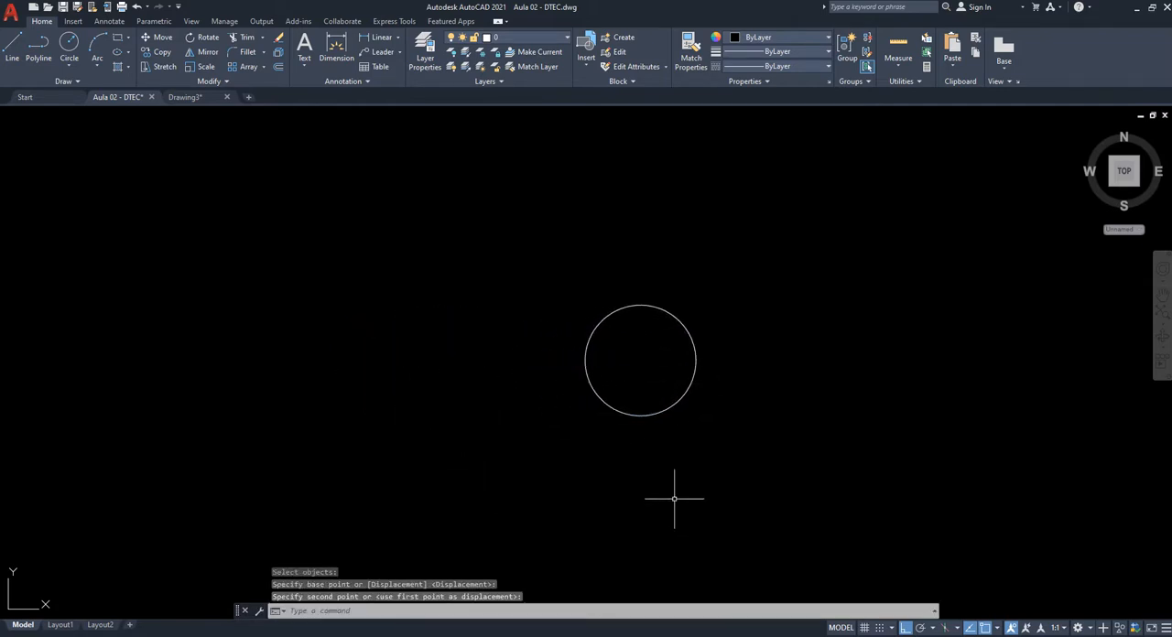
- Select the small circle with a crossing window and move it exactly 3 units to the right from its centre
mouse_move(729, 495)
middle_mouse_down()
mouse_move(612, 502)
mouse_move(591, 461)
middle_mouse_up()
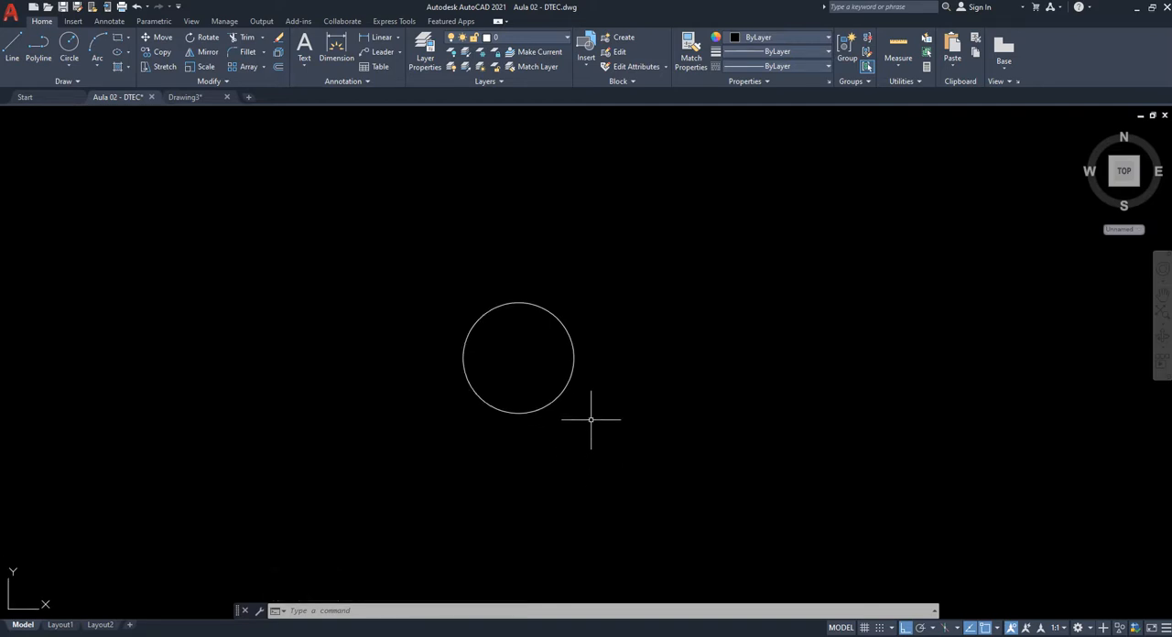
mouse_move(591, 419)
middle_mouse_down()
mouse_move(637, 420)
mouse_move(596, 455)
middle_mouse_up()
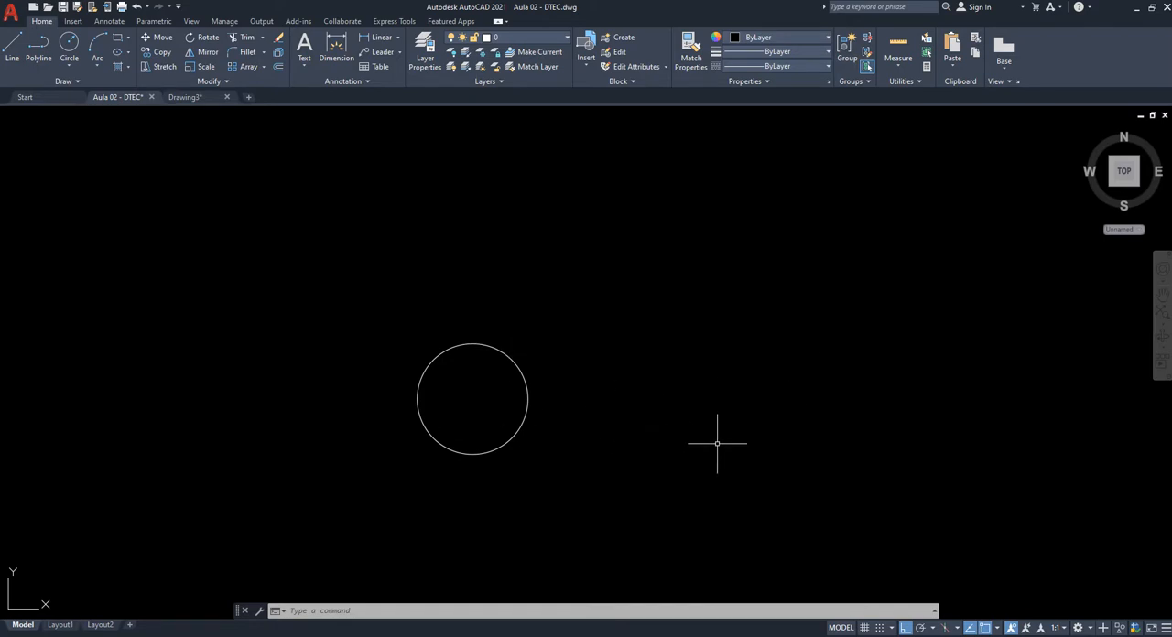
scroll(711, 445, "down", 2)
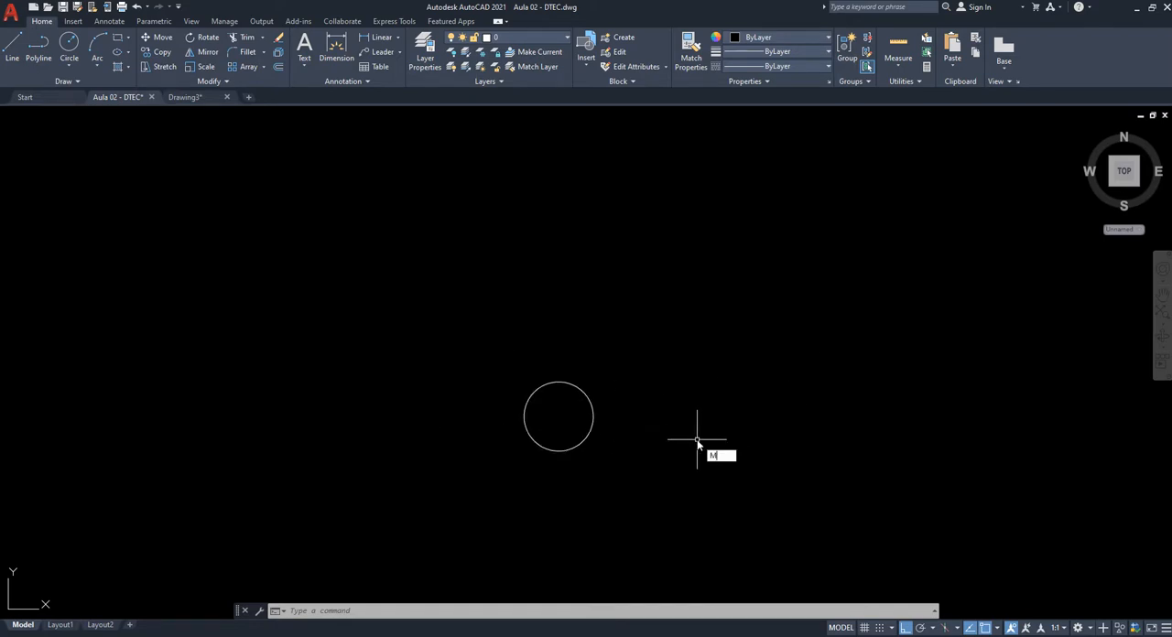
key("Return")
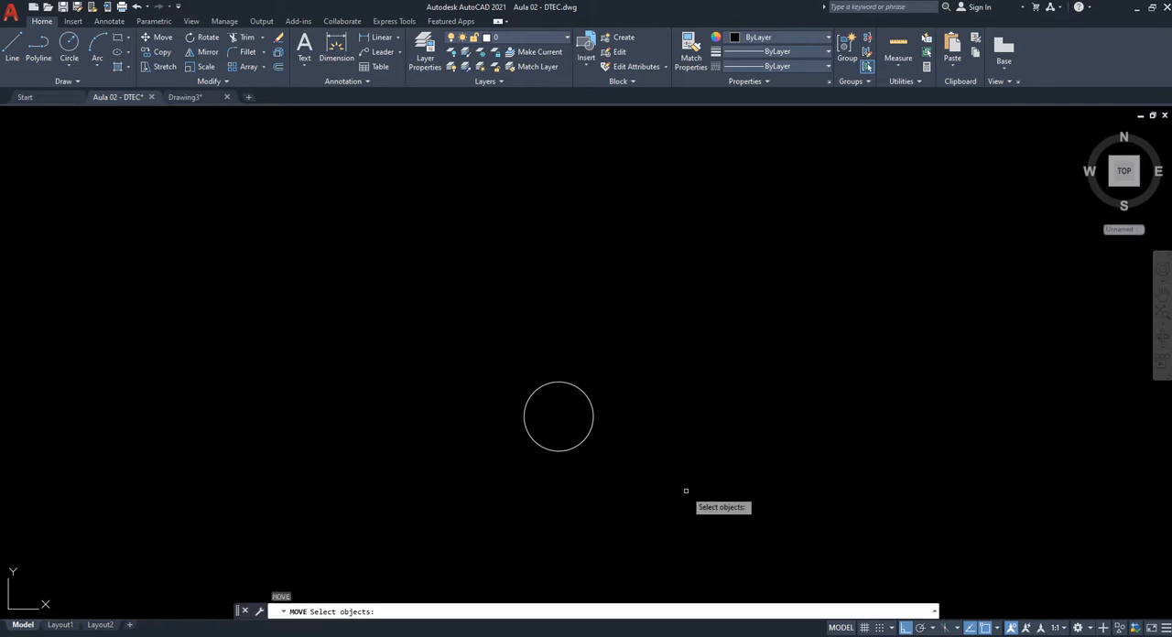
left_click(686, 491)
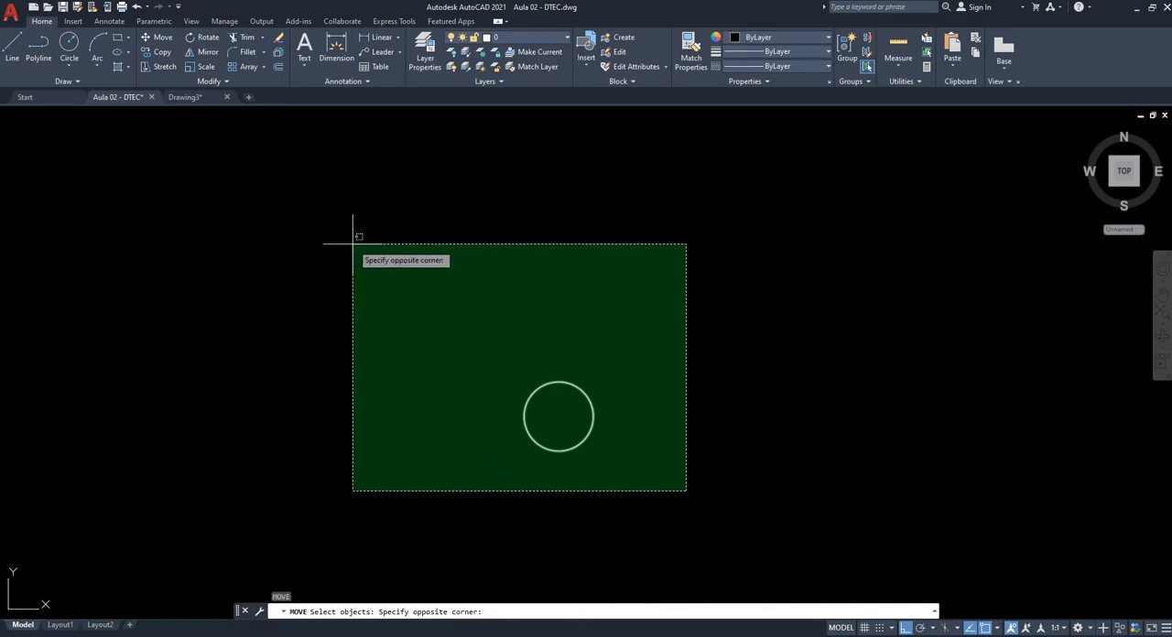
key("Escape")
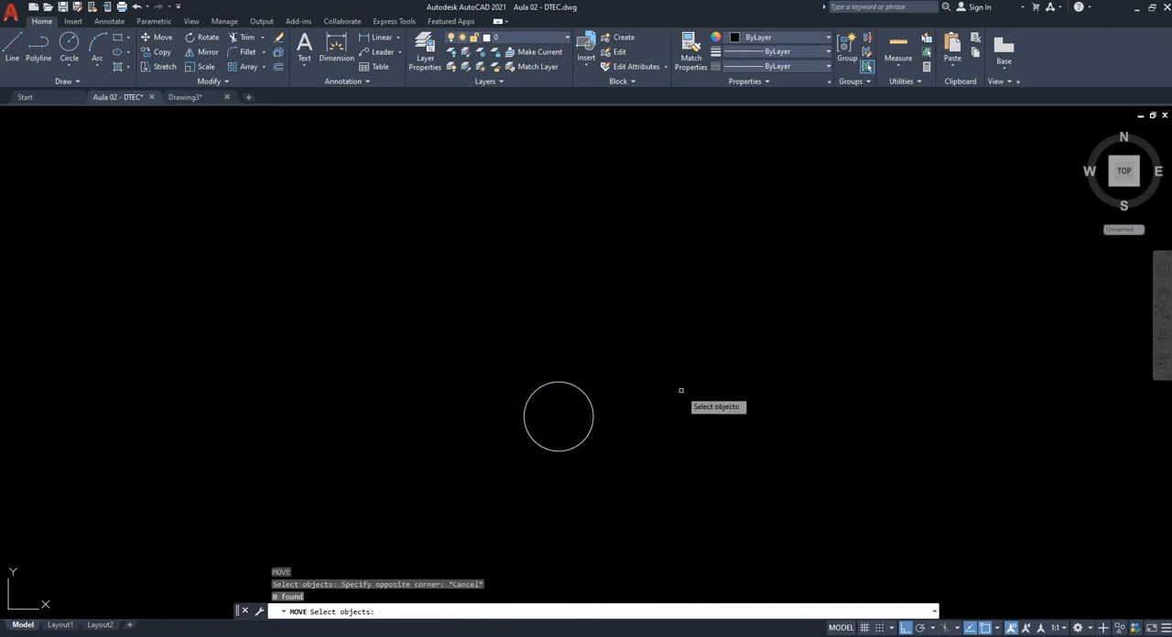
left_click(669, 330)
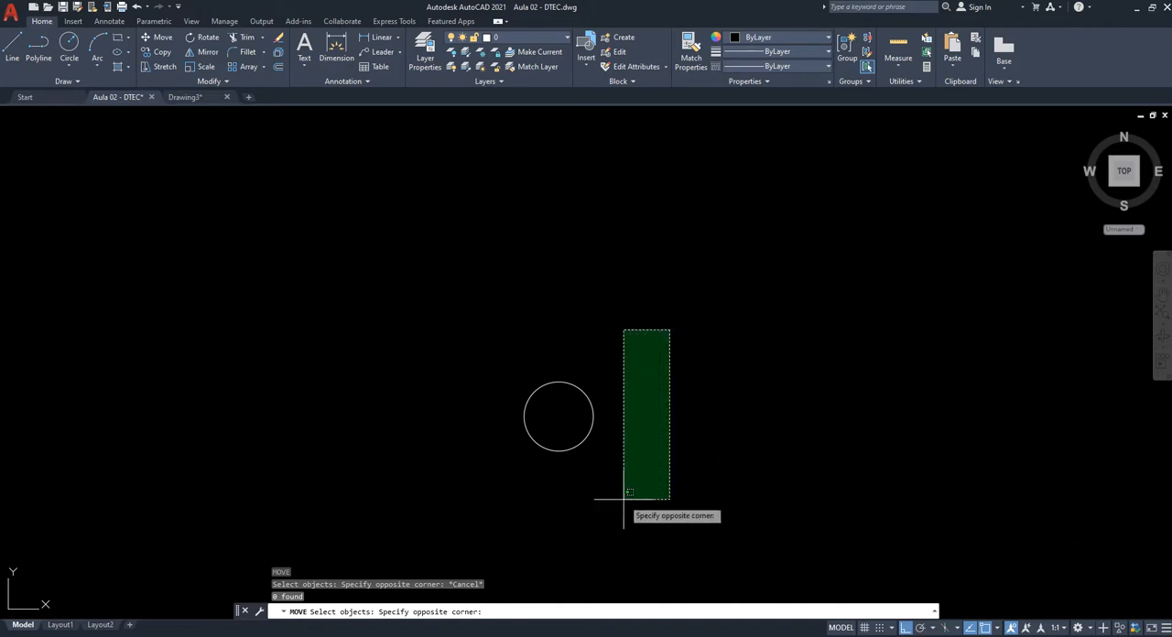
left_click(575, 504)
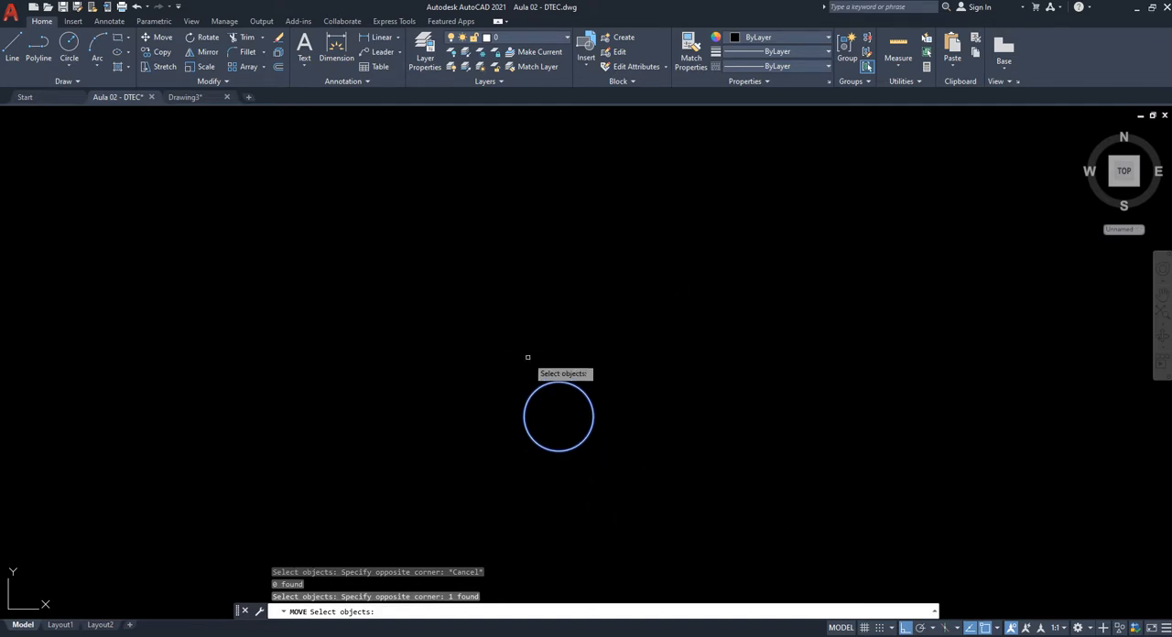
key("Return")
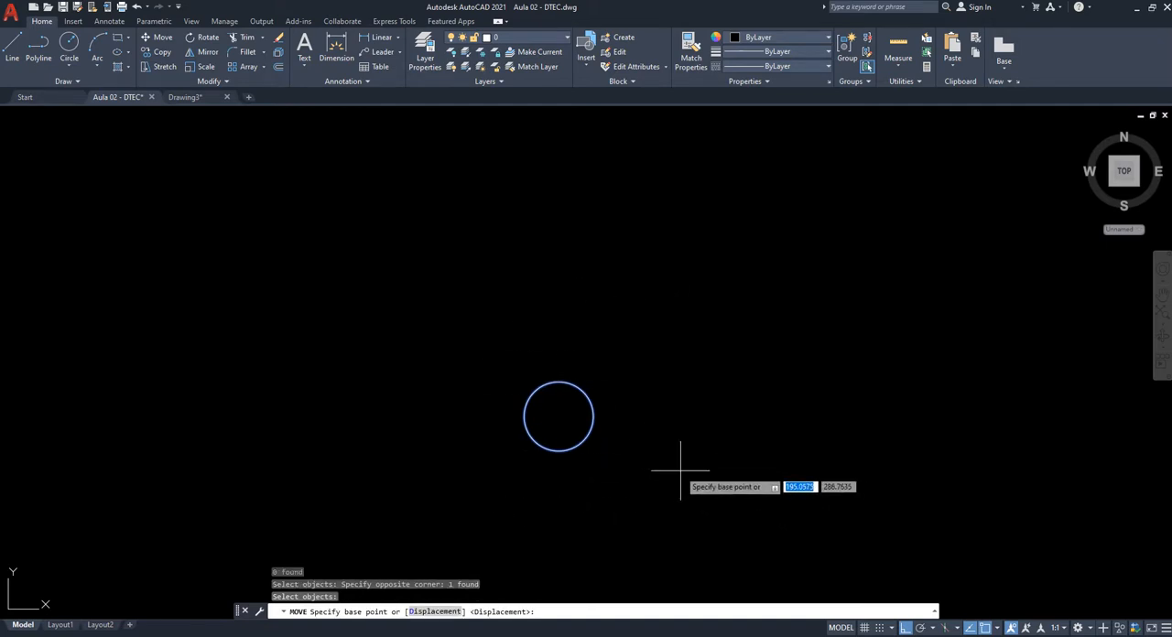
middle_click_drag(681, 466, 460, 515)
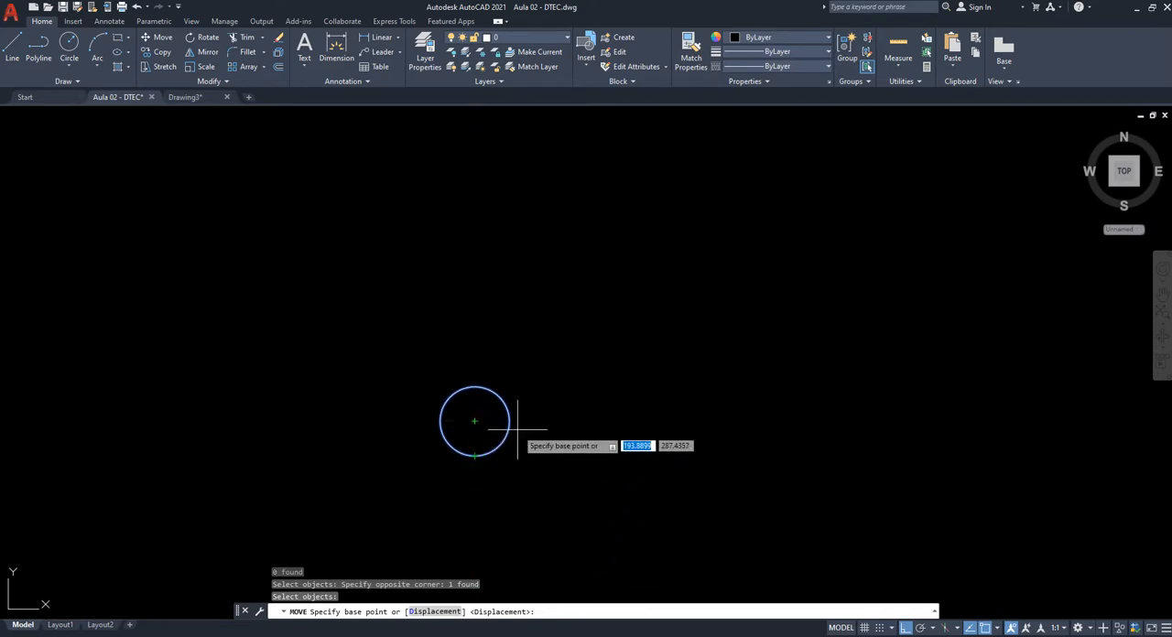
left_click(474, 421)
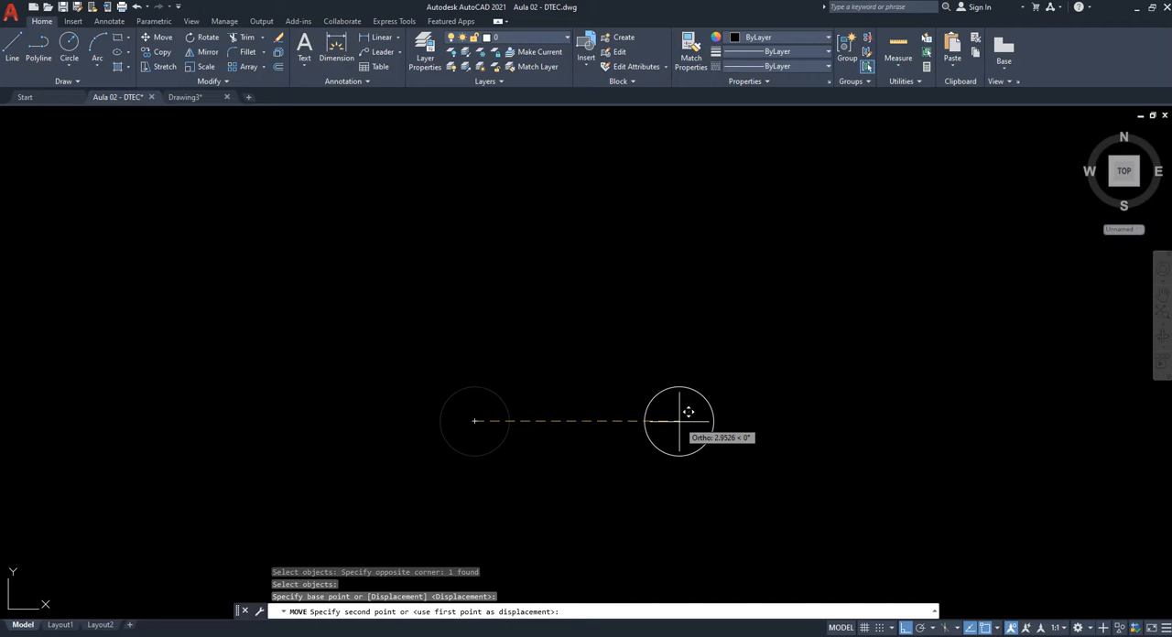
type("3")
key("Return")
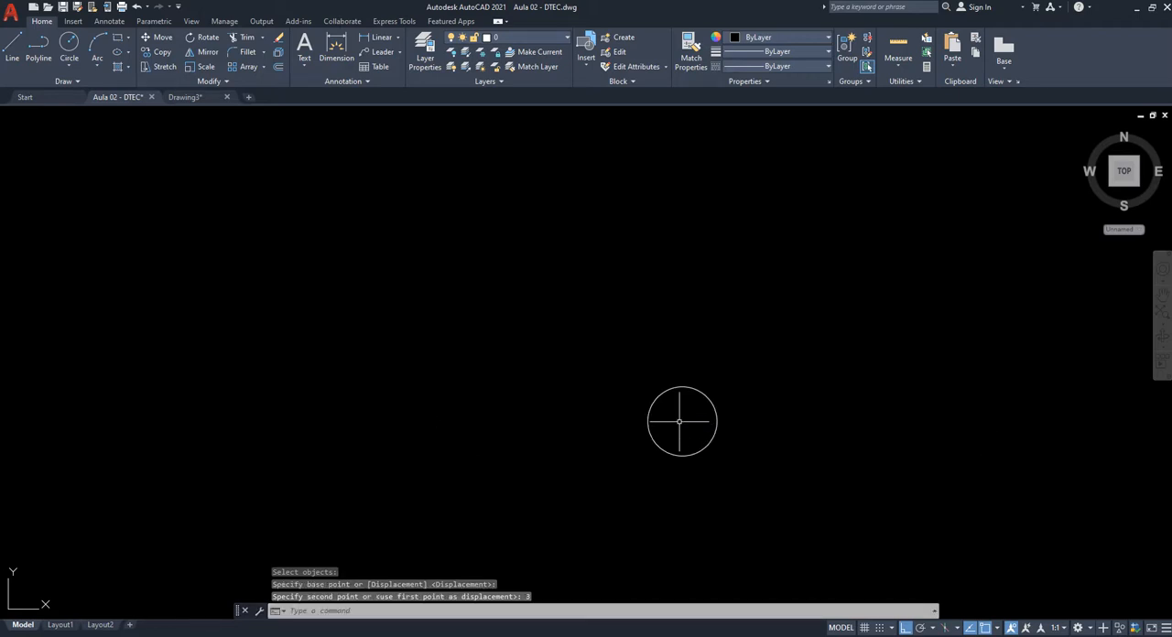
scroll(556, 379, "down", 2)
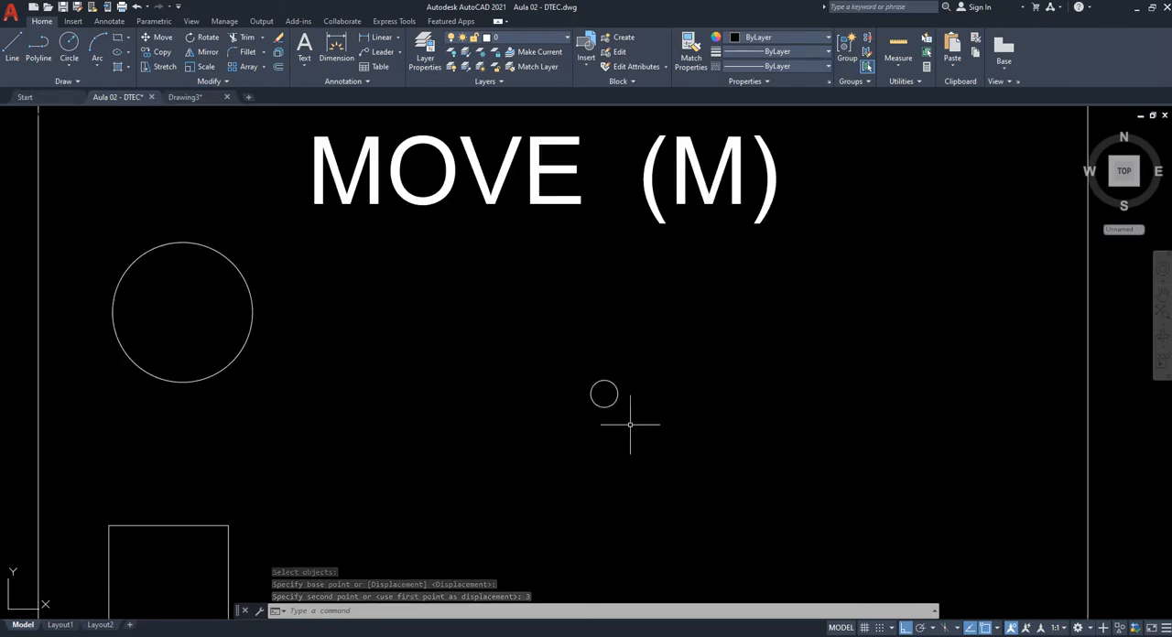
scroll(628, 384, "up", 1)
middle_click_drag(656, 431, 628, 468)
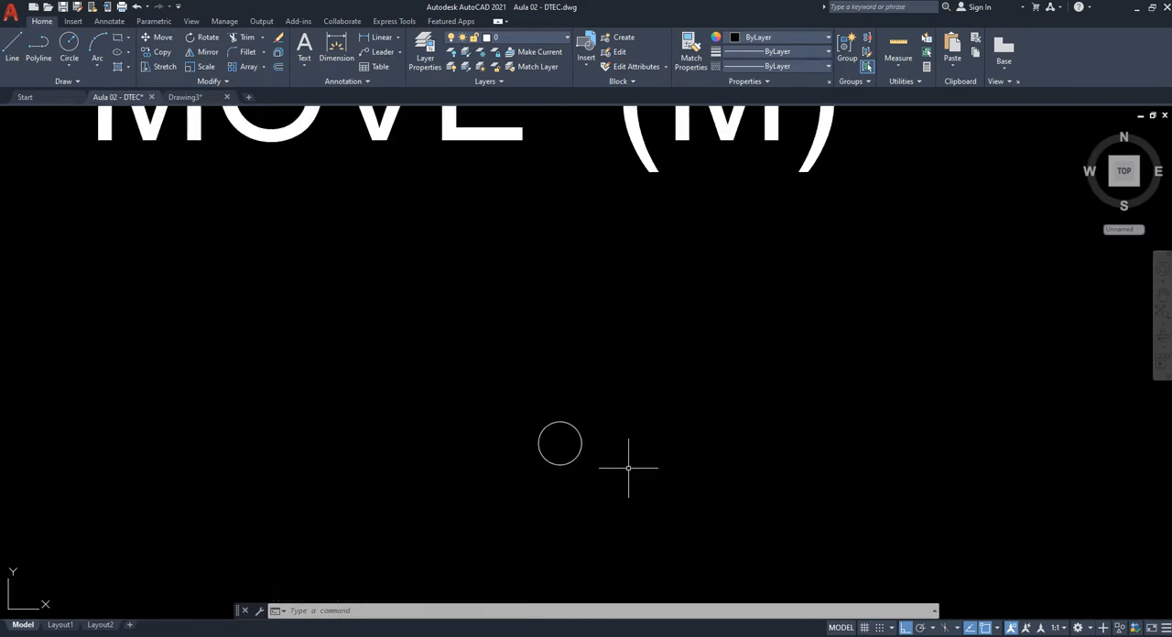
scroll(529, 417, "down", 2)
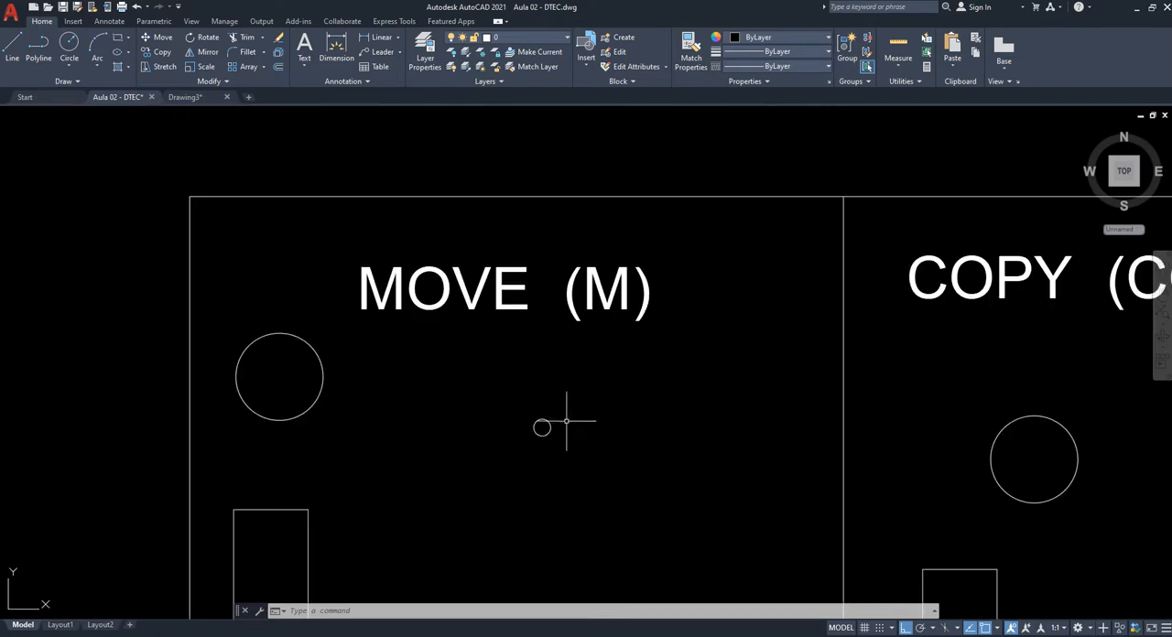
mouse_move(496, 518)
middle_mouse_down()
mouse_move(474, 413)
mouse_move(499, 360)
middle_mouse_up()
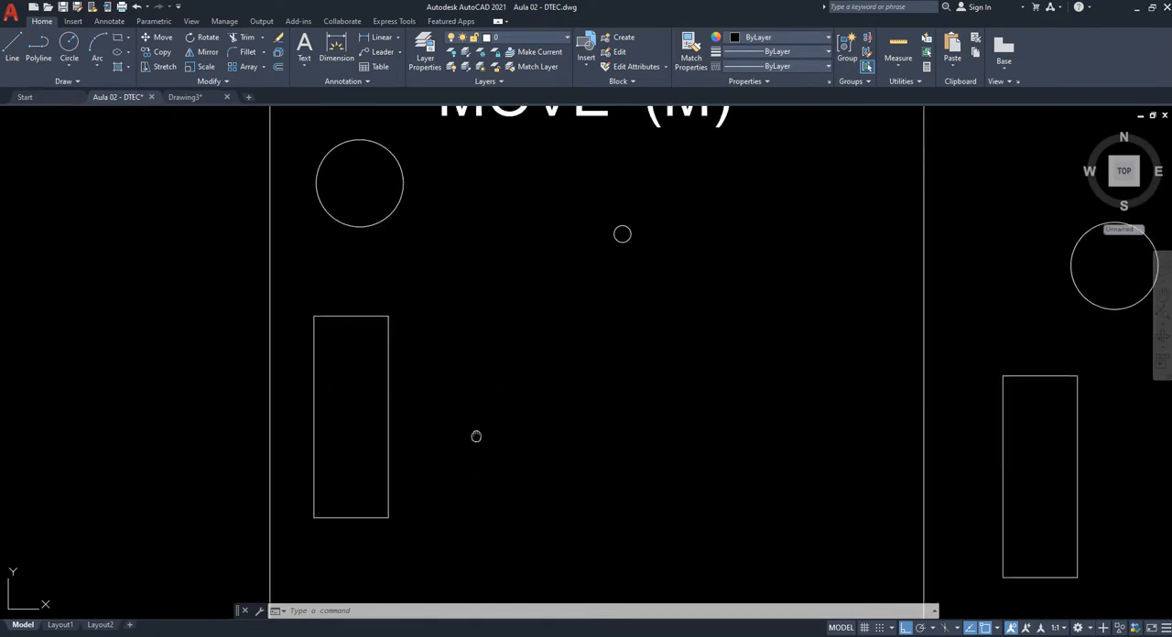
middle_click_drag(477, 436, 526, 416)
type("m")
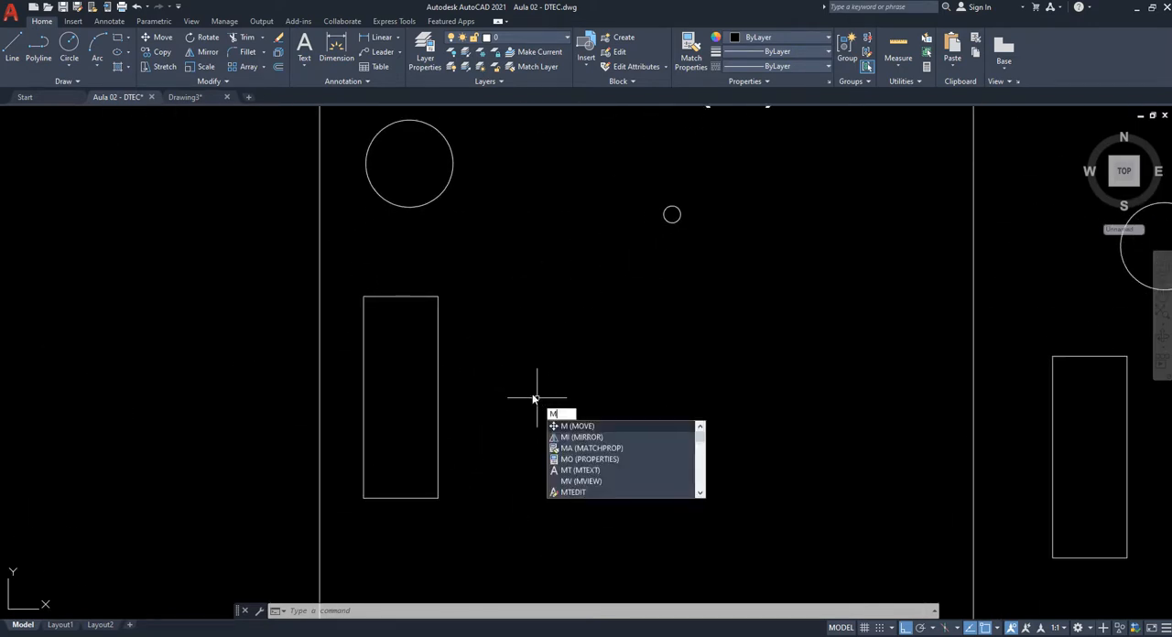
key("Return")
middle_click_drag(628, 254, 547, 511)
left_click(648, 443)
left_click(484, 273)
key("Return")
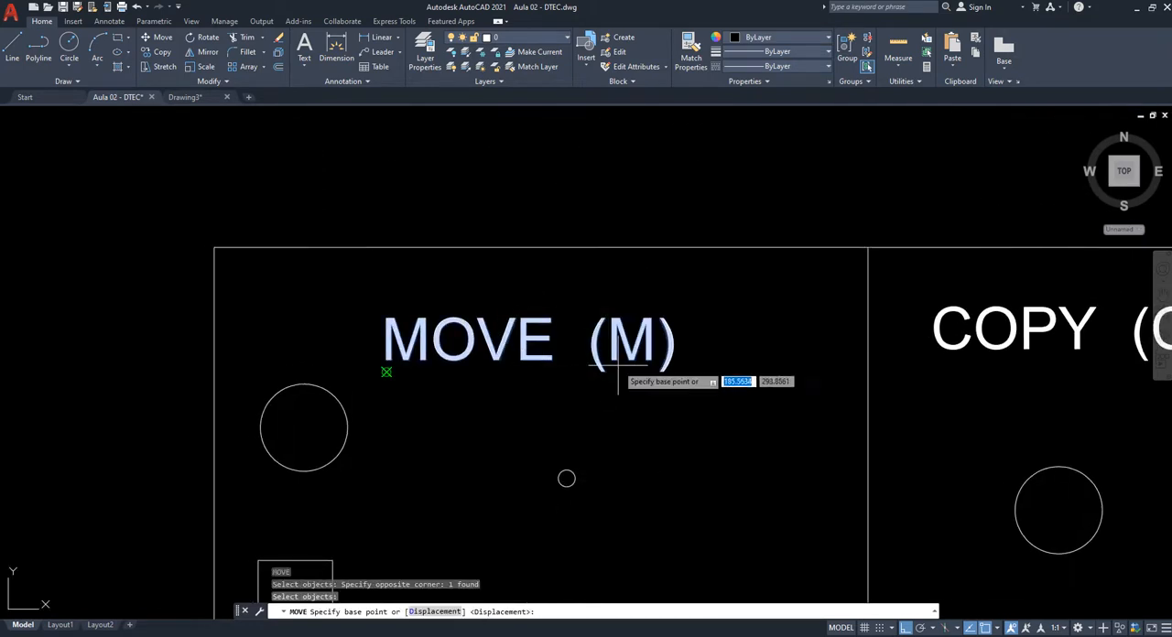
left_click(616, 362)
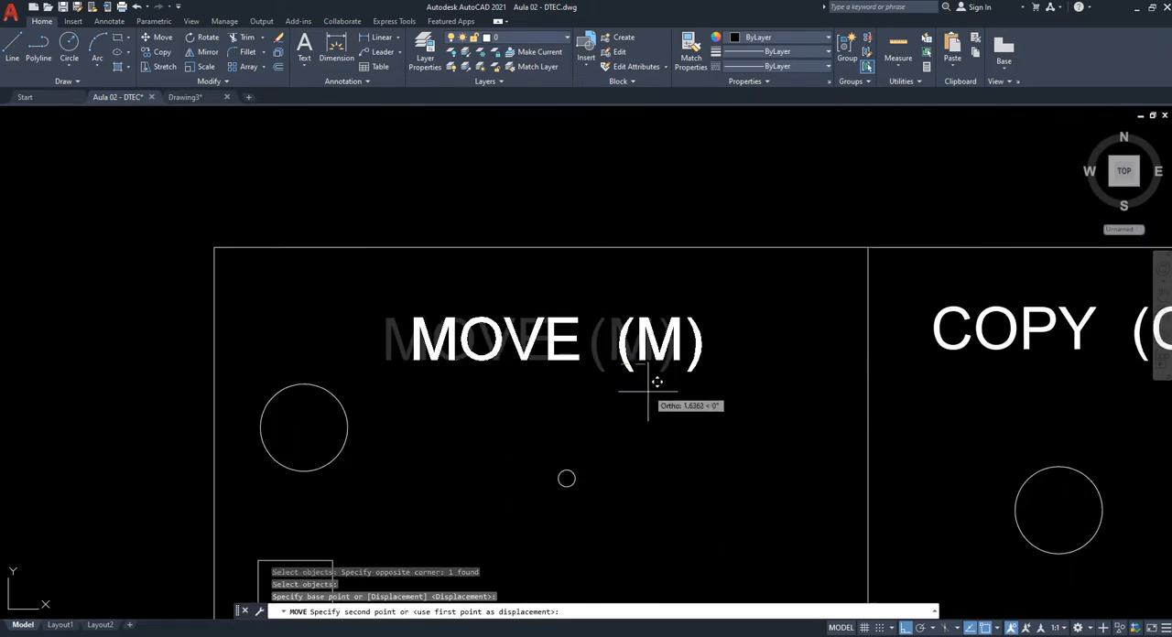
key("Escape")
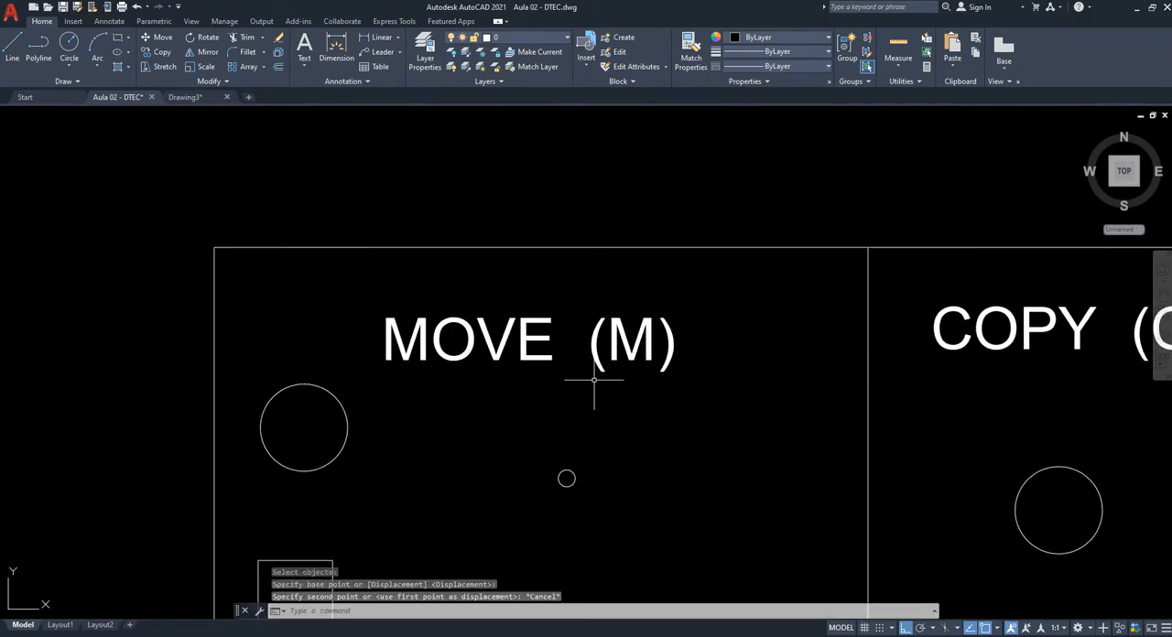
- Move the rectangle in the MOVE (M) cell freely up and right beyond the small circle, turning Ortho off before placing it
scroll(569, 380, "down", 2)
middle_click_drag(620, 468, 576, 321)
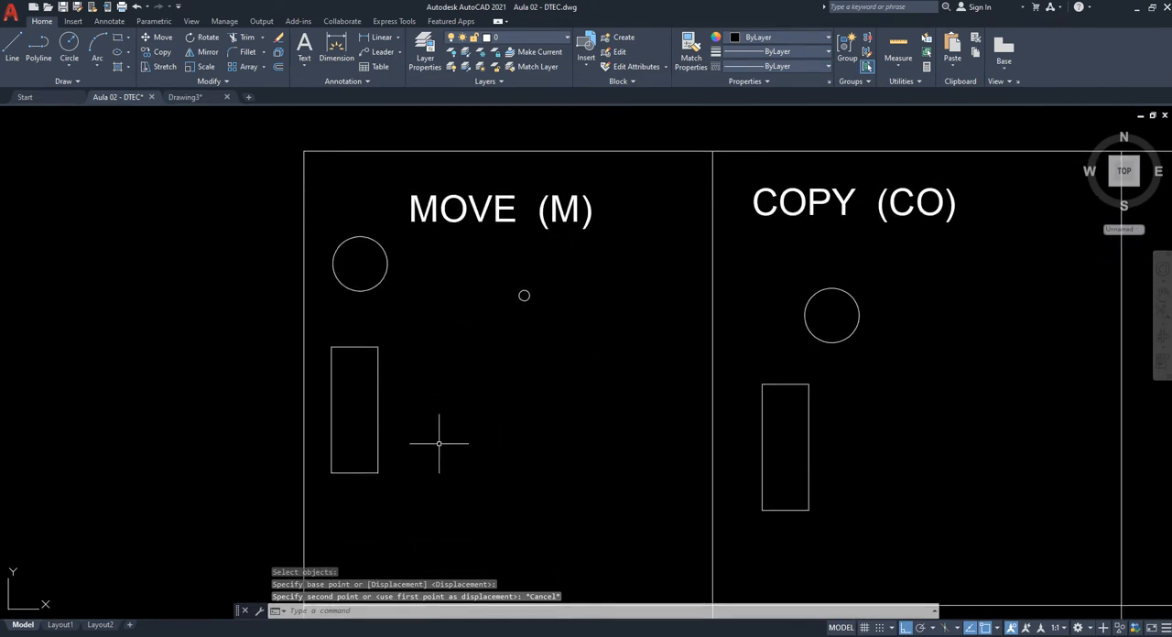
key("Return")
left_click(470, 499)
left_click(362, 403)
key("Return")
left_click(426, 466)
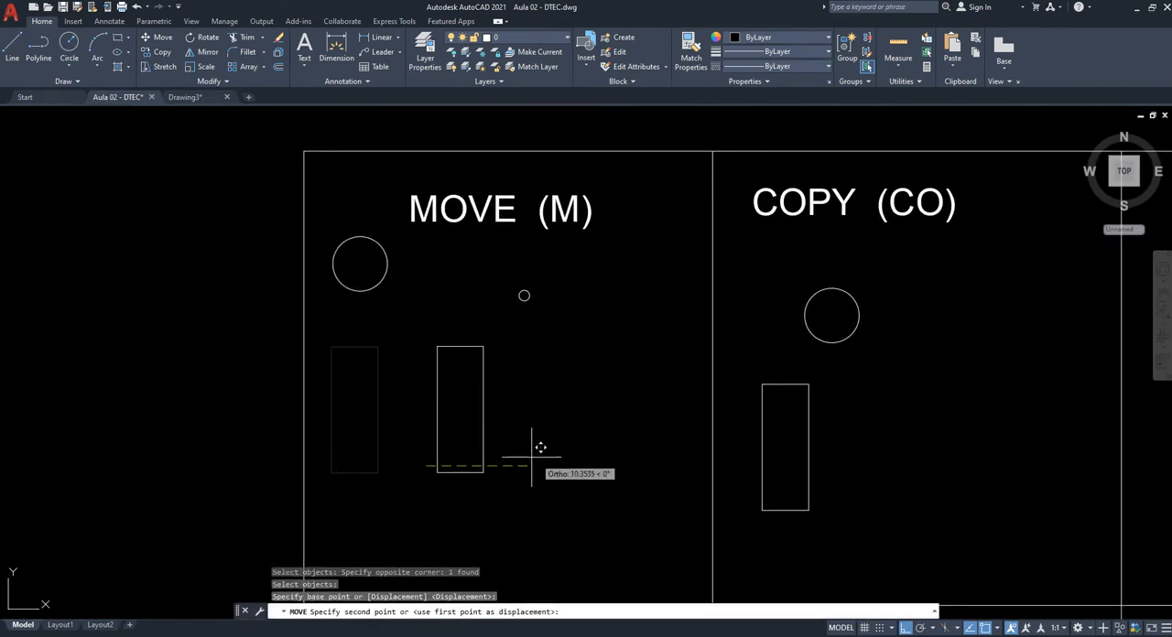
key("F8")
left_click(678, 364)
middle_click_drag(653, 477, 434, 473)
key("Escape")
- Copy the circle in the COPY (CO) cell from its centre with Ortho on, placing a copy about 11.9 units to the right
middle_click_drag(669, 249, 599, 230)
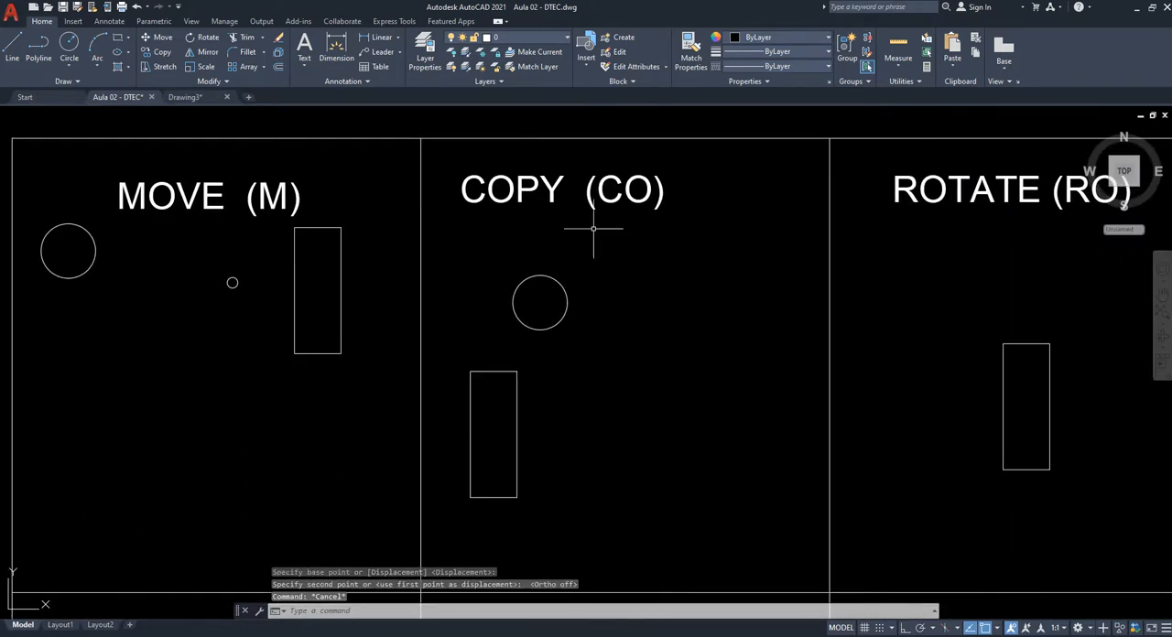
middle_click_drag(738, 327, 691, 320)
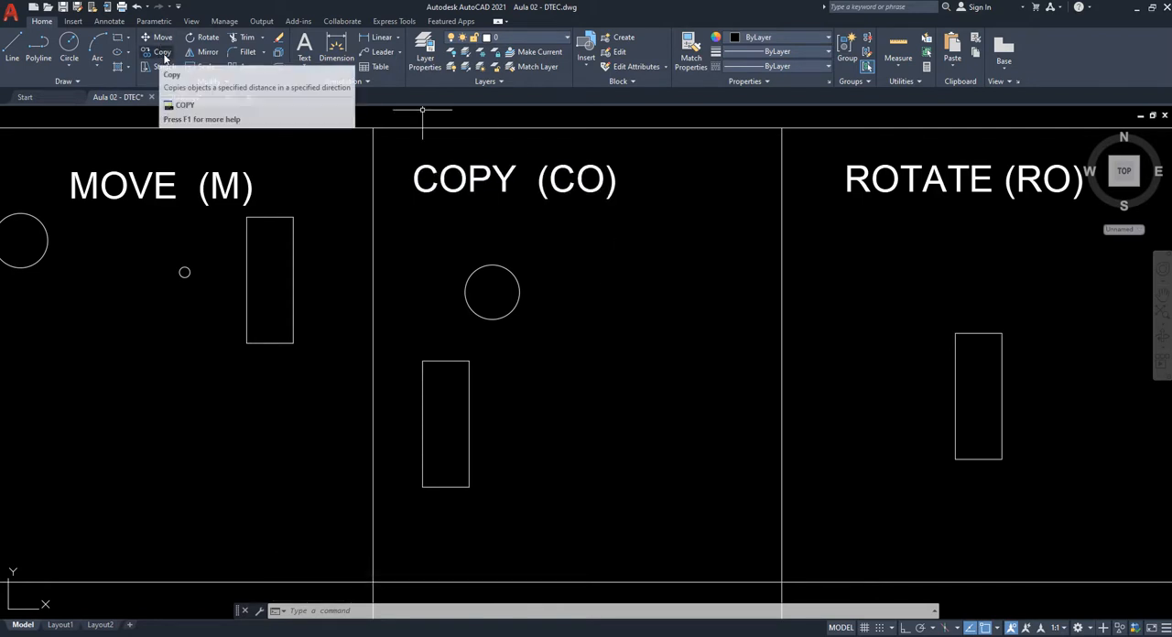
scroll(563, 215, "up", 3)
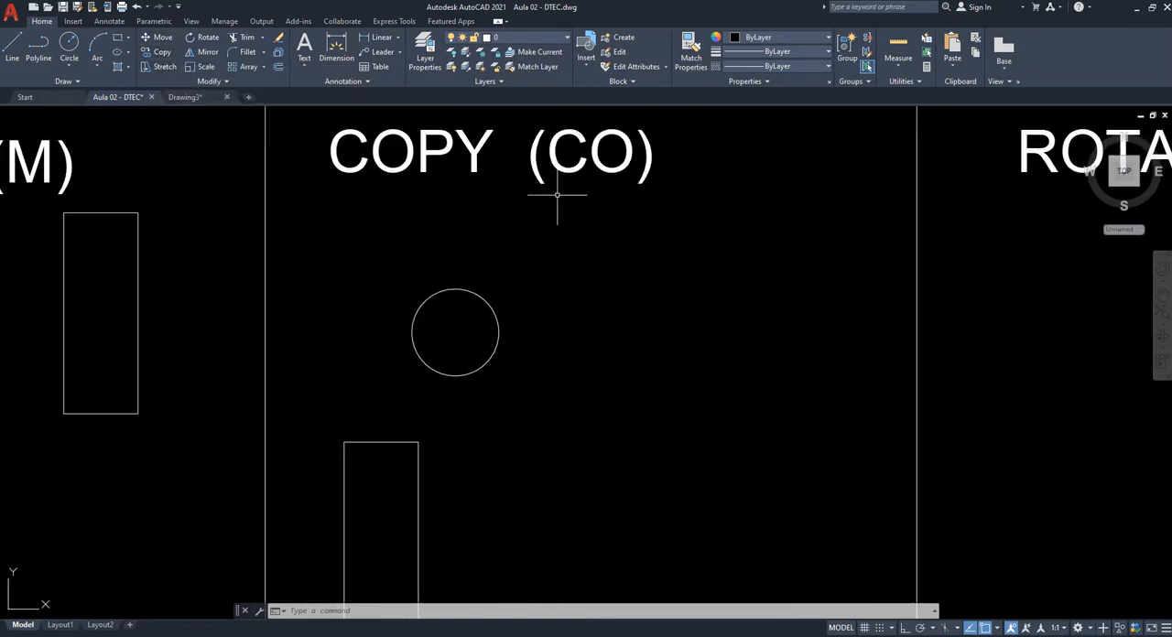
middle_click_drag(613, 304, 607, 374)
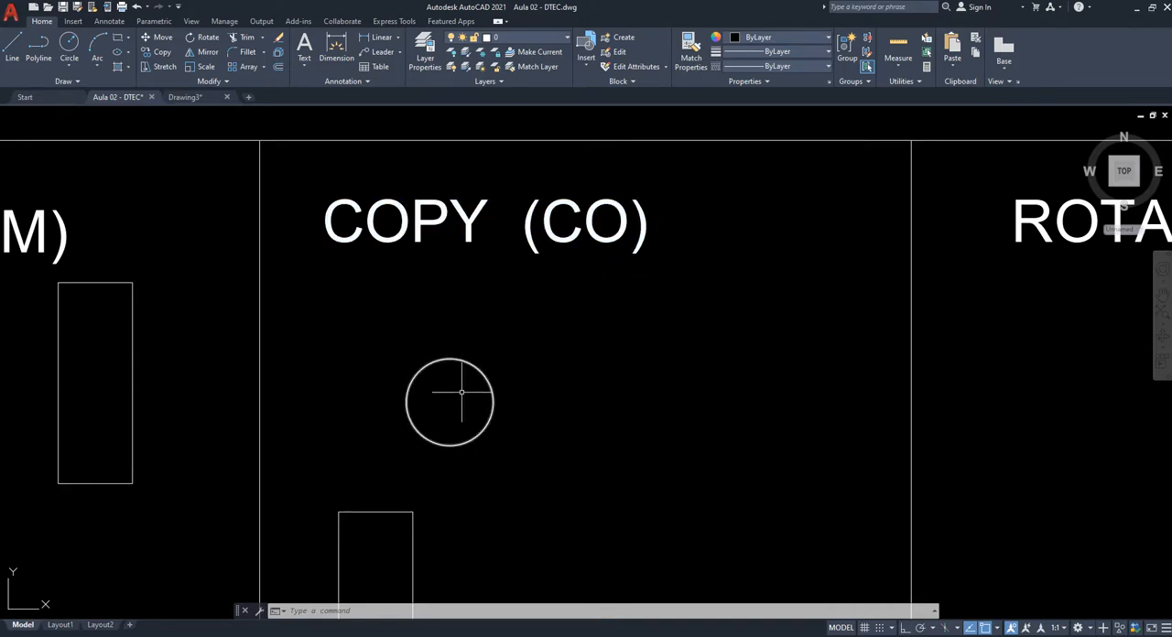
middle_click_drag(498, 386, 511, 347)
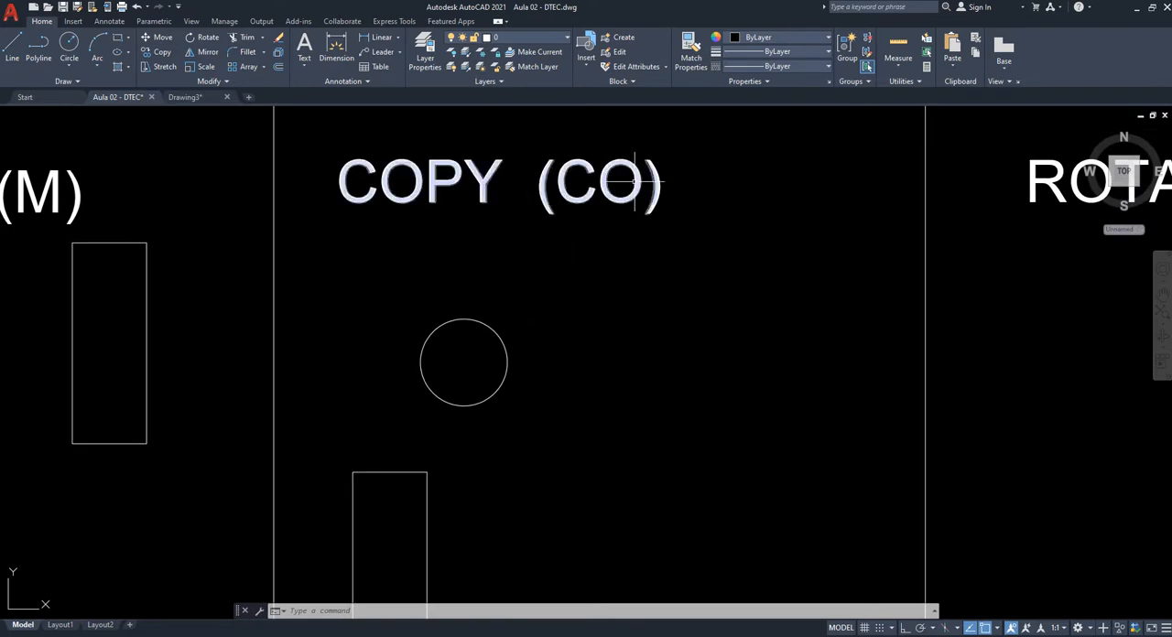
scroll(534, 395, "up", 2)
middle_click_drag(534, 395, 597, 428)
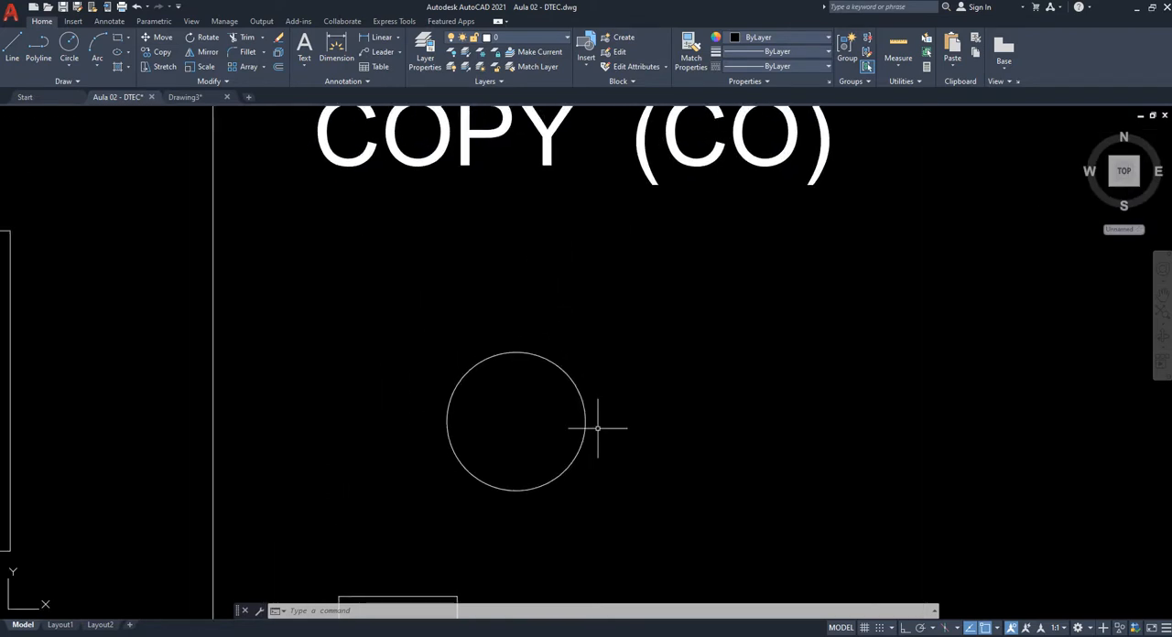
key("Return")
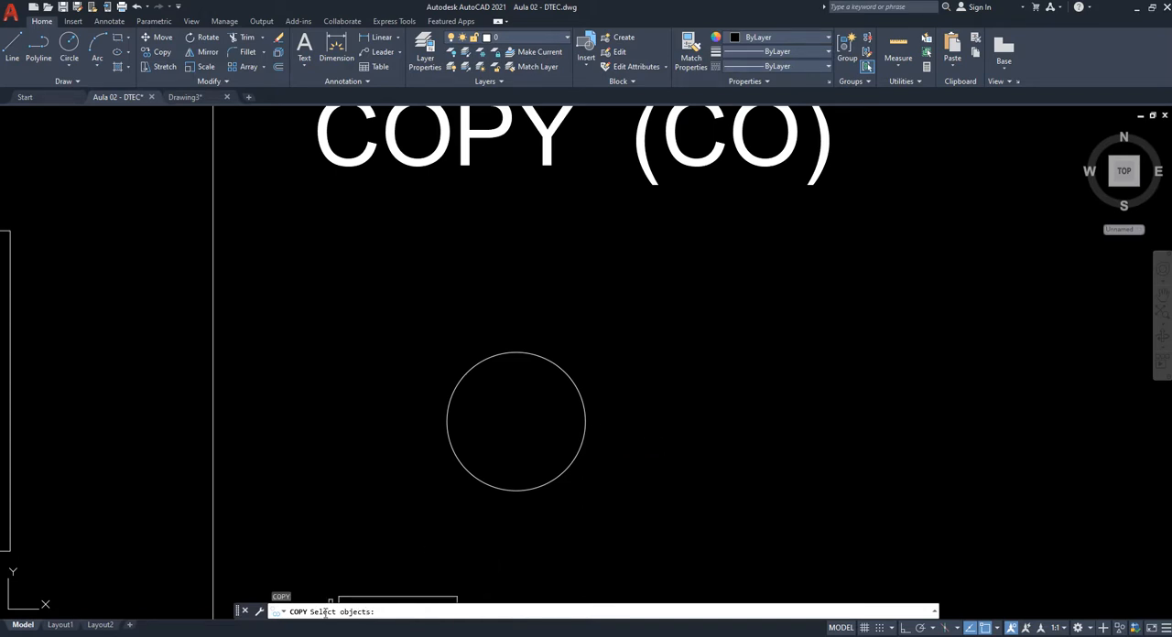
left_click(526, 353)
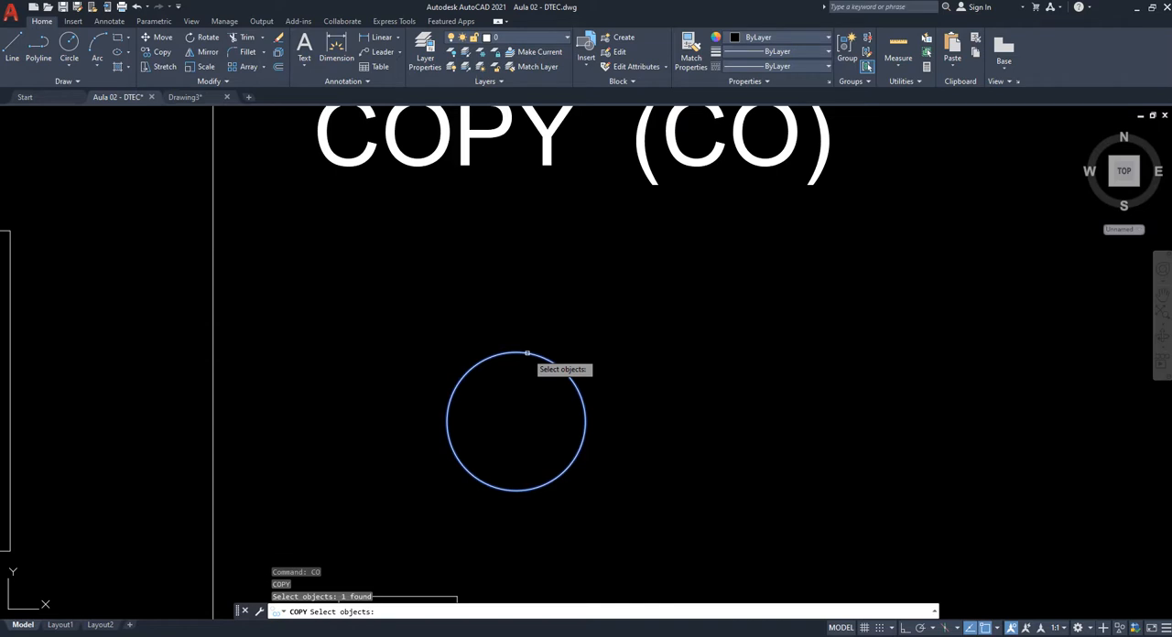
key("Return")
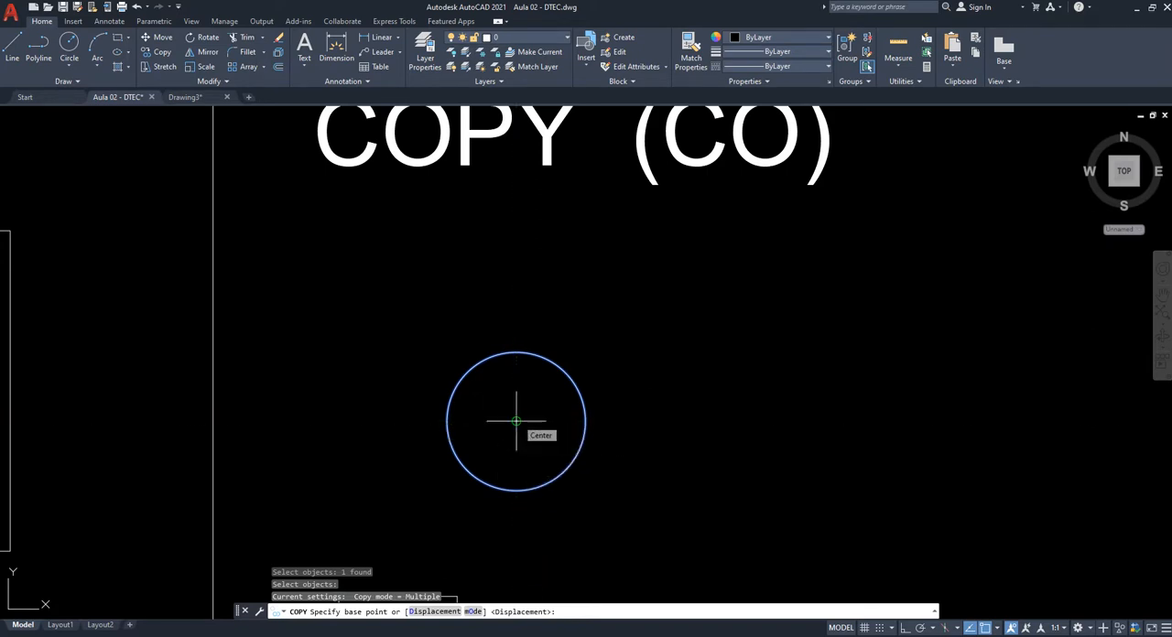
left_click(516, 421)
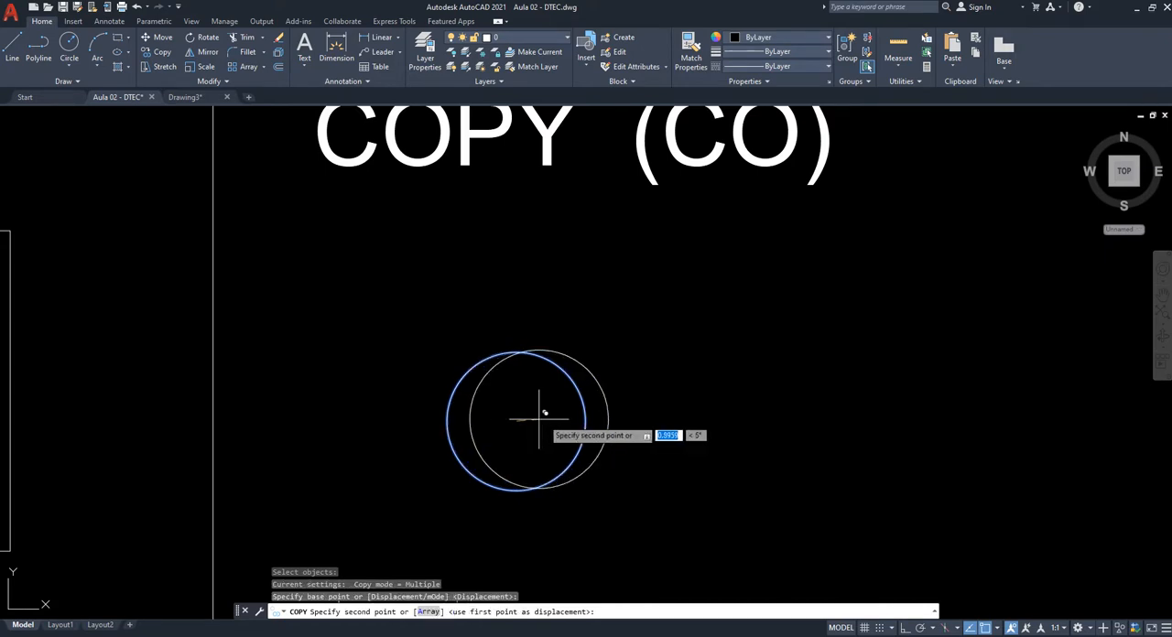
scroll(528, 418, "down", 4)
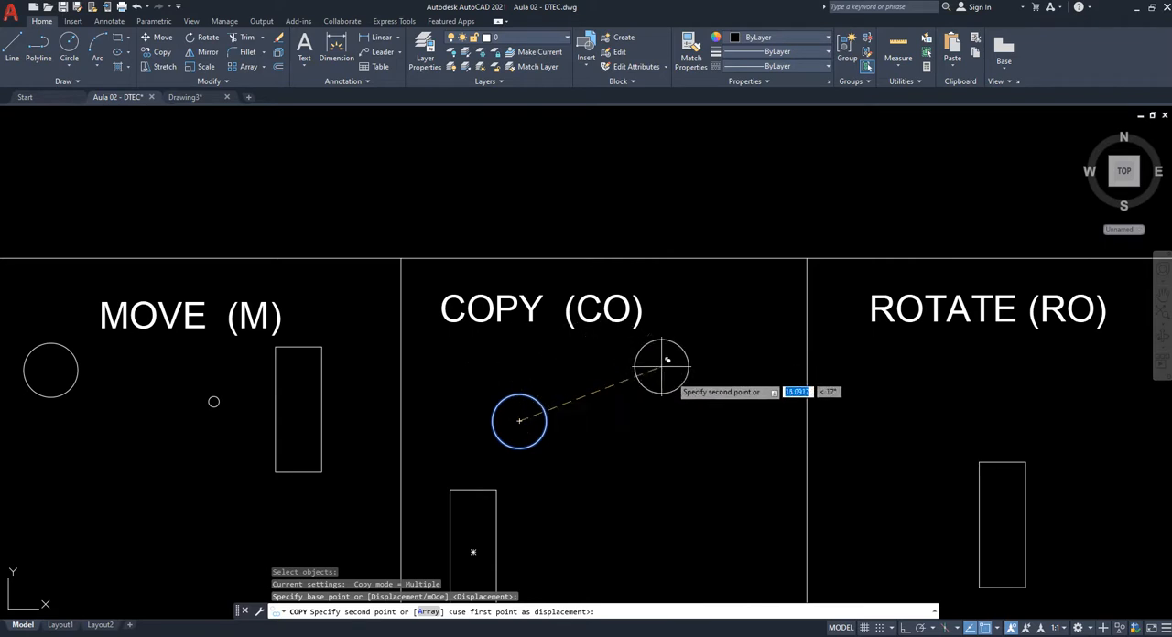
scroll(618, 380, "up", 2)
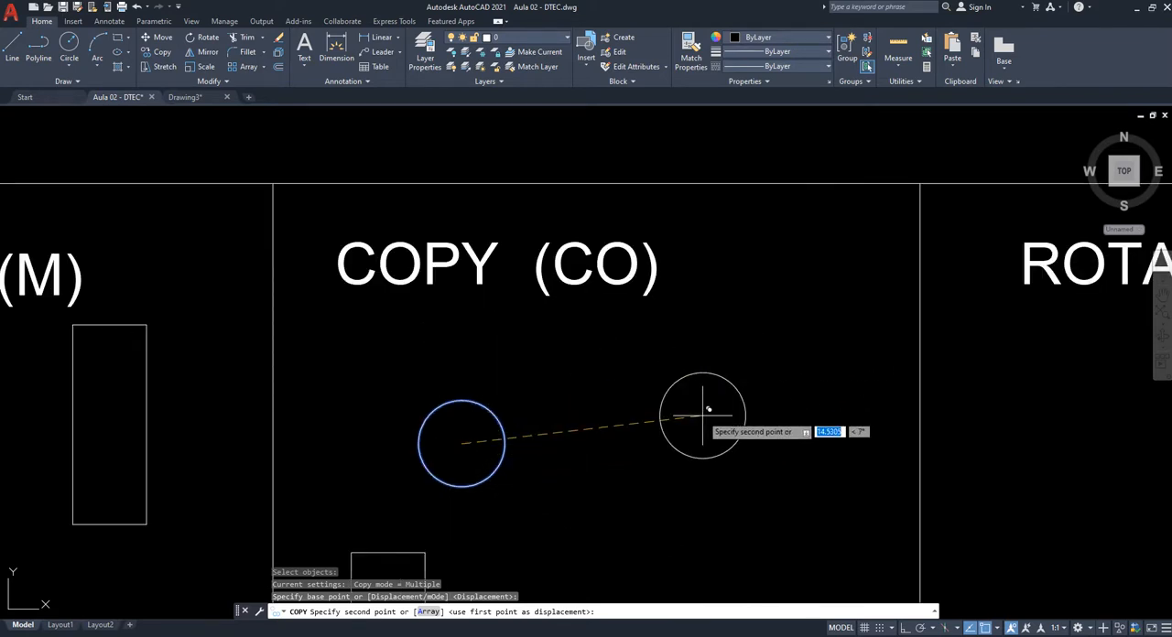
key("F8")
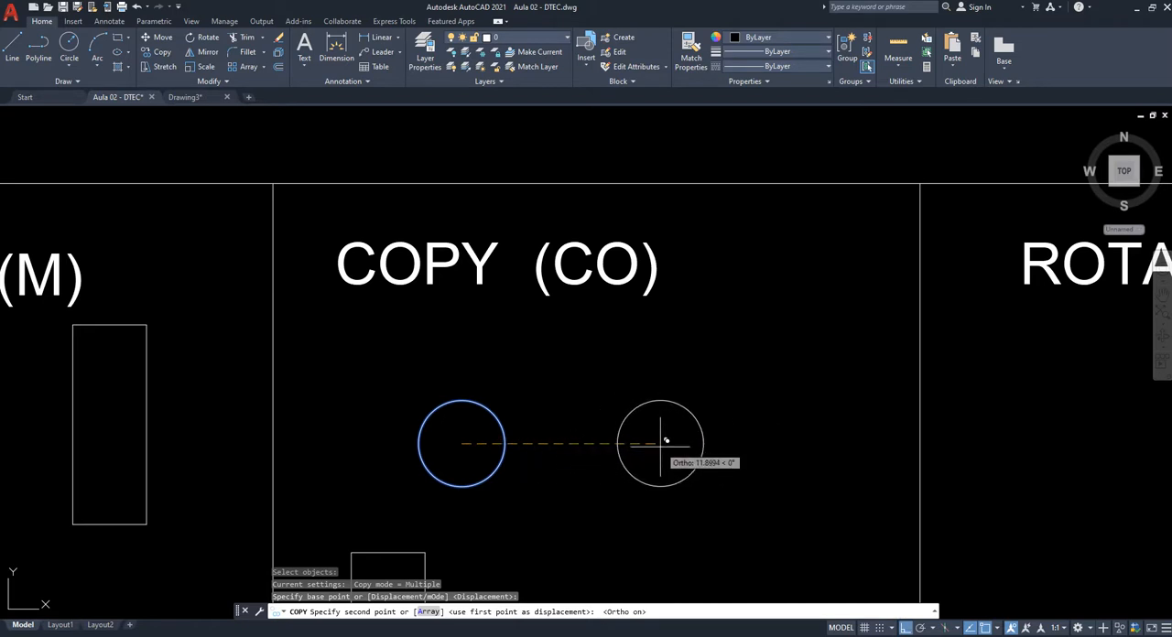
left_click(666, 441)
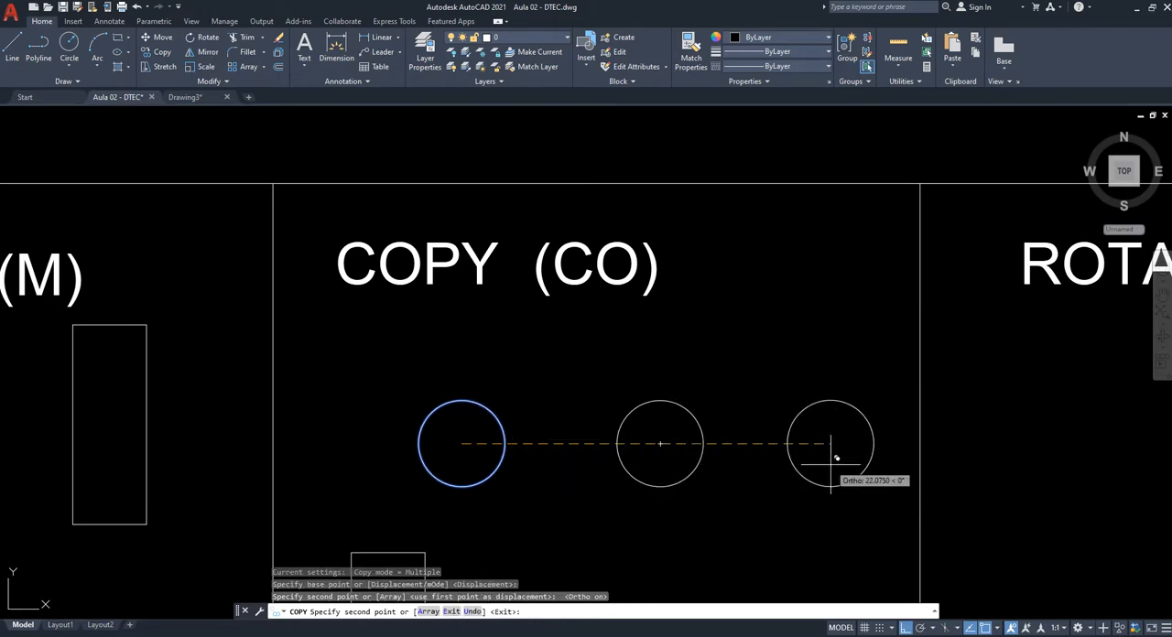
- Place four more copies of the circle along the same horizontal, extending into the ROTATE (RO) cell, and end the Copy command
middle_click_drag(804, 470, 680, 439)
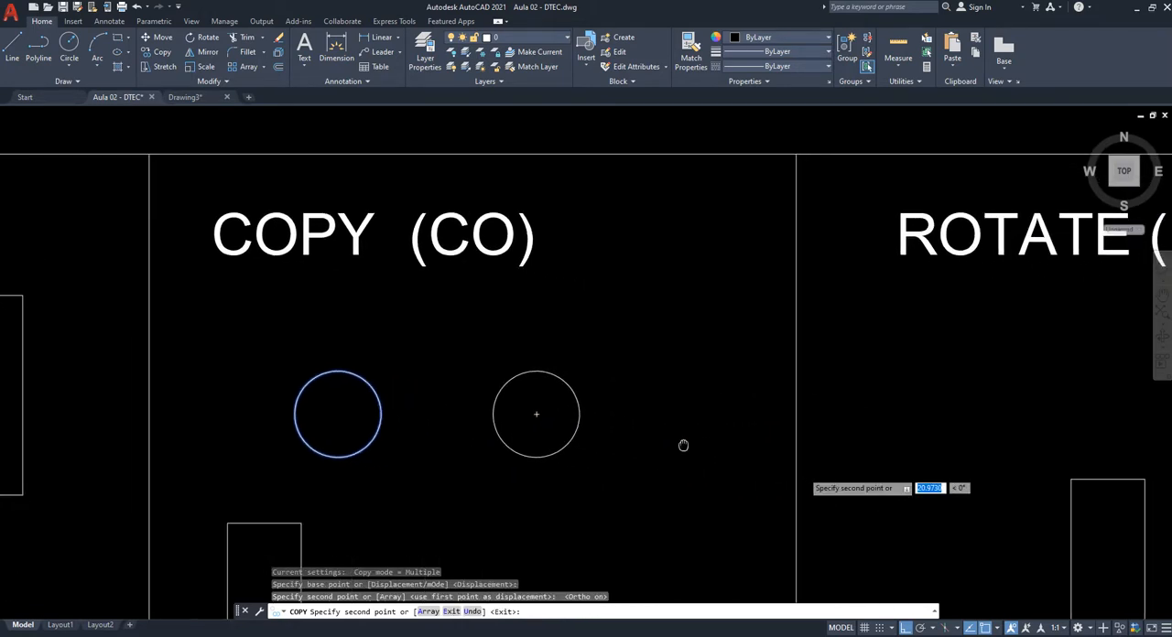
left_click(722, 417)
left_click(874, 417)
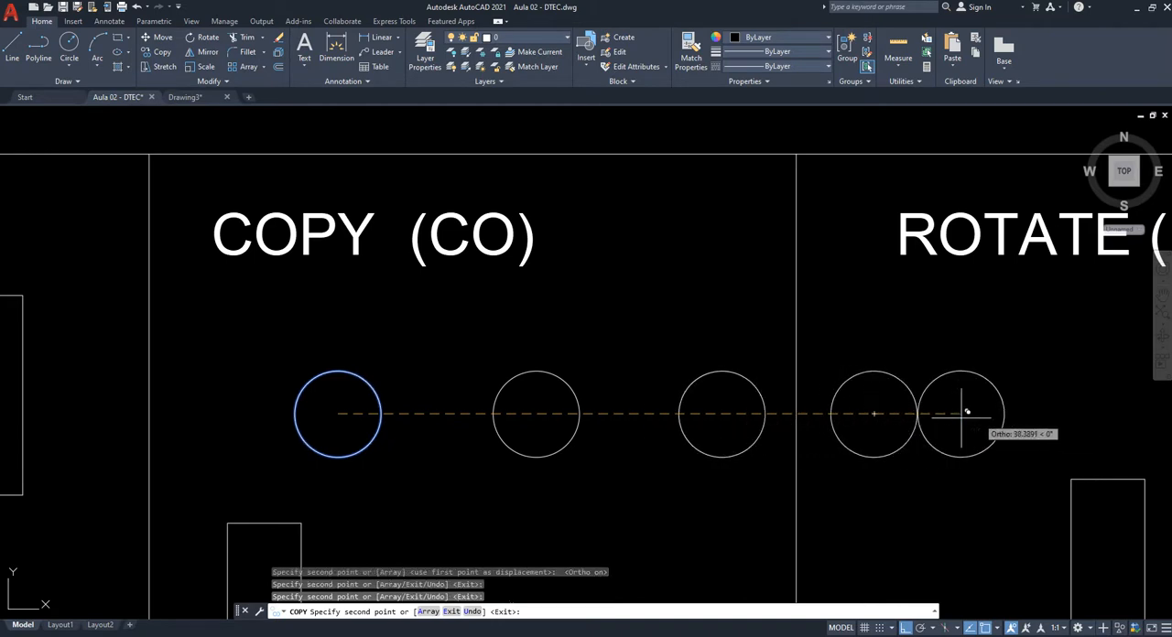
left_click(1031, 417)
left_click(1073, 413)
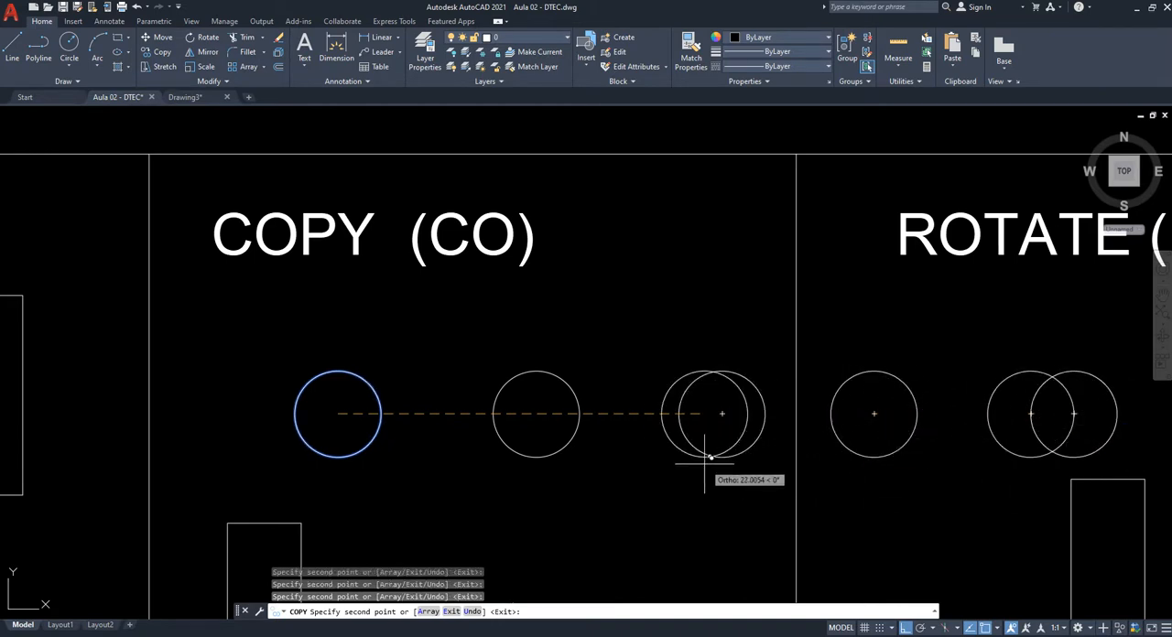
key("Escape")
- Erase the three circle copies lying in the ROTATE (RO) cell
middle_click_drag(711, 479, 651, 434)
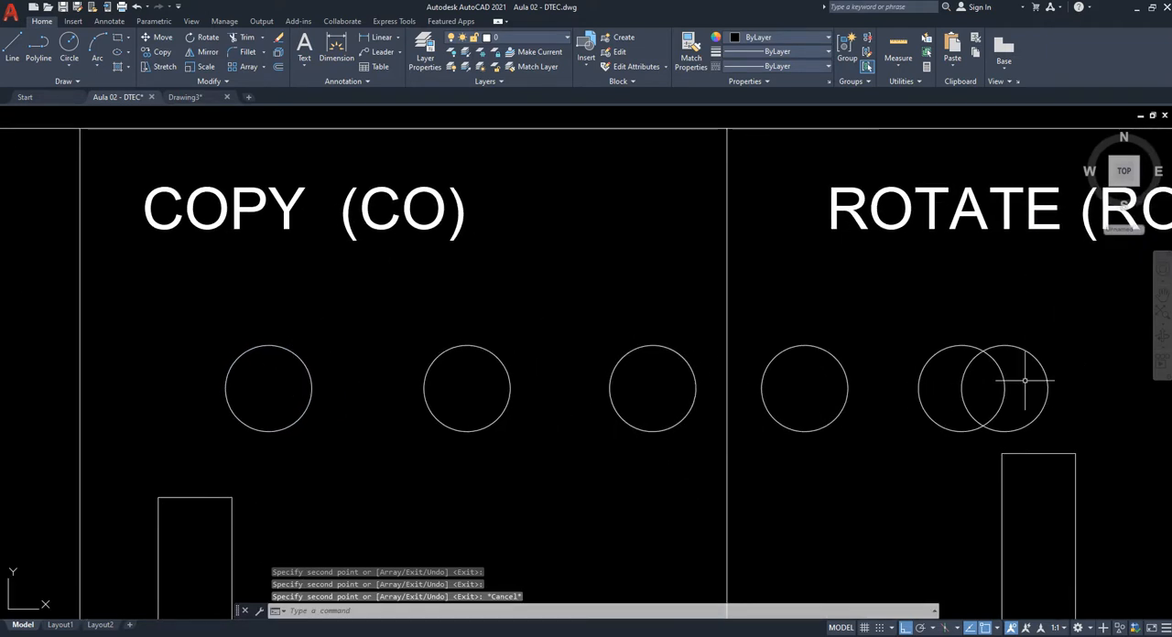
left_click(1053, 391)
left_click(772, 397)
middle_click_drag(772, 397, 784, 350)
key("Delete")
- Erase the two remaining circle copies in the COPY (CO) cell, keeping the original circle
mouse_move(497, 407)
middle_mouse_down()
mouse_move(541, 411)
mouse_move(596, 385)
middle_mouse_up()
key("Escape")
left_click(728, 432)
left_click(502, 307)
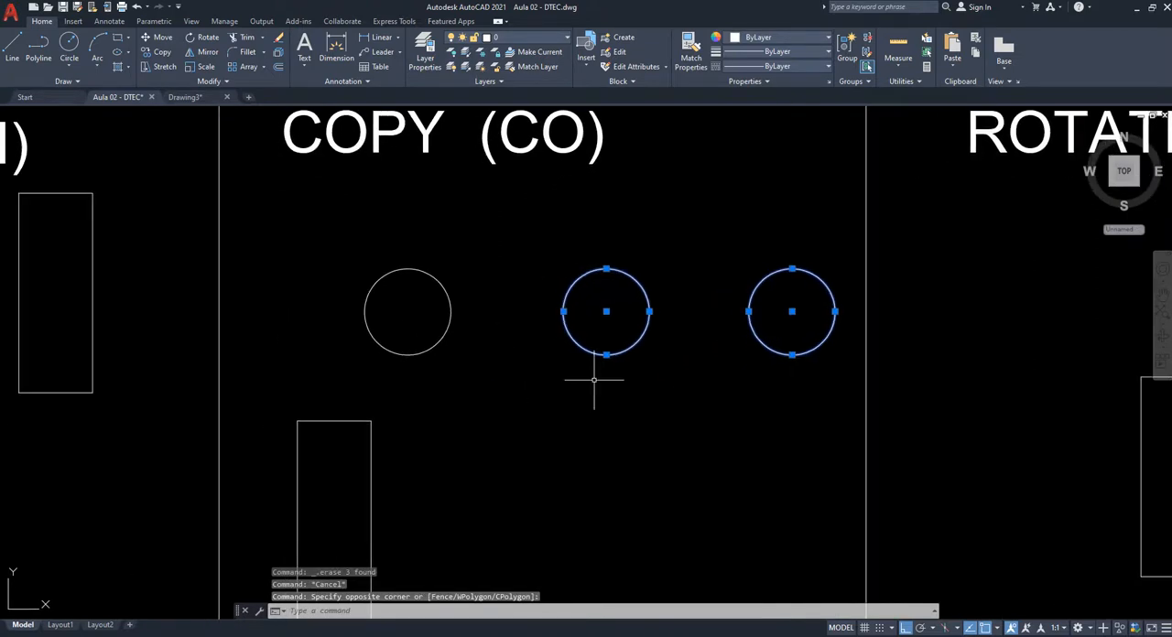
key("Delete")
- Copy the circle in the COPY (CO) cell exactly 10 units to the right, using its centre as base point
middle_click_drag(482, 401, 514, 410)
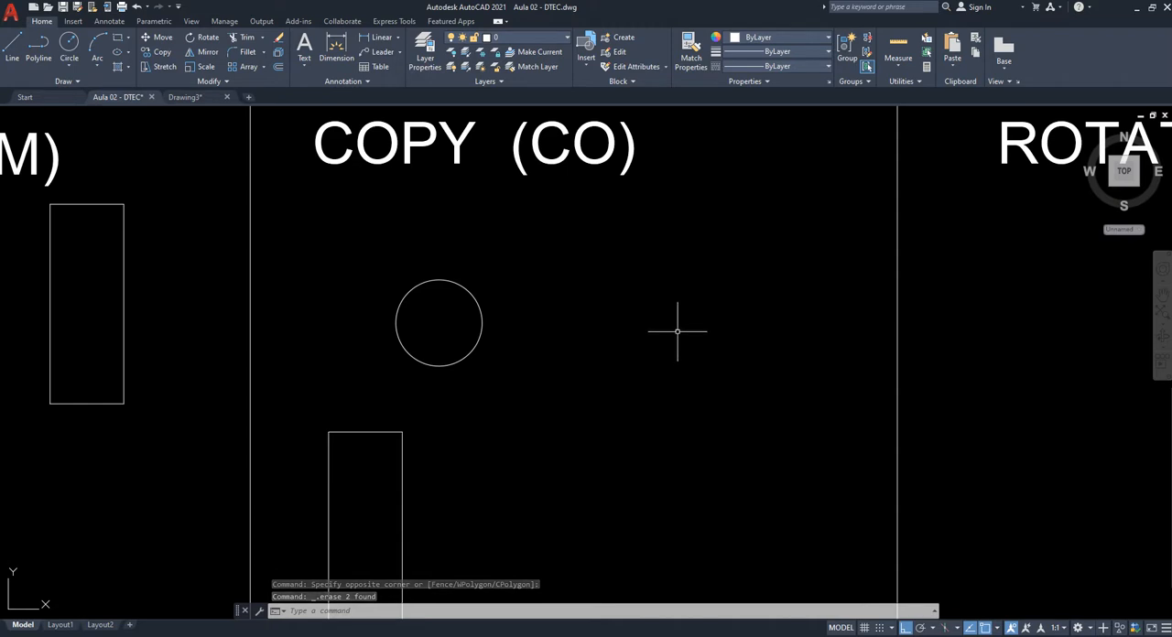
type("co")
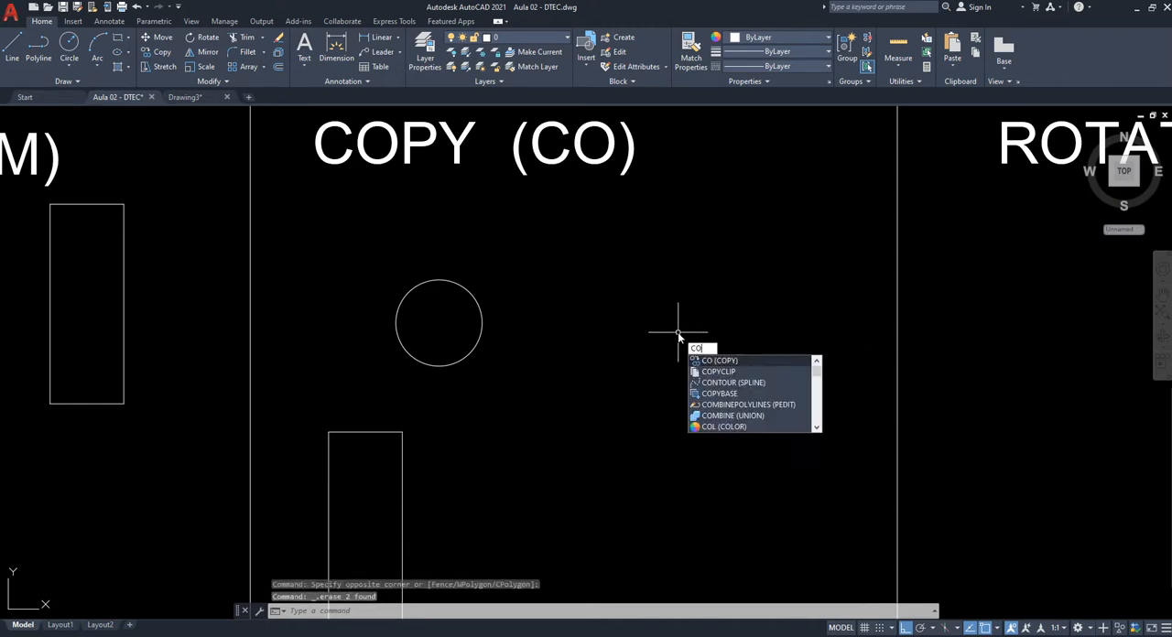
key("Return")
left_click(449, 280)
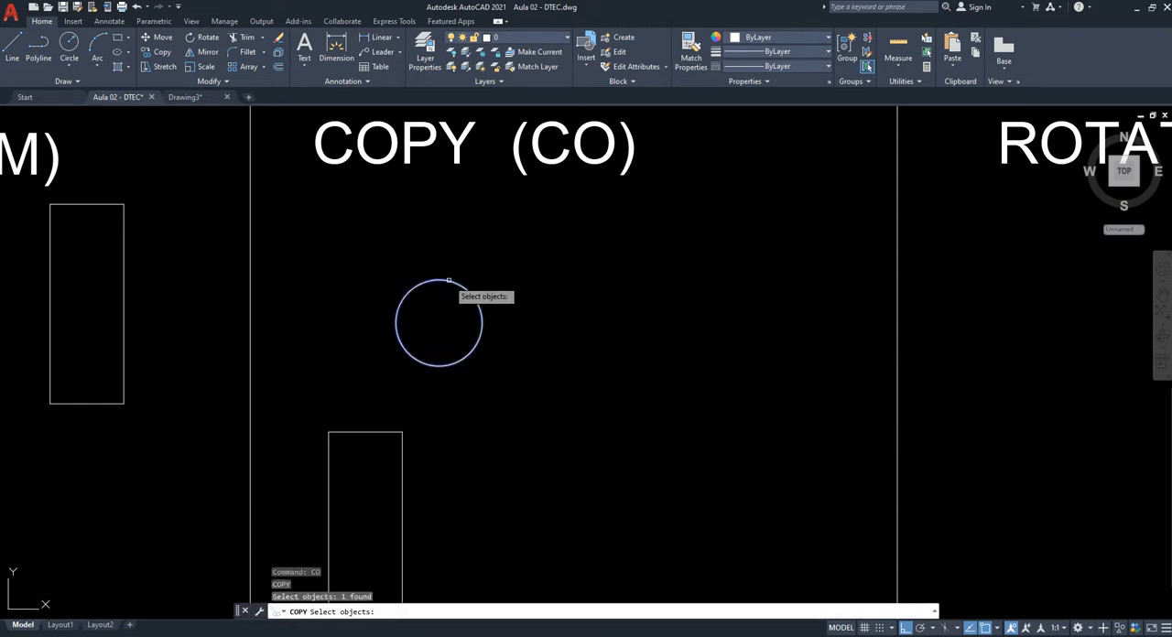
key("Return")
left_click(439, 322)
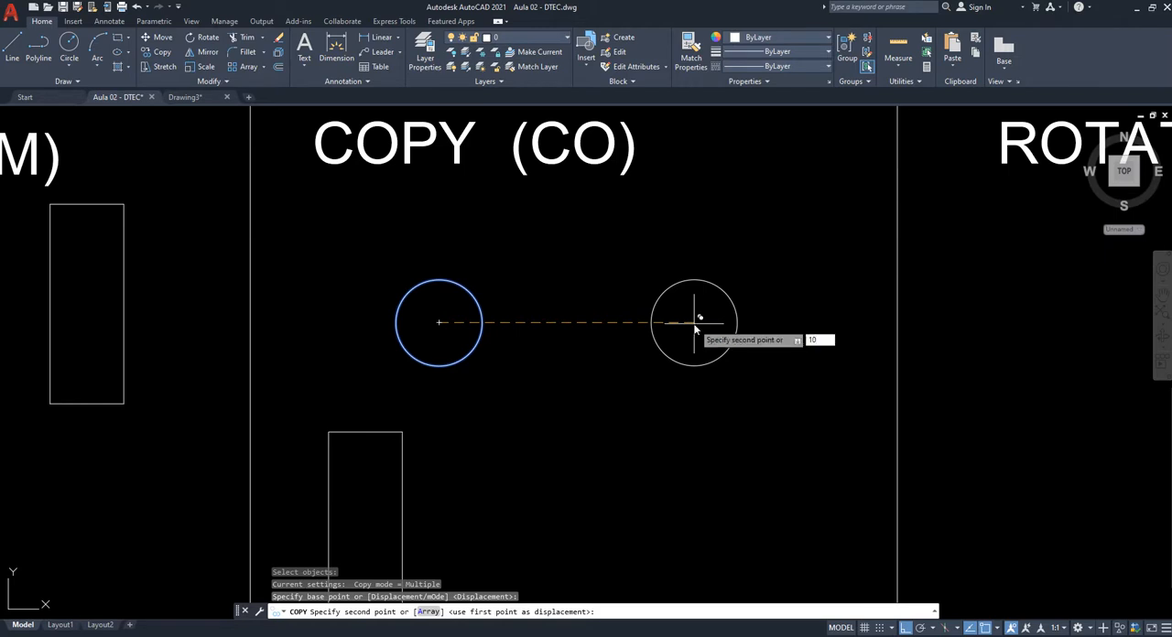
key("Return")
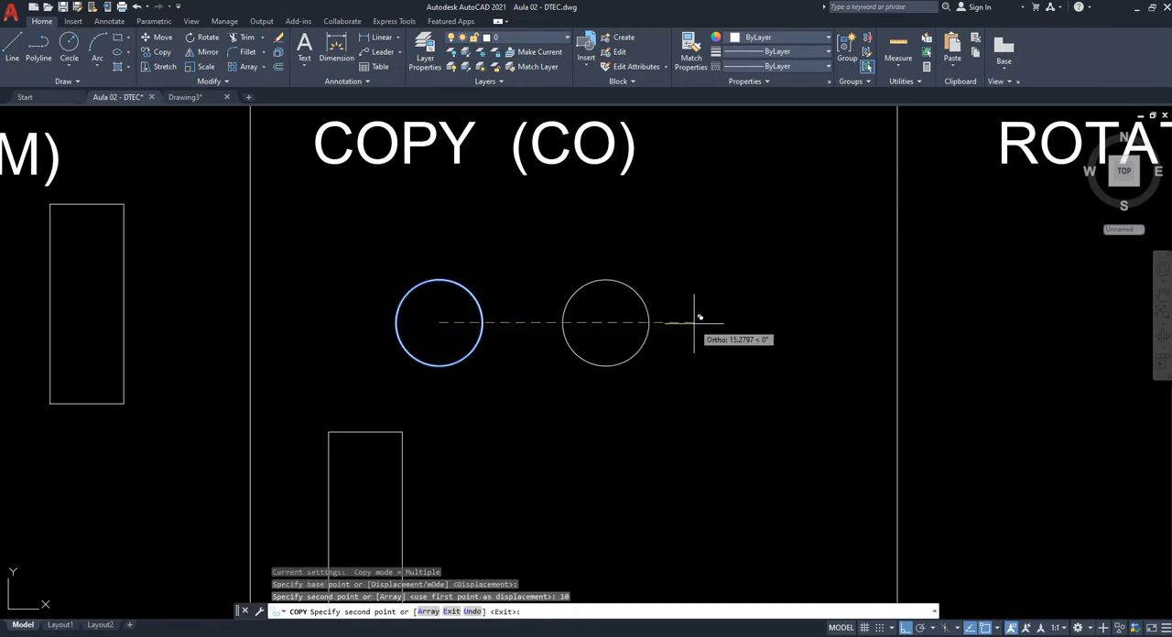
key("Escape")
key("Escape")
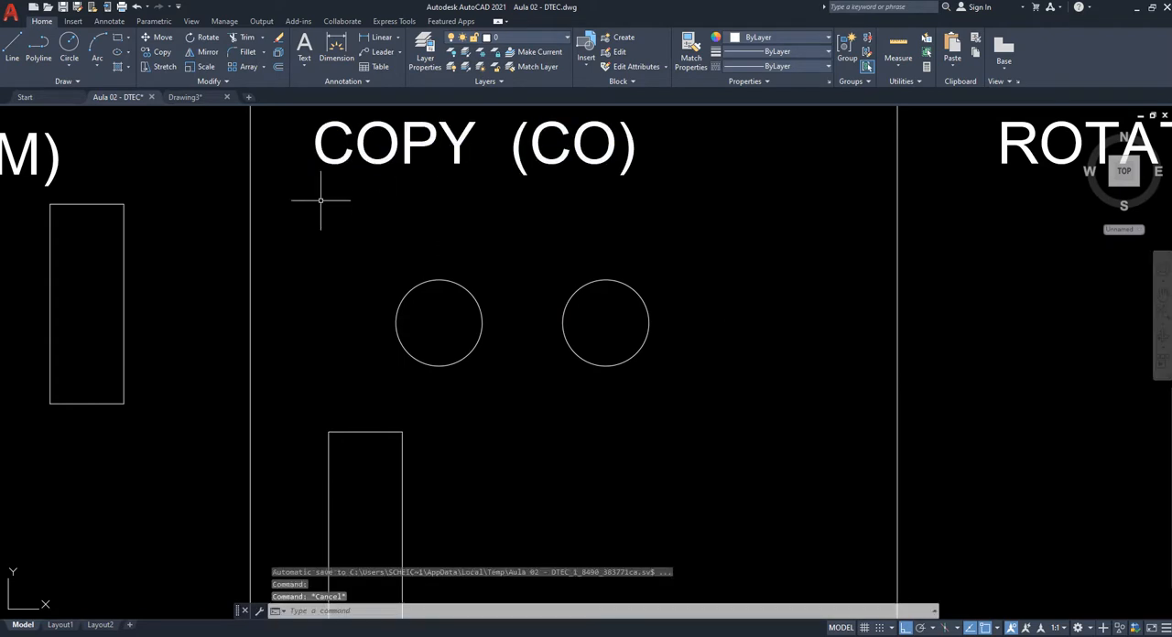
- Examine the MOVE (M) and COPY (CO) cells and the spacing between the two circles in the COPY (CO) cell
scroll(471, 321, "up", 4)
middle_click_drag(464, 291, 468, 330)
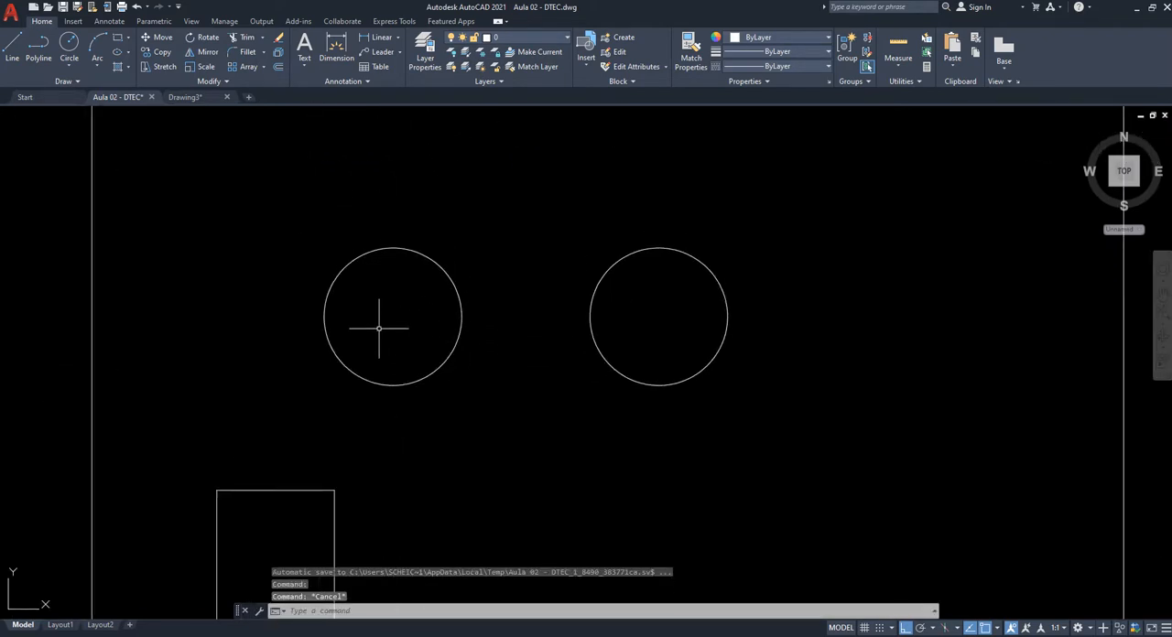
scroll(654, 348, "down", 4)
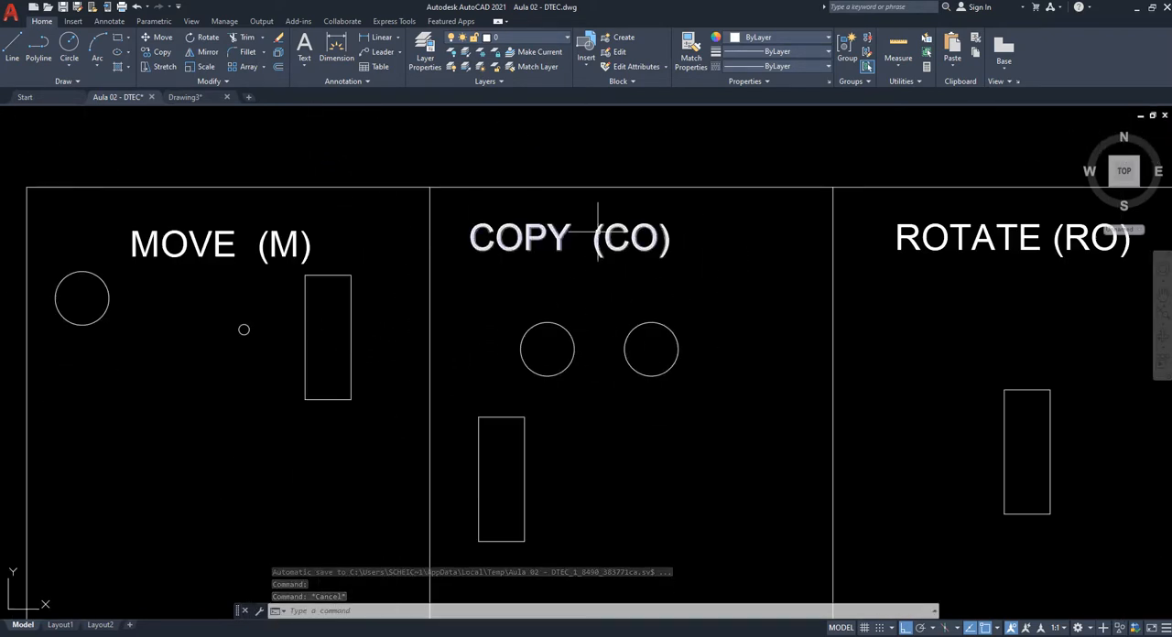
middle_click_drag(397, 270, 576, 289)
scroll(505, 297, "up", 2)
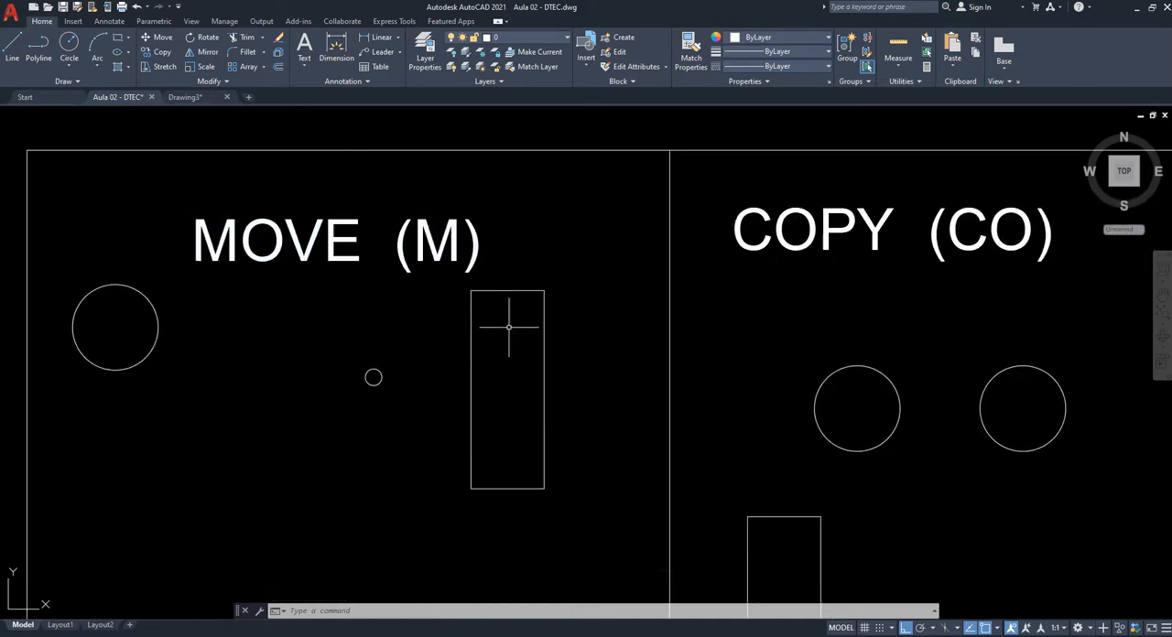
middle_click_drag(509, 347, 230, 303)
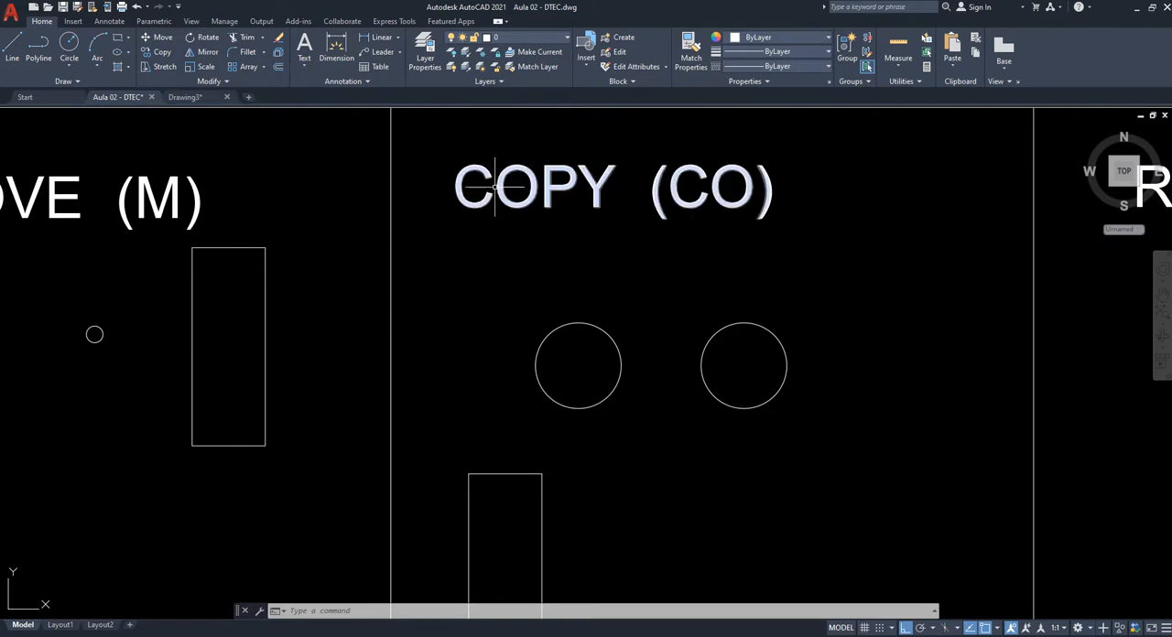
middle_click_drag(596, 398, 549, 388)
scroll(651, 400, "up", 4)
middle_click_drag(472, 362, 576, 428)
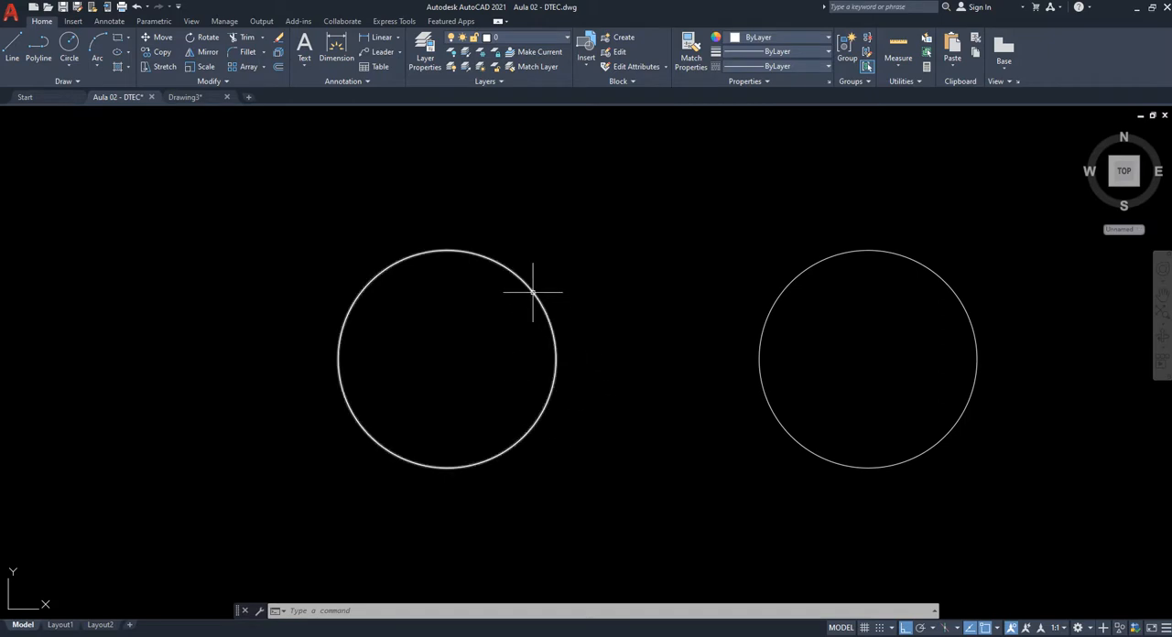
scroll(532, 292, "down", 2)
middle_click_drag(592, 414, 546, 446)
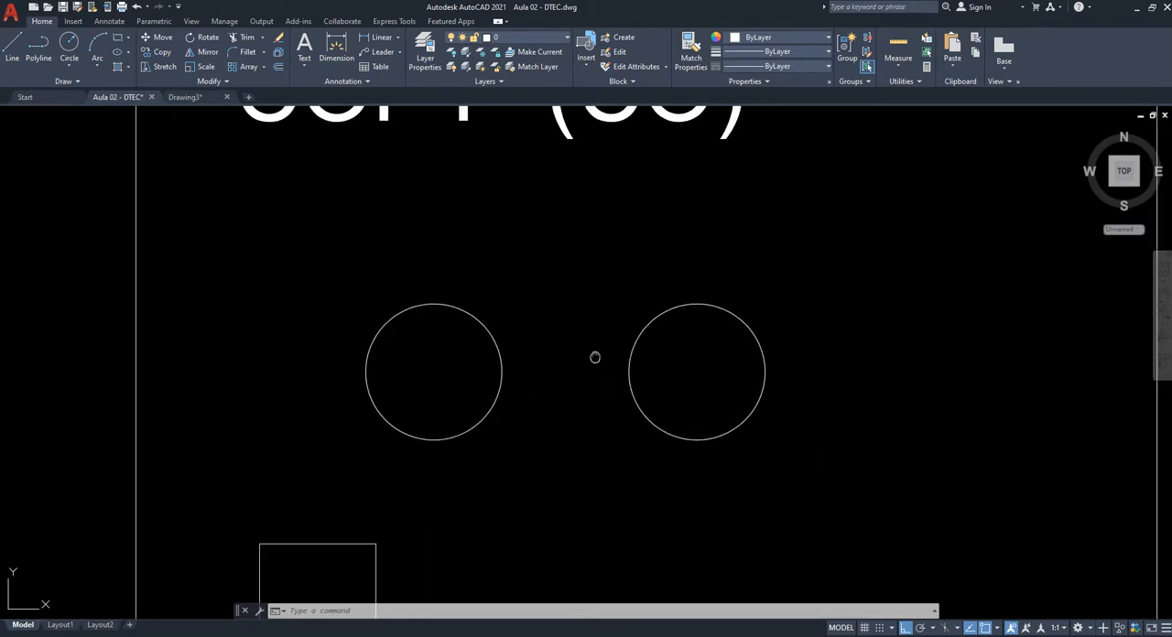
- Add a linear dimension above the two circles in the COPY (CO) cell, measured between their facing quadrants, and inspect its text
middle_click_drag(594, 357, 592, 416)
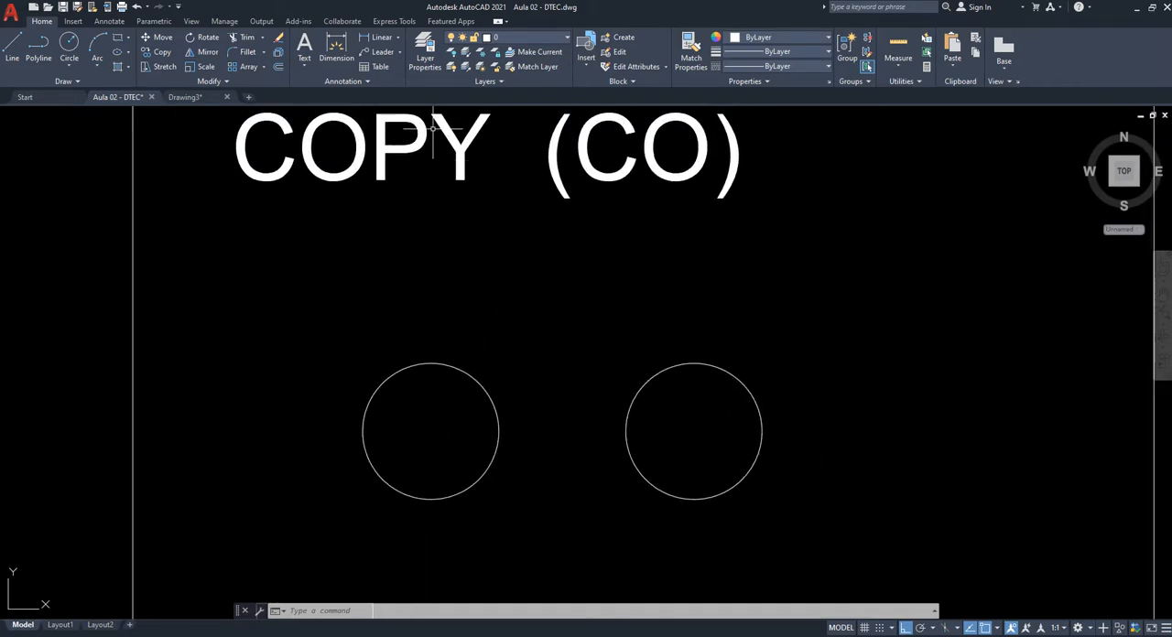
left_click(397, 37)
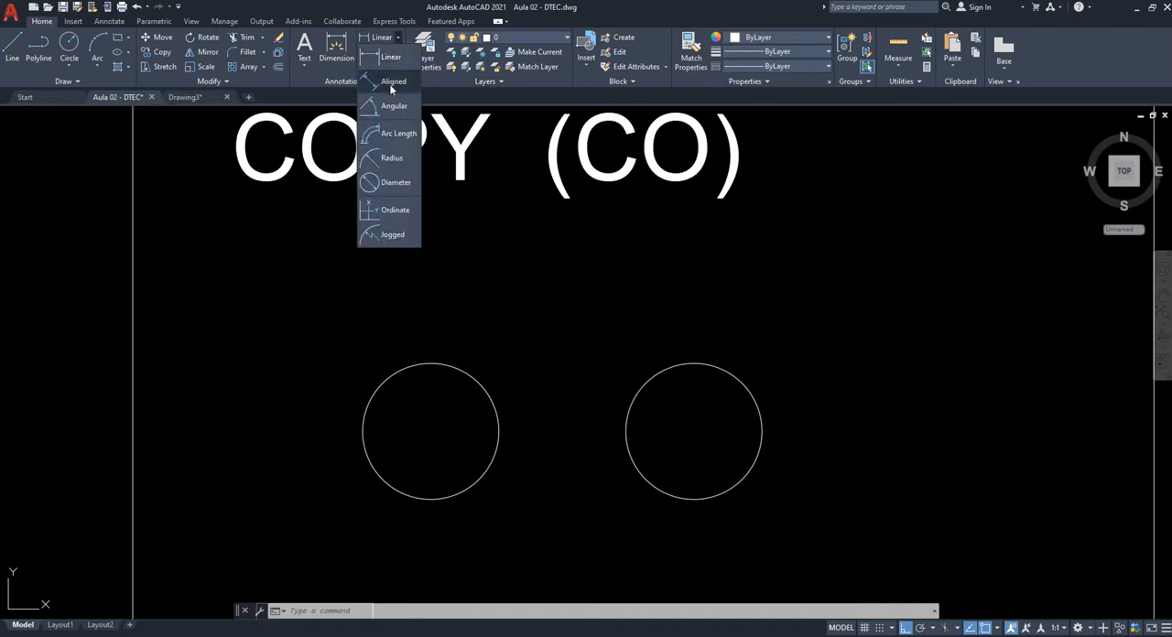
left_click(391, 59)
left_click(499, 431)
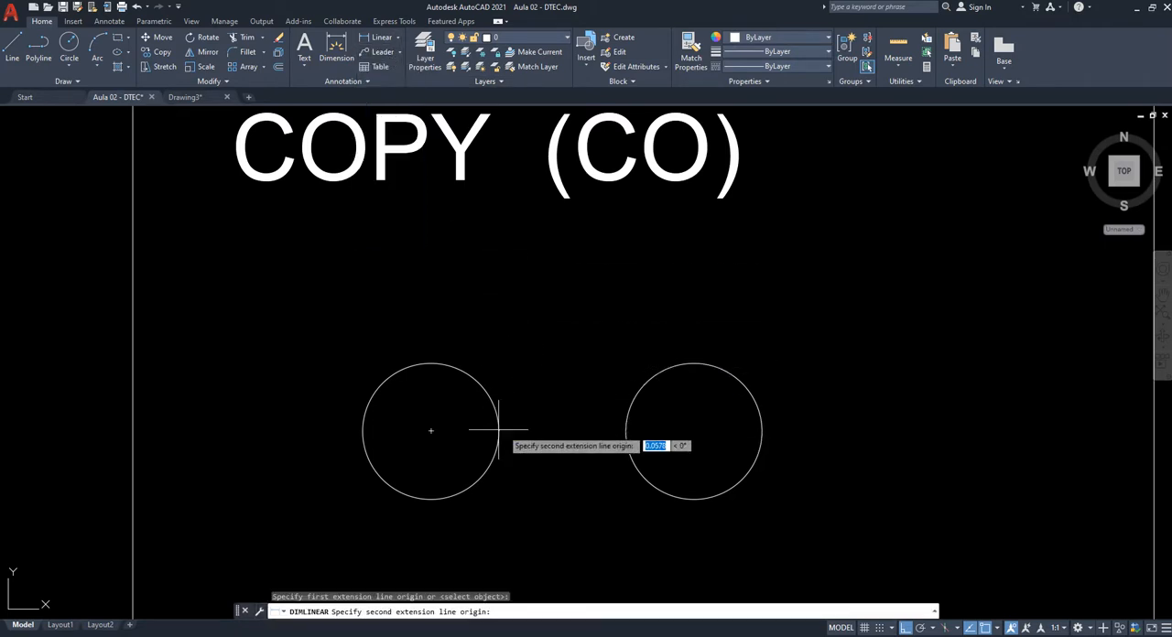
left_click(626, 431)
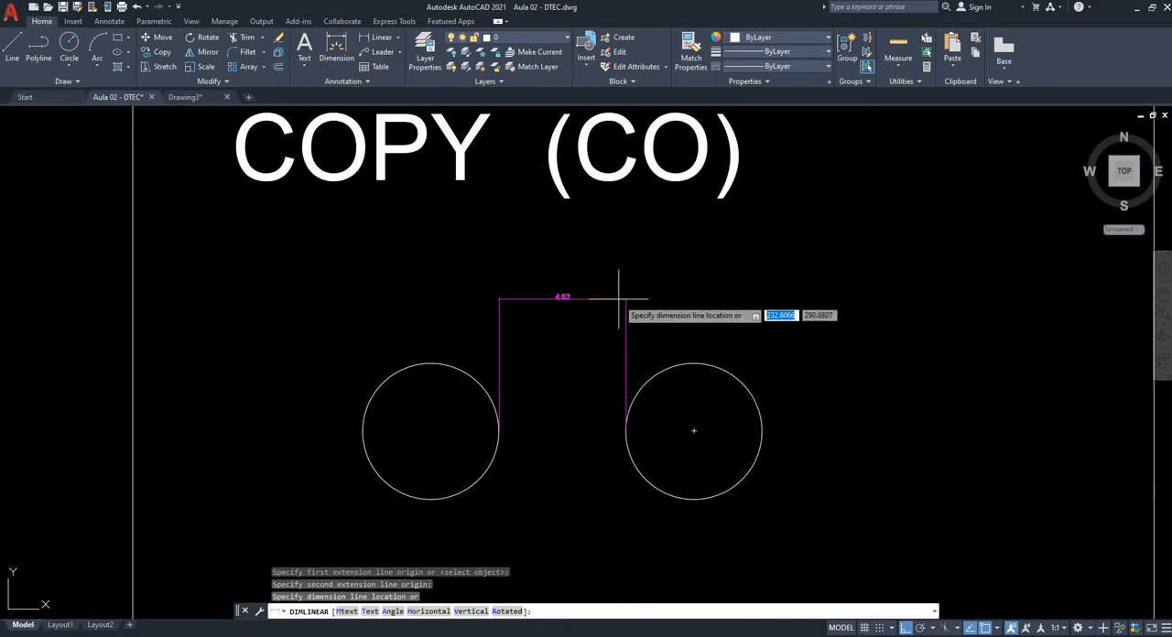
scroll(619, 307, "up", 2)
left_click(617, 305)
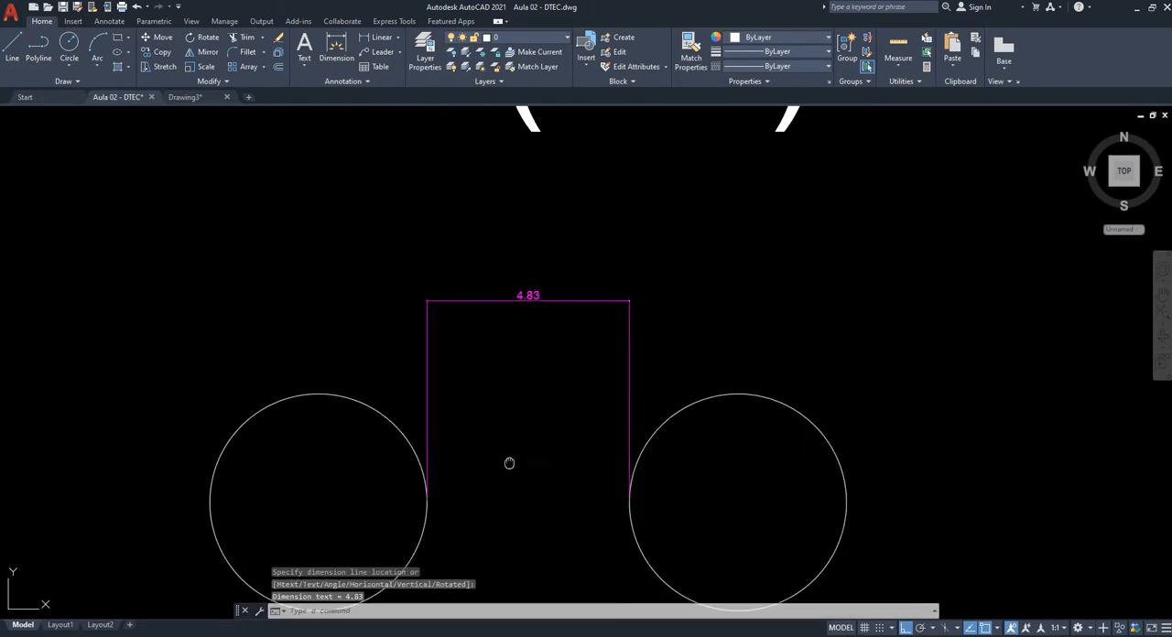
scroll(427, 412, "up", 2)
scroll(432, 397, "down", 2)
scroll(516, 280, "up", 4)
scroll(457, 280, "up", 3)
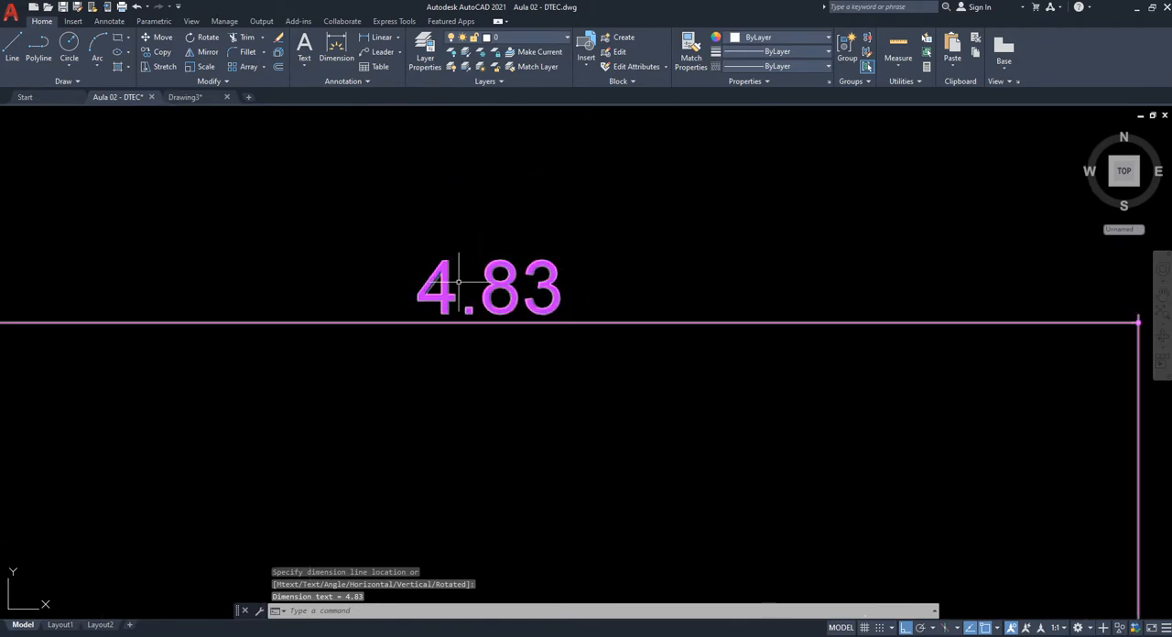
scroll(507, 267, "down", 5)
scroll(506, 267, "down", 2)
middle_click_drag(534, 406, 559, 371)
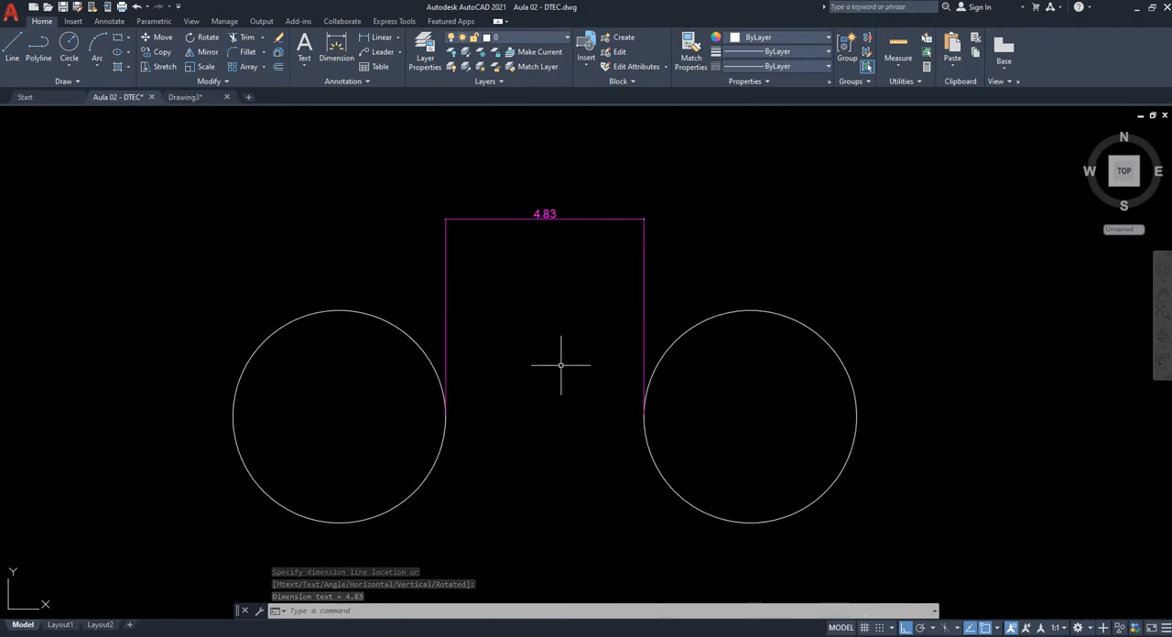
type("DI")
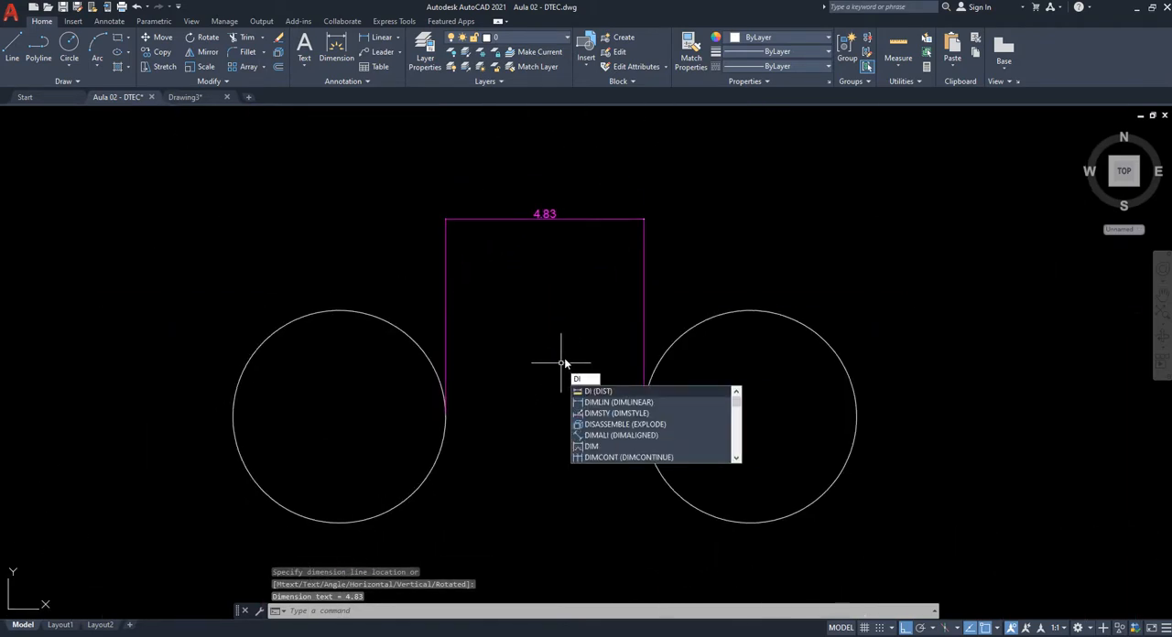
key("Escape")
key("Escape")
- Add a linear dimension (DLI) between the centres of the two circles, placed above the quadrant-to-quadrant dimension
type("dli")
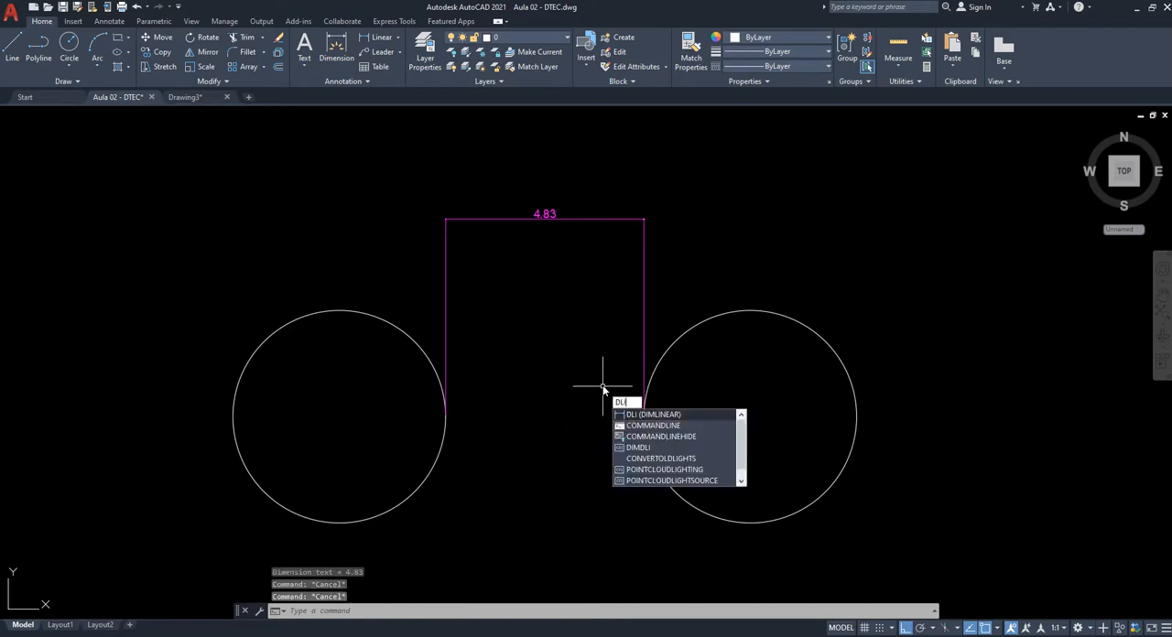
key("Return")
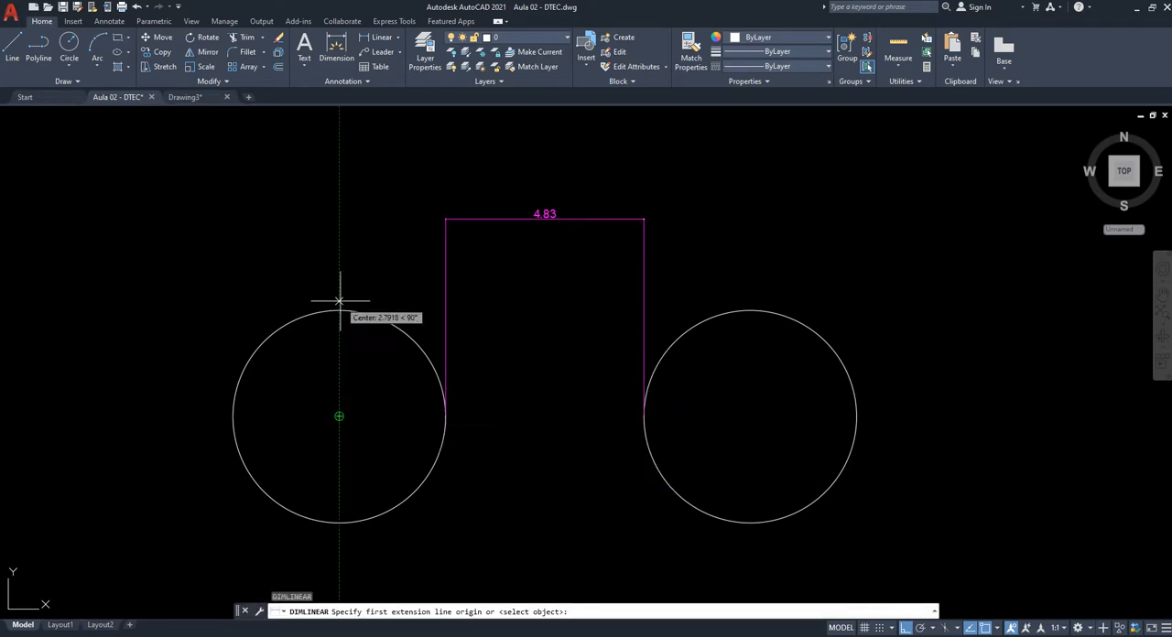
left_click(339, 417)
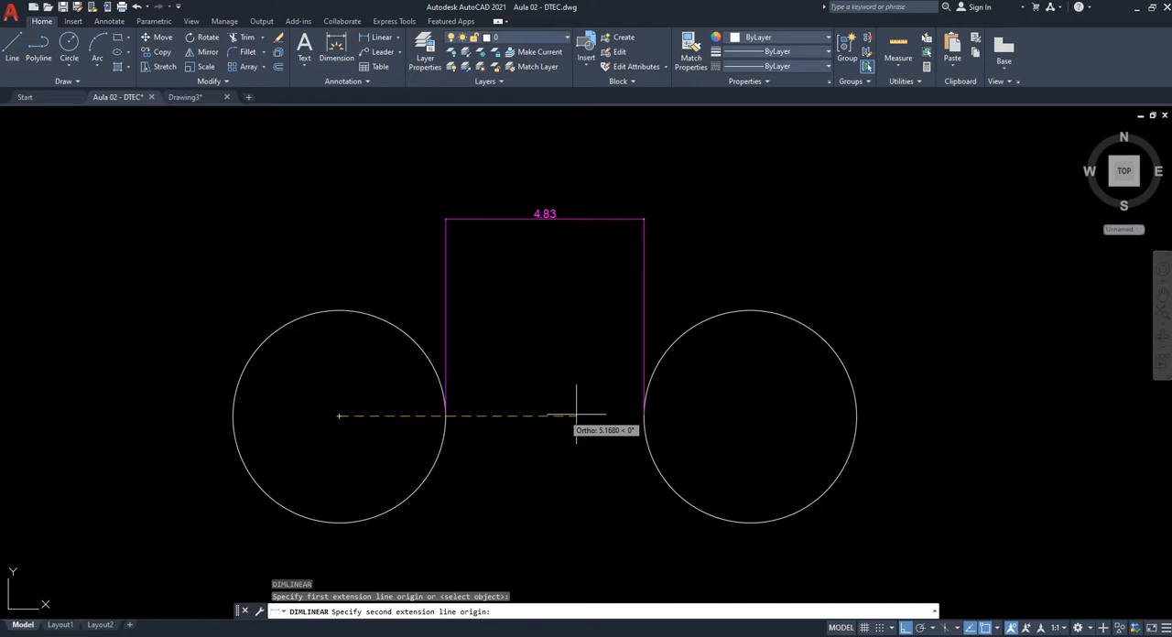
left_click(750, 416)
left_click(742, 170)
scroll(548, 146, "up", 4)
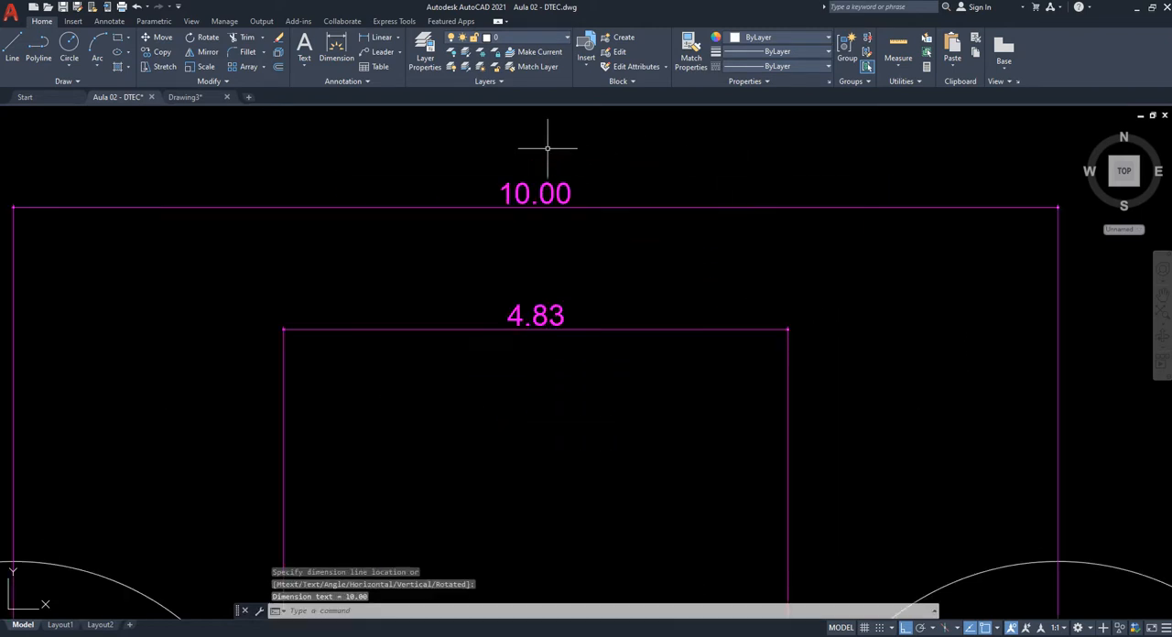
scroll(542, 188, "down", 4)
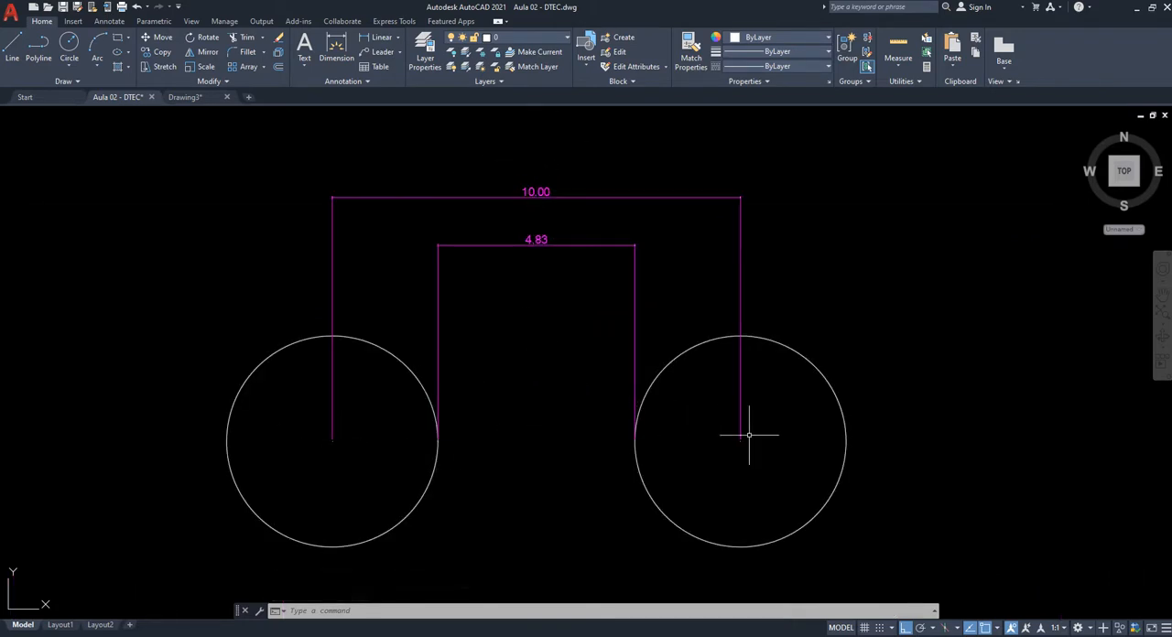
middle_click_drag(668, 414, 661, 387)
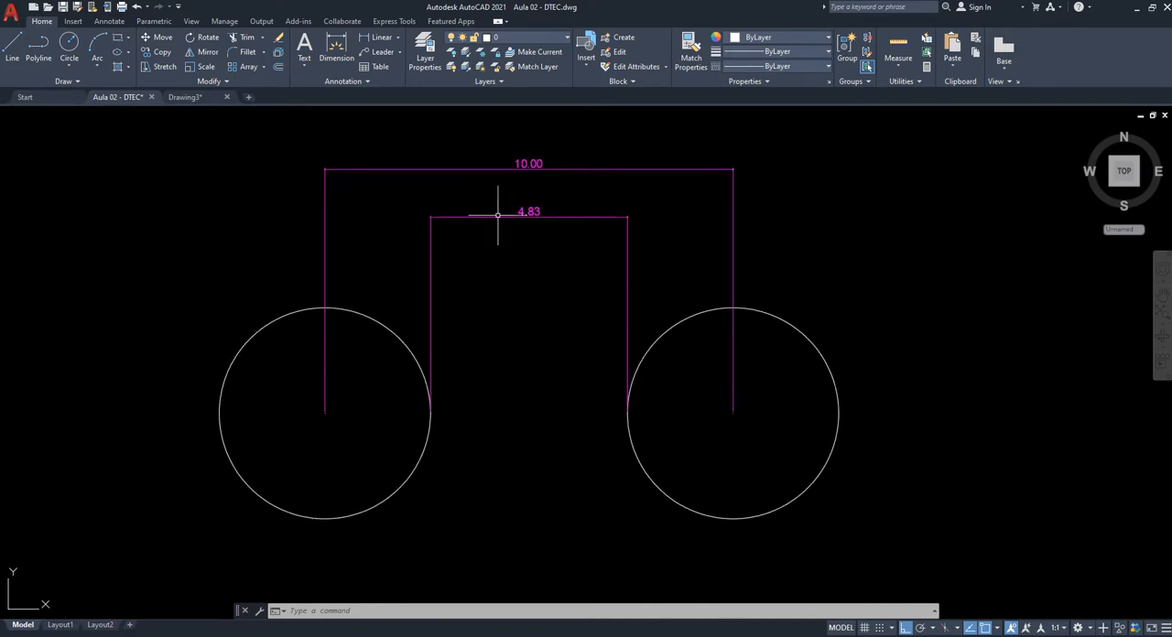
middle_click_drag(579, 306, 562, 378)
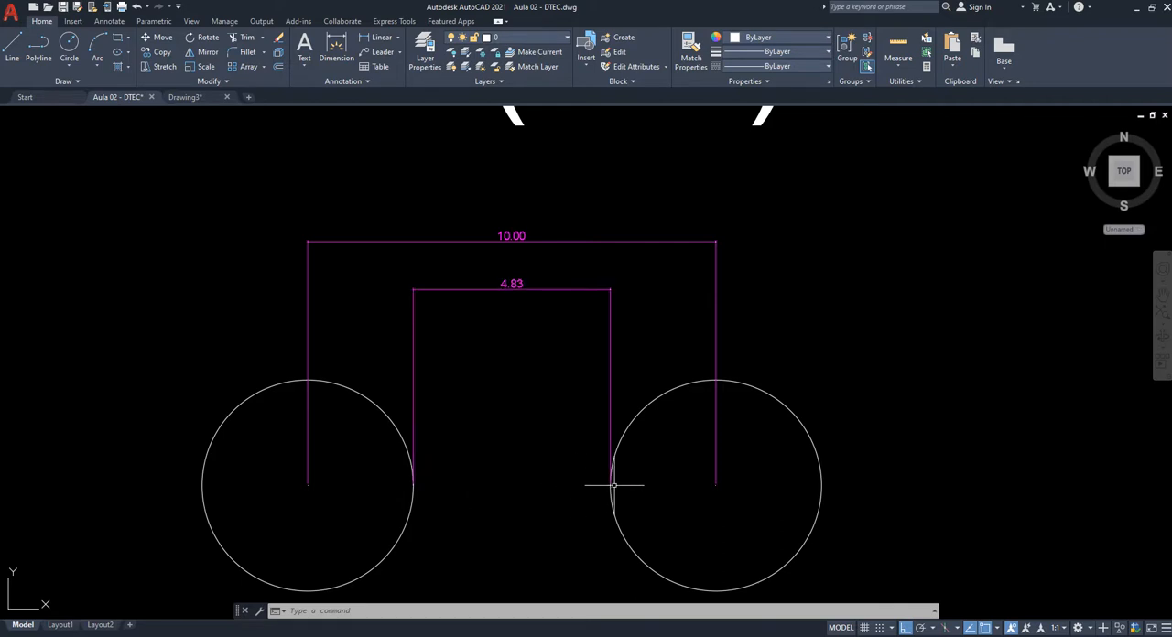
scroll(549, 375, "down", 2)
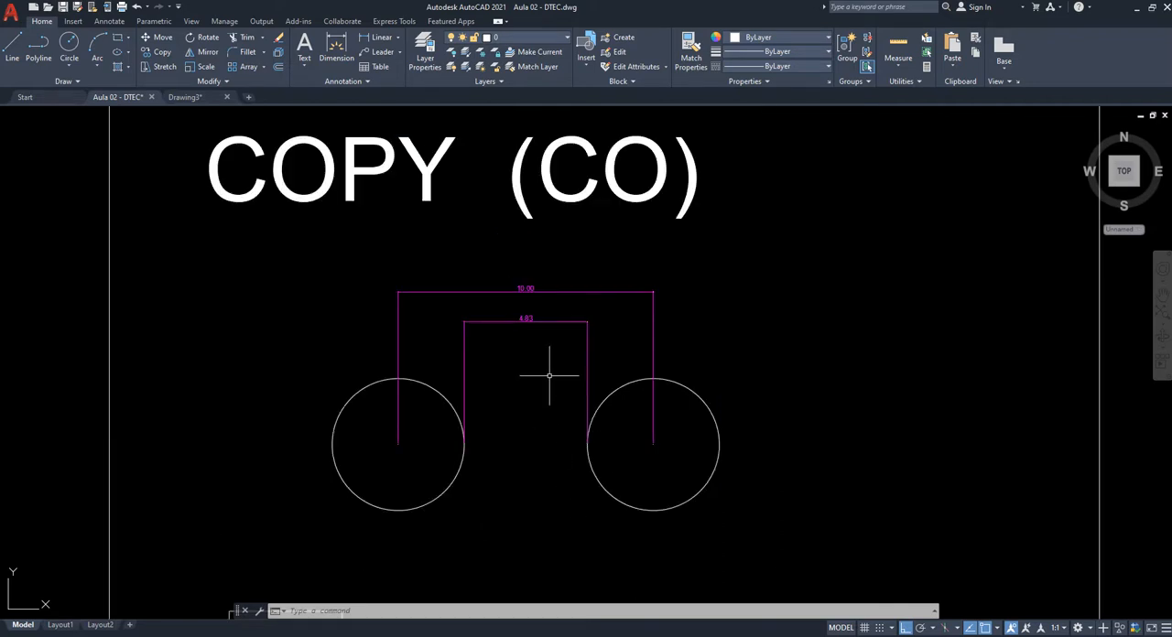
- Measure the gap between the facing quadrants of the two circles with the DIST (DI) command, and end it
key("Escape")
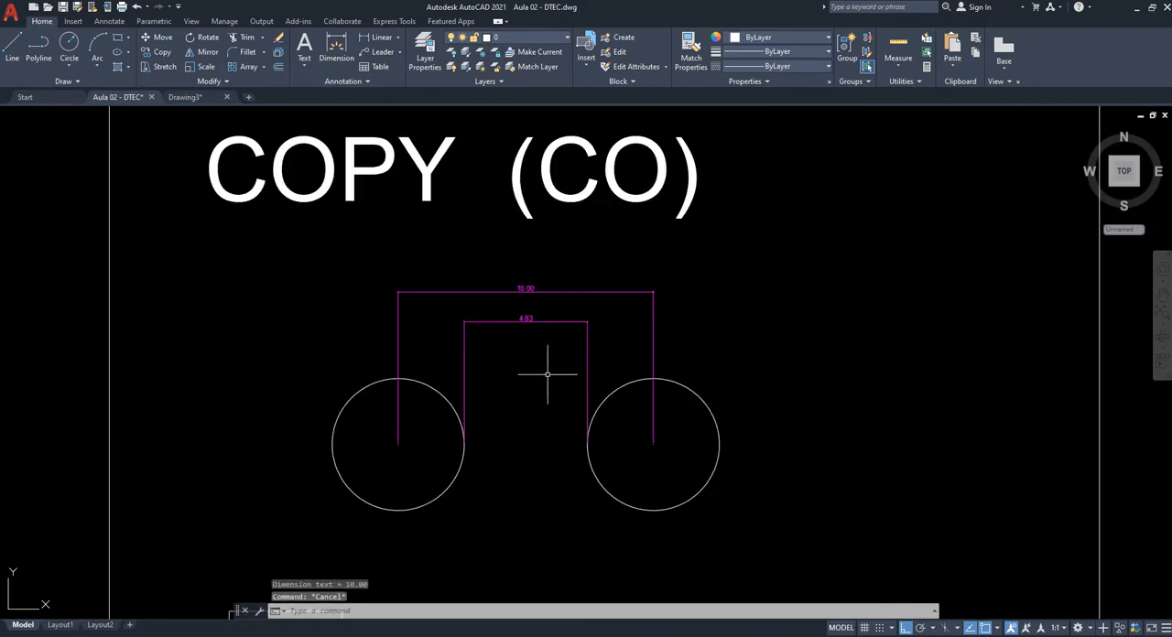
type("DI")
key("Return")
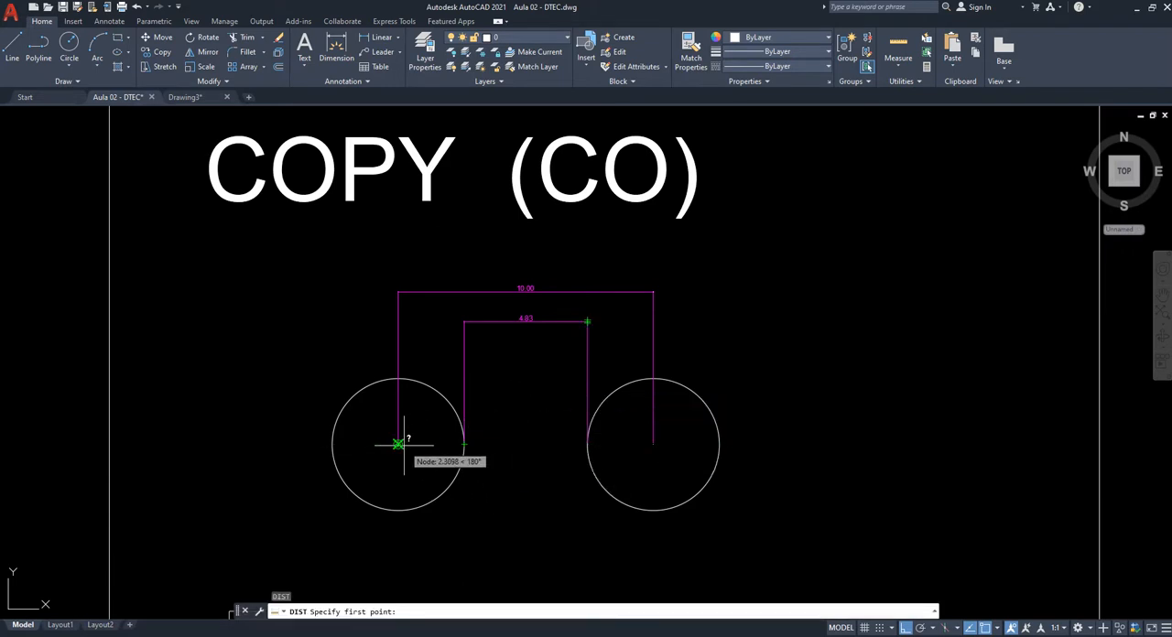
left_click(464, 444)
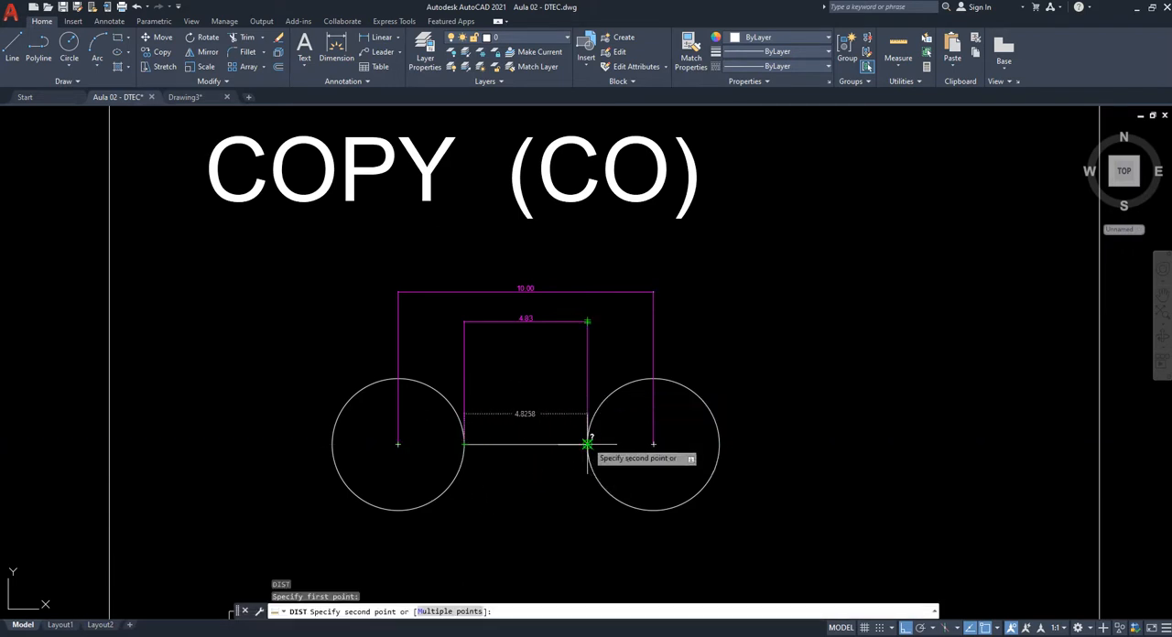
key("Escape")
- Measure the centre-to-centre distance of the two circles with the DIST (DI) command, and end it
type("di")
key("Return")
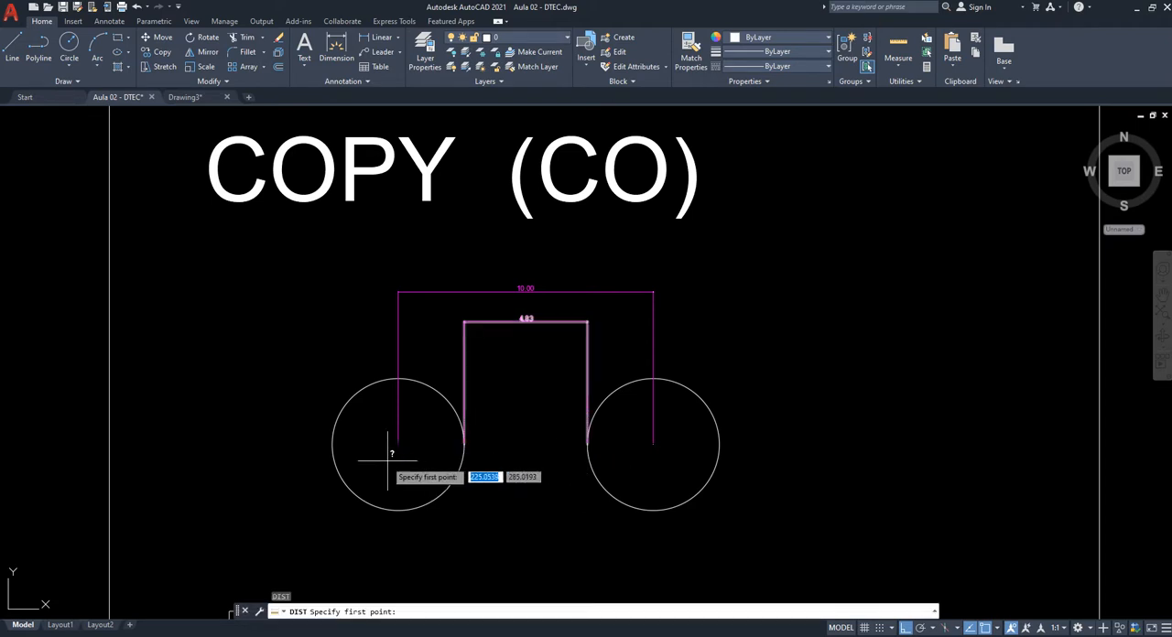
left_click(398, 444)
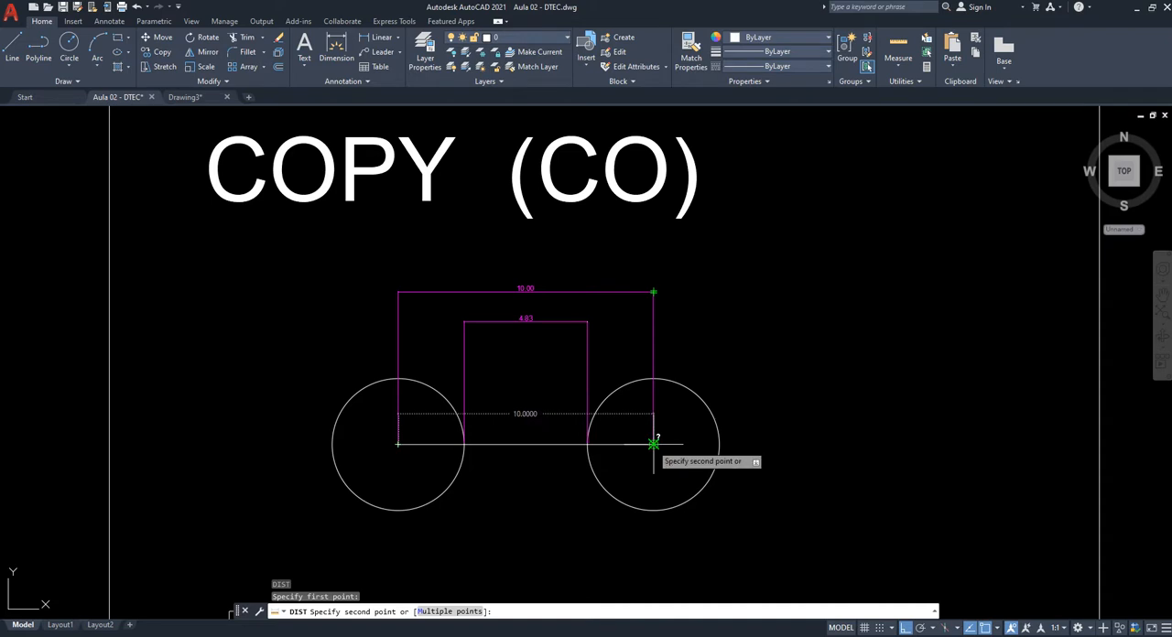
key("Escape")
- Copy the rectangle in the COPY (CO) cell to the clipboard and paste it freehand to the right of the original
scroll(604, 403, "down", 5)
scroll(564, 446, "up", 3)
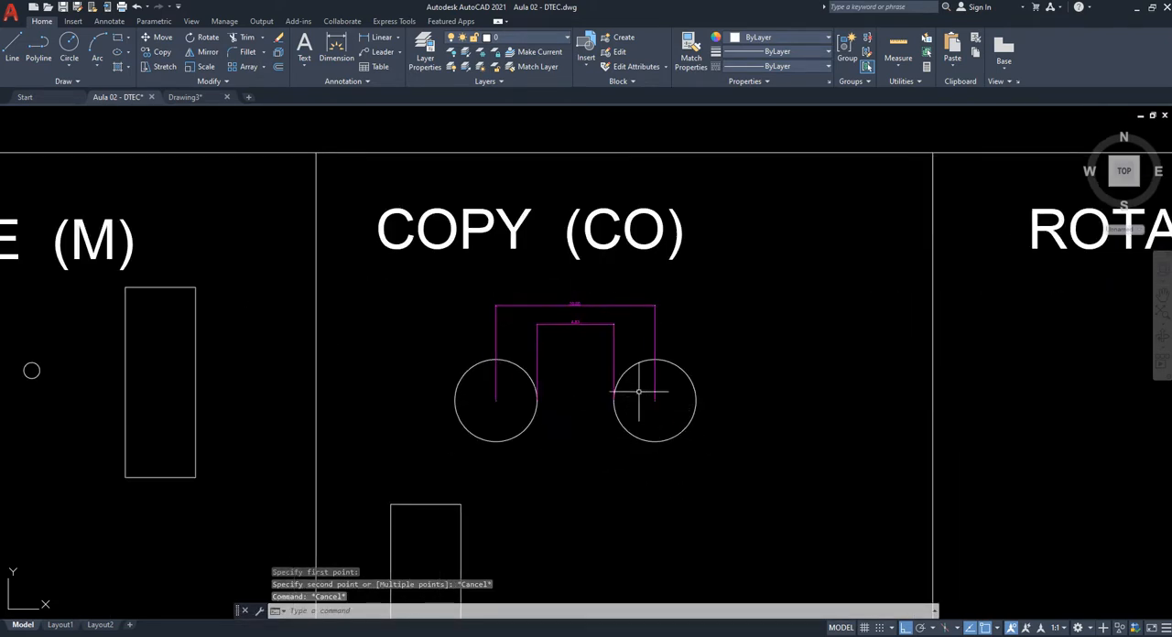
scroll(495, 119, "down", 2)
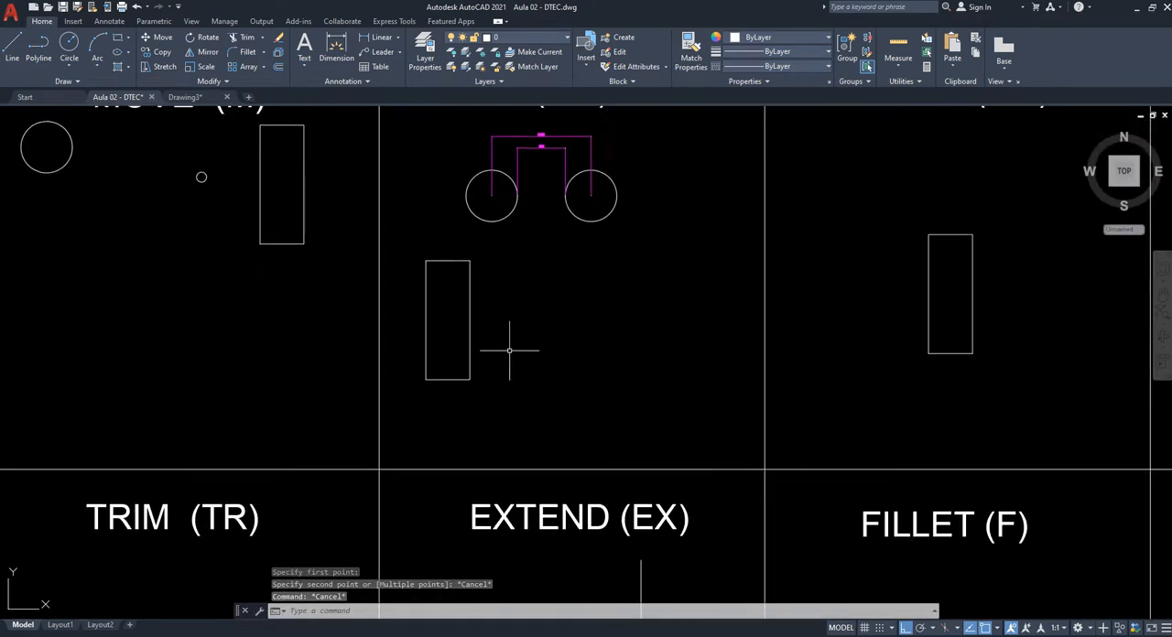
scroll(463, 332, "up", 2)
left_click(544, 387)
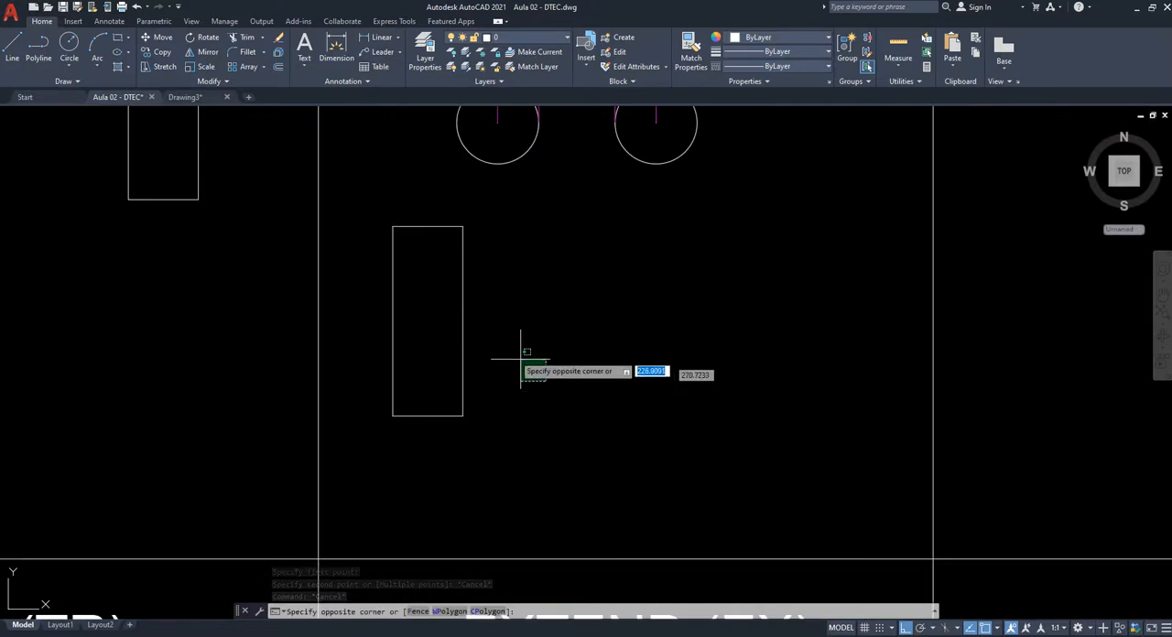
left_click(445, 318)
middle_click_drag(489, 361, 490, 338)
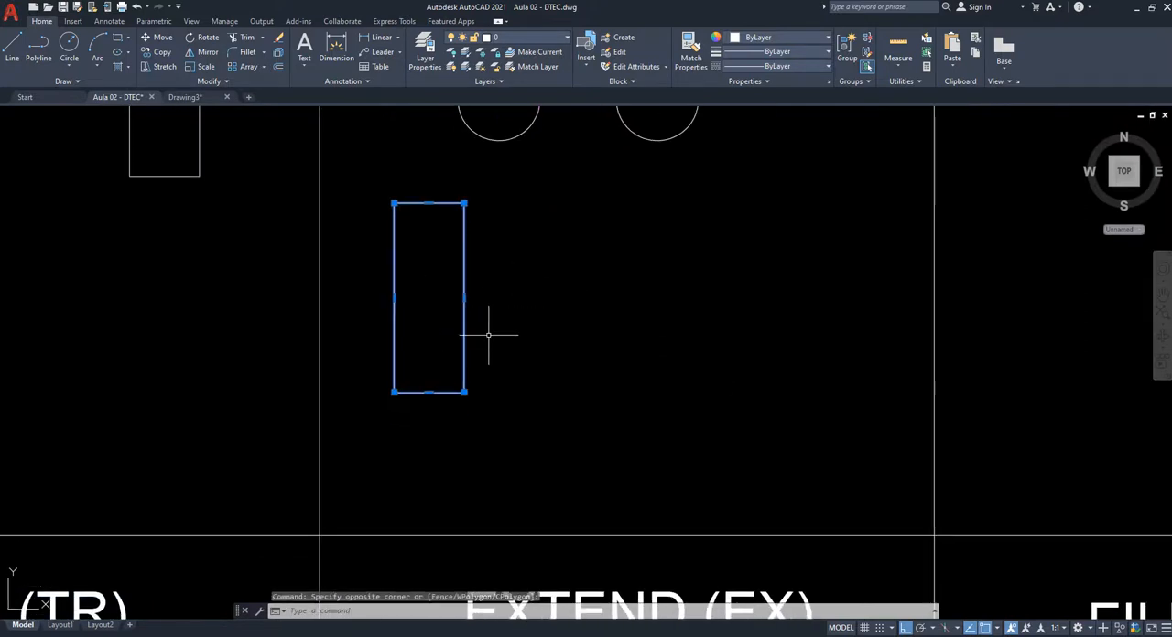
key("ctrl+c")
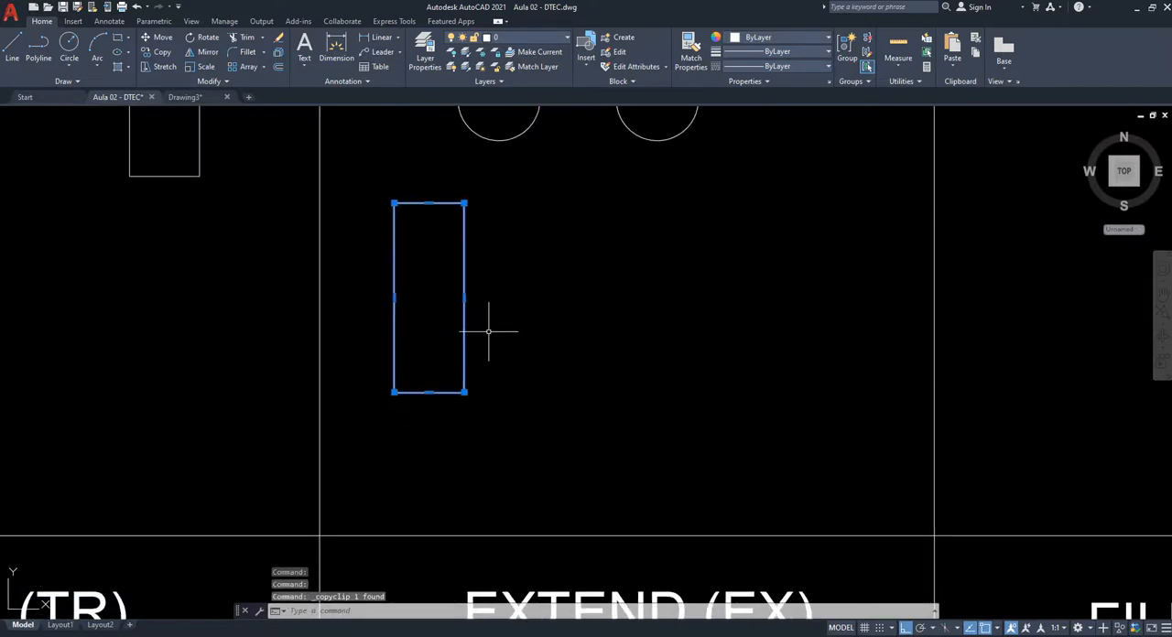
key("ctrl+v")
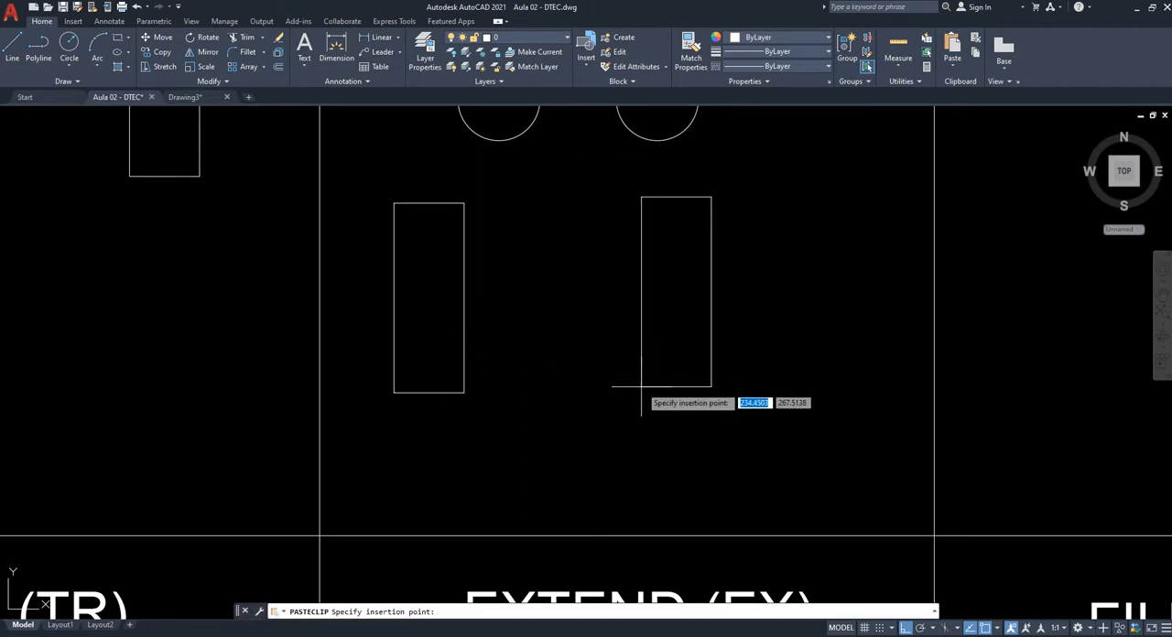
middle_click_drag(599, 218, 600, 234)
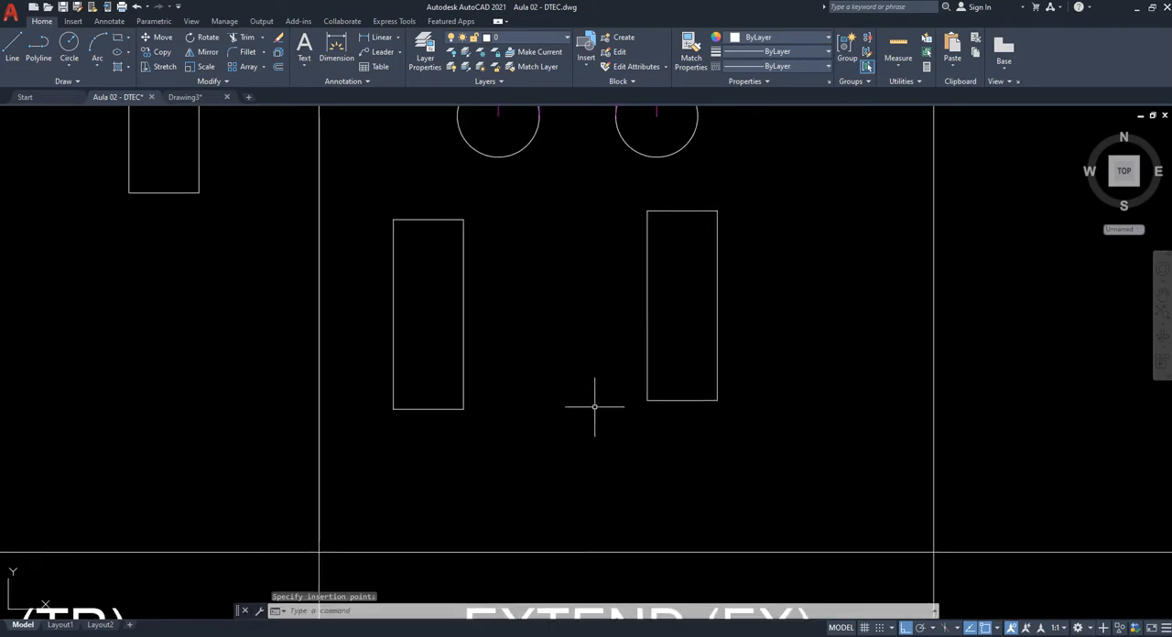
middle_click_drag(603, 313, 591, 356)
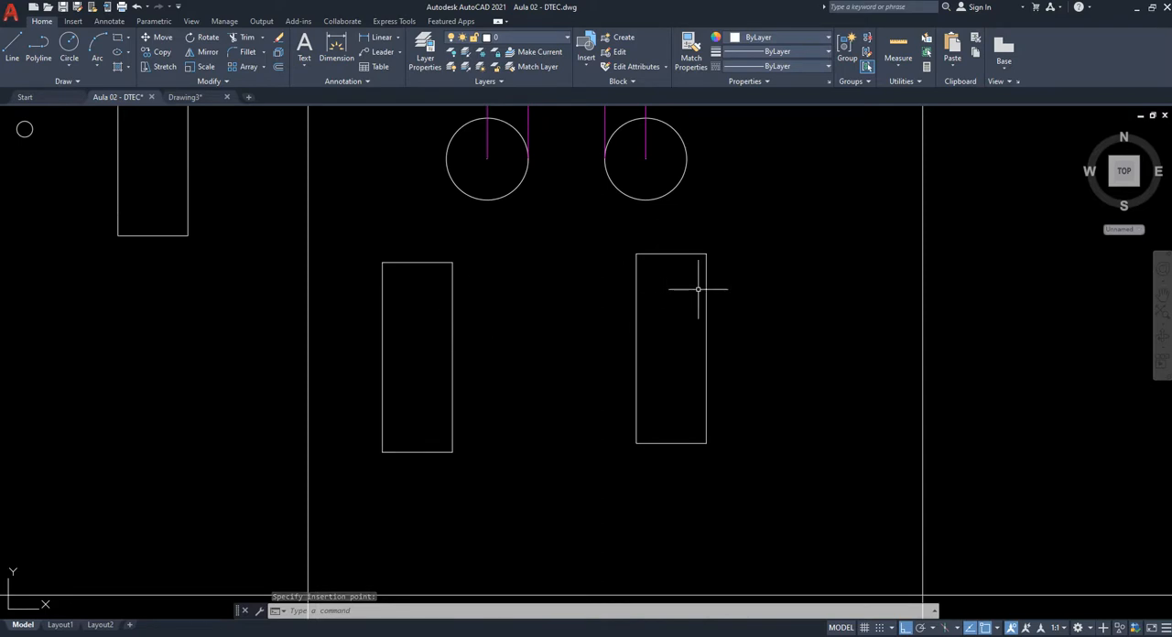
- Copy the second rectangle in the COPY (CO) cell to the clipboard and paste it freehand to its lower right
middle_click_drag(597, 309, 589, 446)
scroll(596, 253, "up", 5)
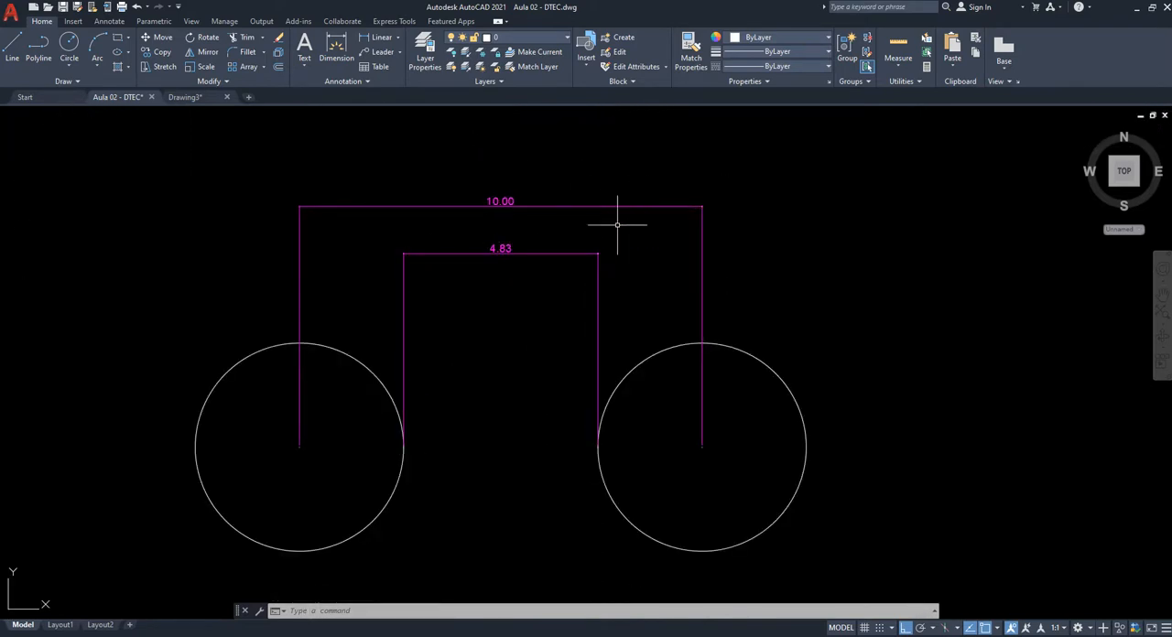
scroll(602, 262, "down", 3)
scroll(497, 476, "down", 2)
scroll(505, 283, "up", 6)
left_click(762, 283)
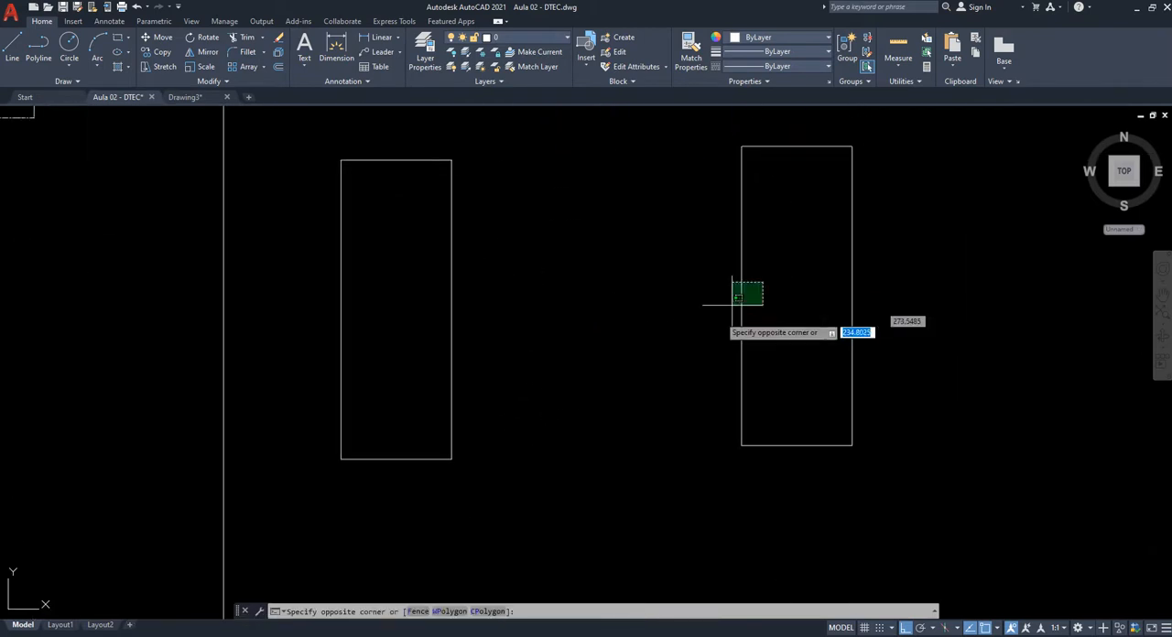
left_click(733, 302)
middle_click_drag(665, 360, 629, 271)
key("ctrl+c")
key("ctrl+v")
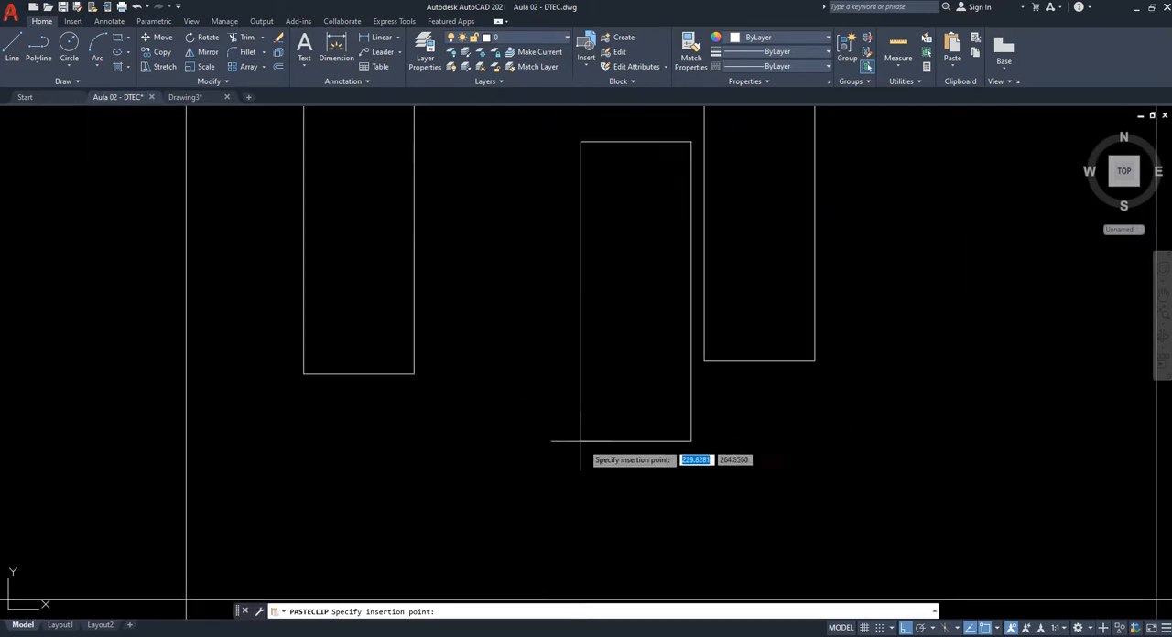
scroll(581, 439, "down", 2)
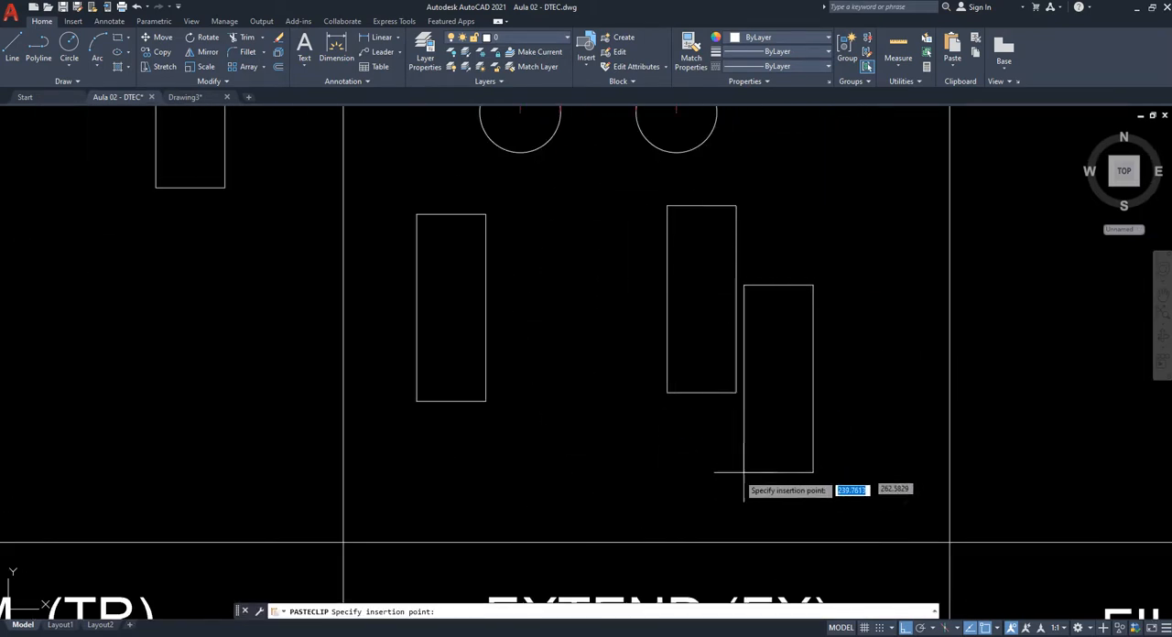
left_click(792, 460)
mouse_move(804, 450)
middle_mouse_down()
mouse_move(745, 428)
mouse_move(695, 439)
middle_mouse_up()
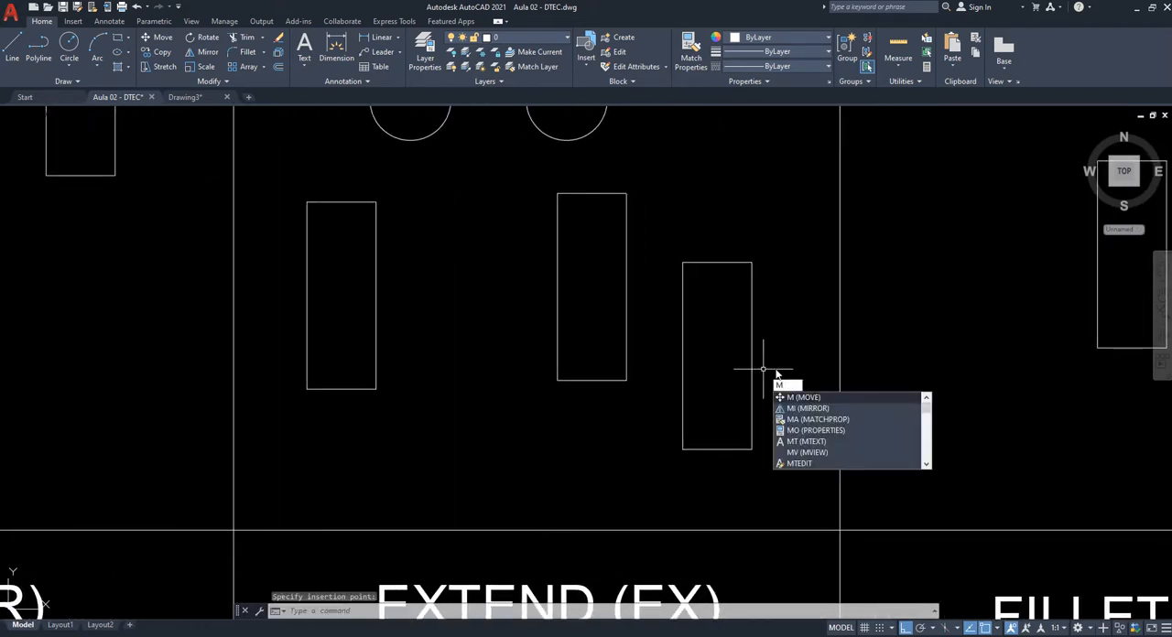
key("Return")
left_click(790, 429)
left_click(721, 325)
key("Return")
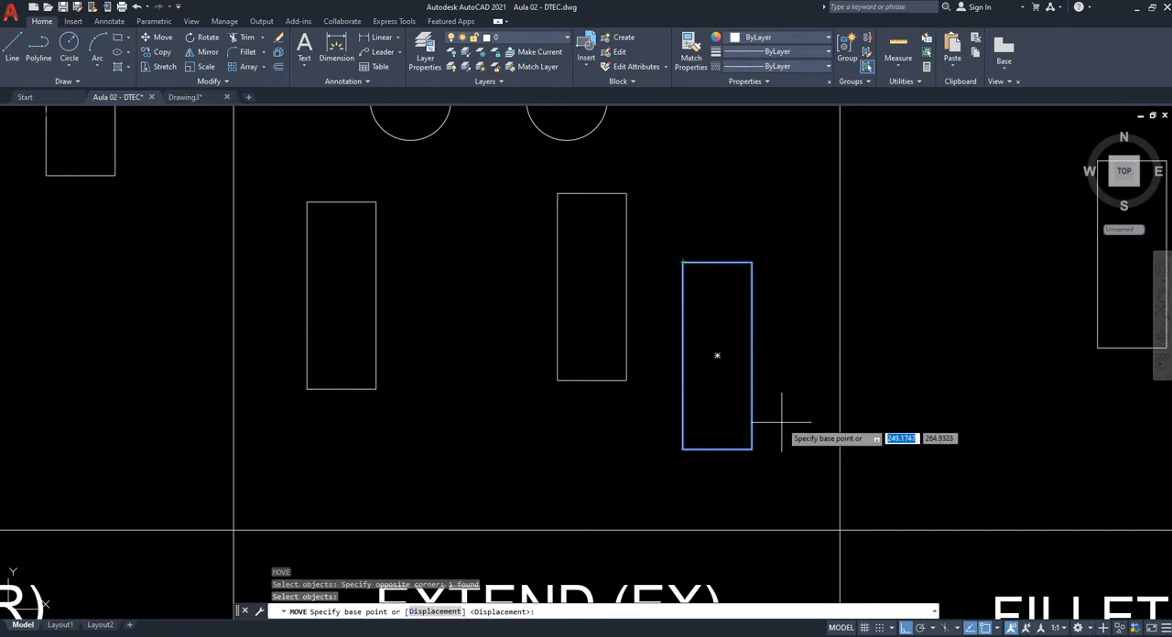
key("Escape")
- Move the newly pasted rectangle by its upper-left corner, with Ortho off, onto the upper-right corner of the second rectangle
type("m")
key("Return")
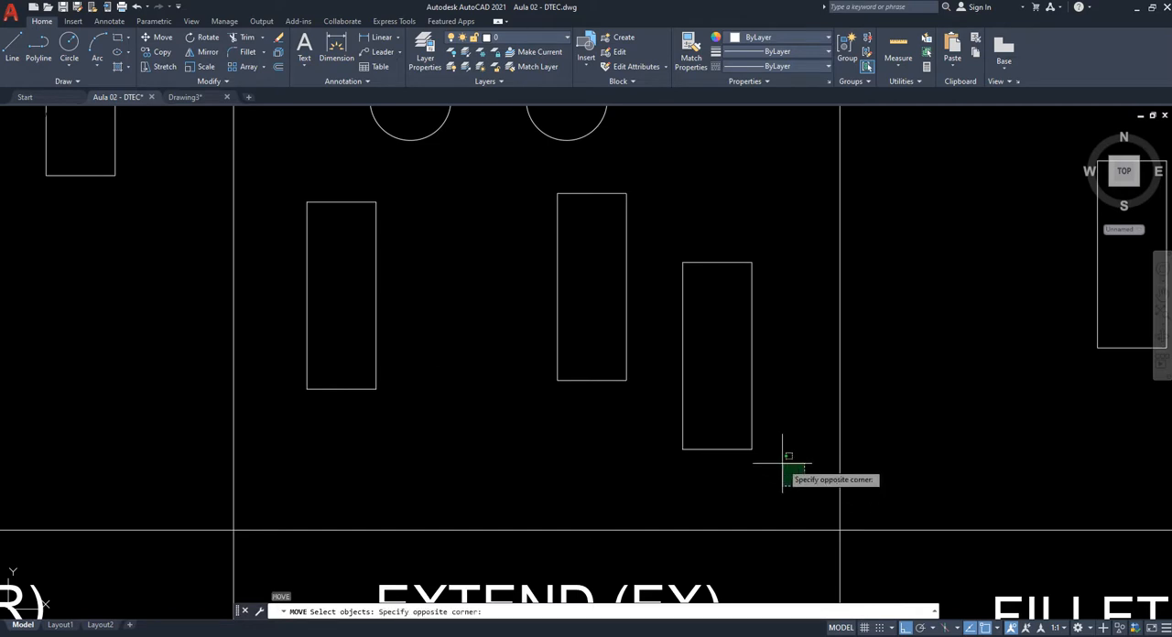
left_click(806, 484)
left_click(691, 219)
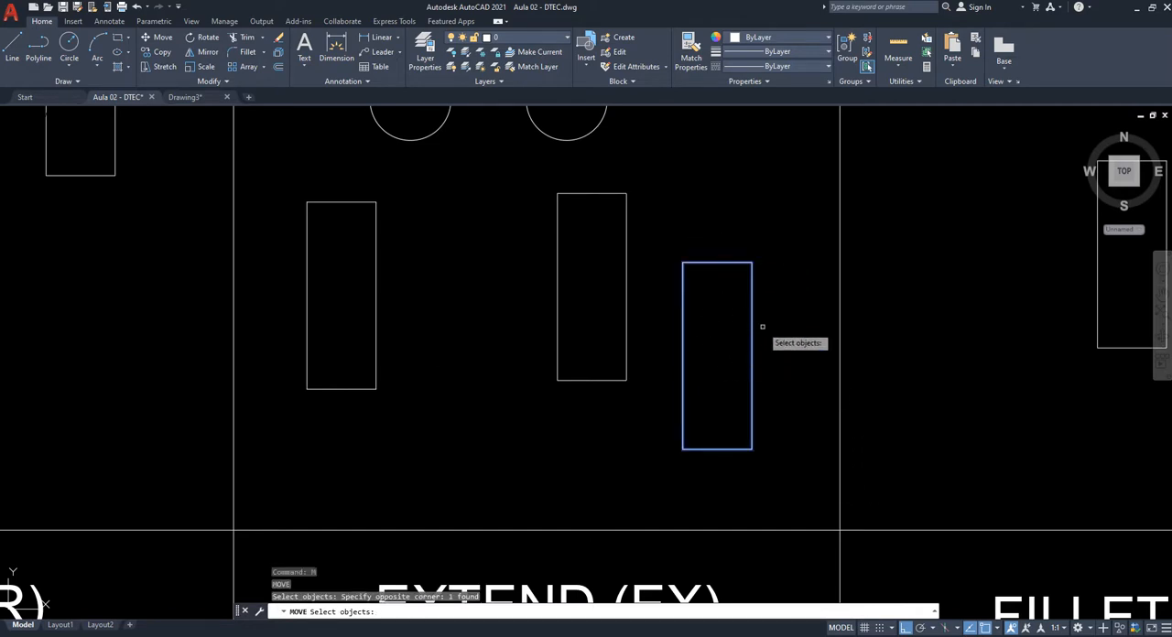
key("Return")
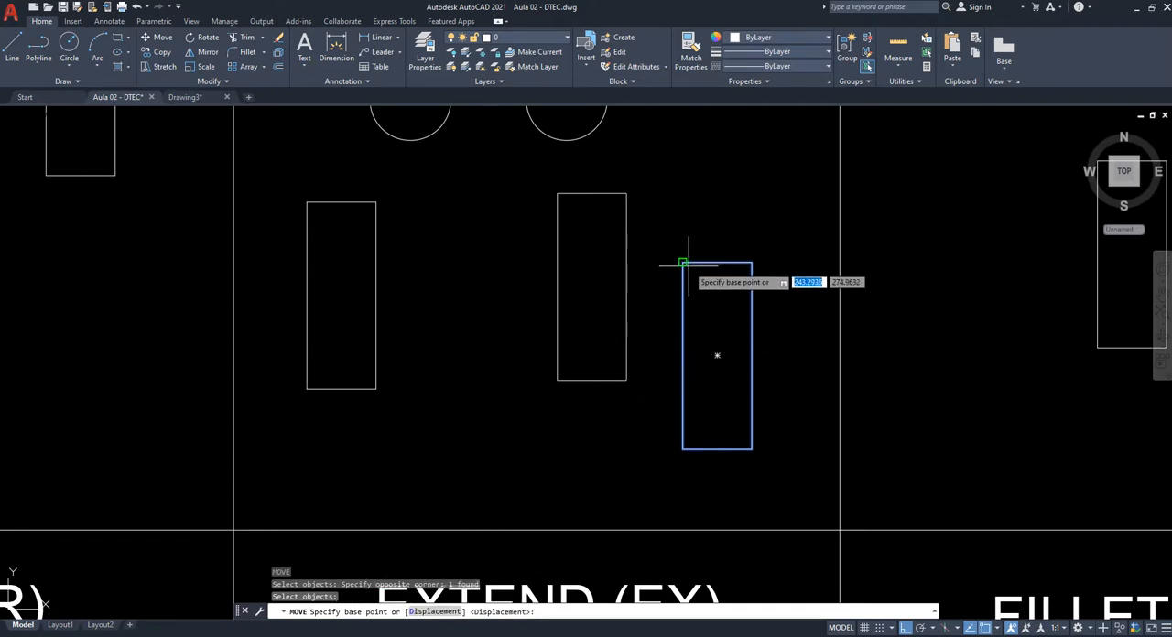
scroll(682, 263, "up", 8)
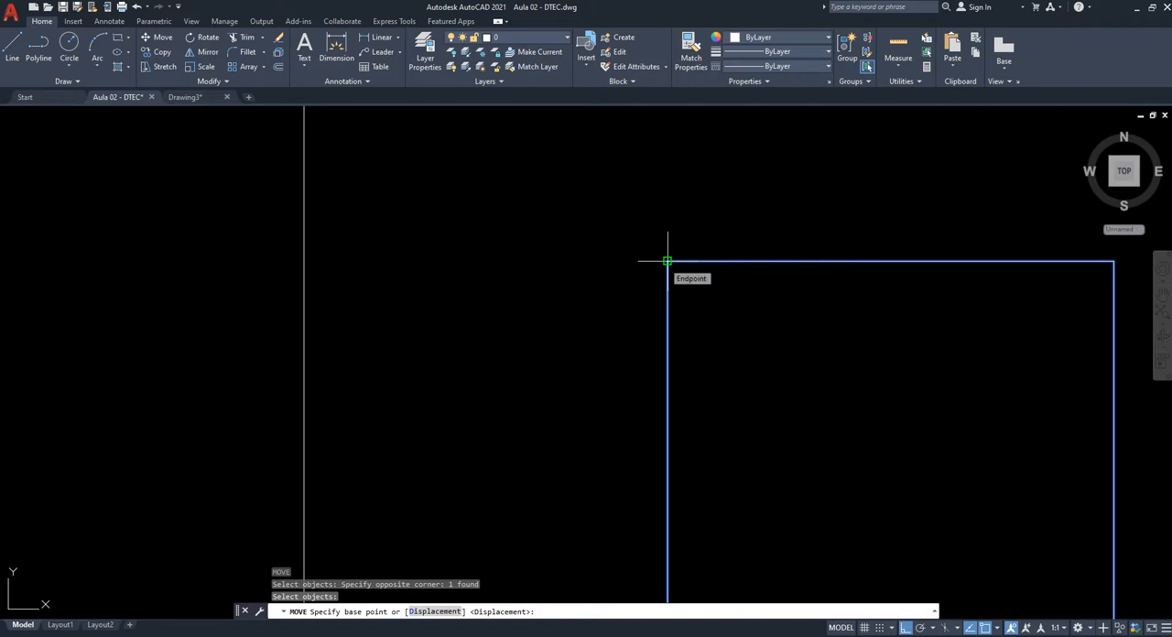
scroll(628, 339, "down", 10)
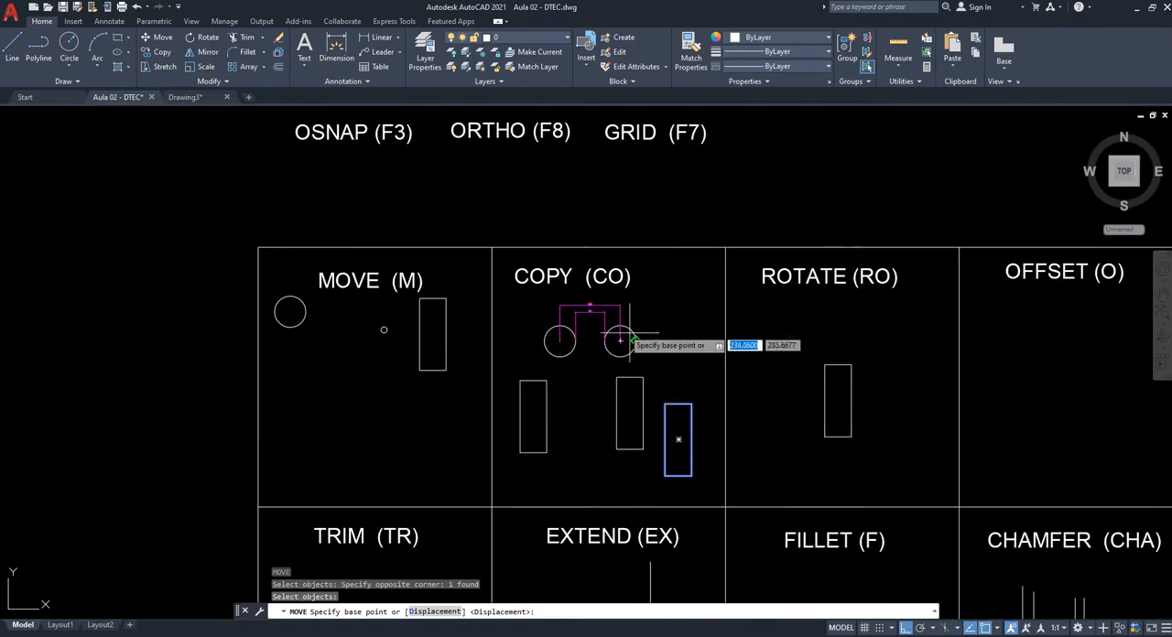
scroll(470, 279, "up", 6)
scroll(444, 206, "down", 5)
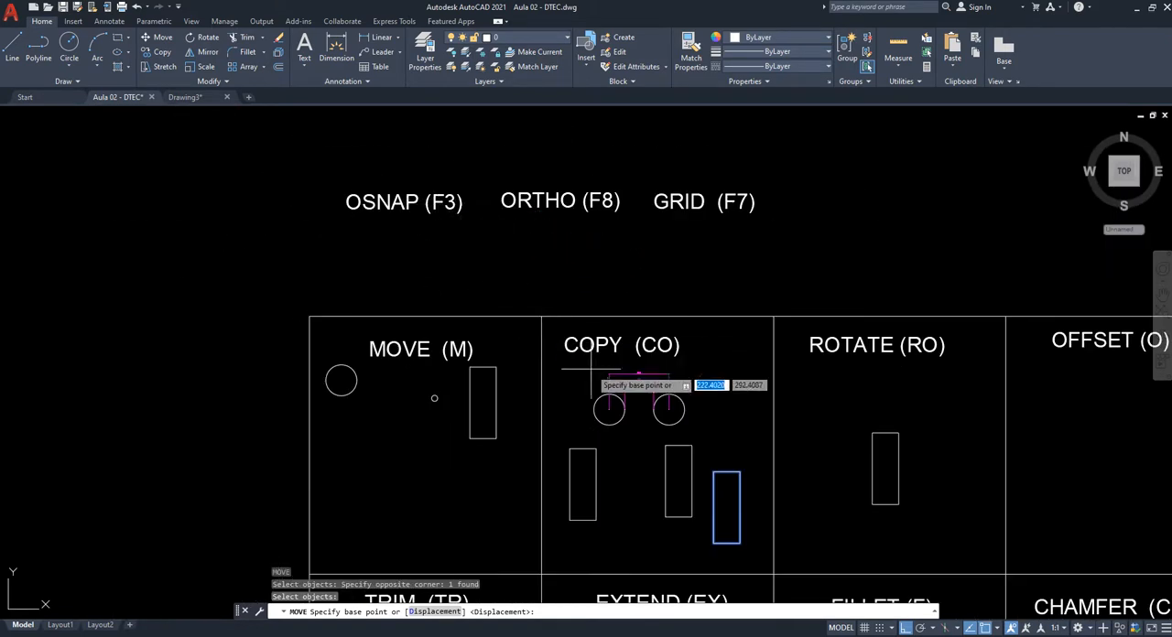
scroll(701, 486, "up", 5)
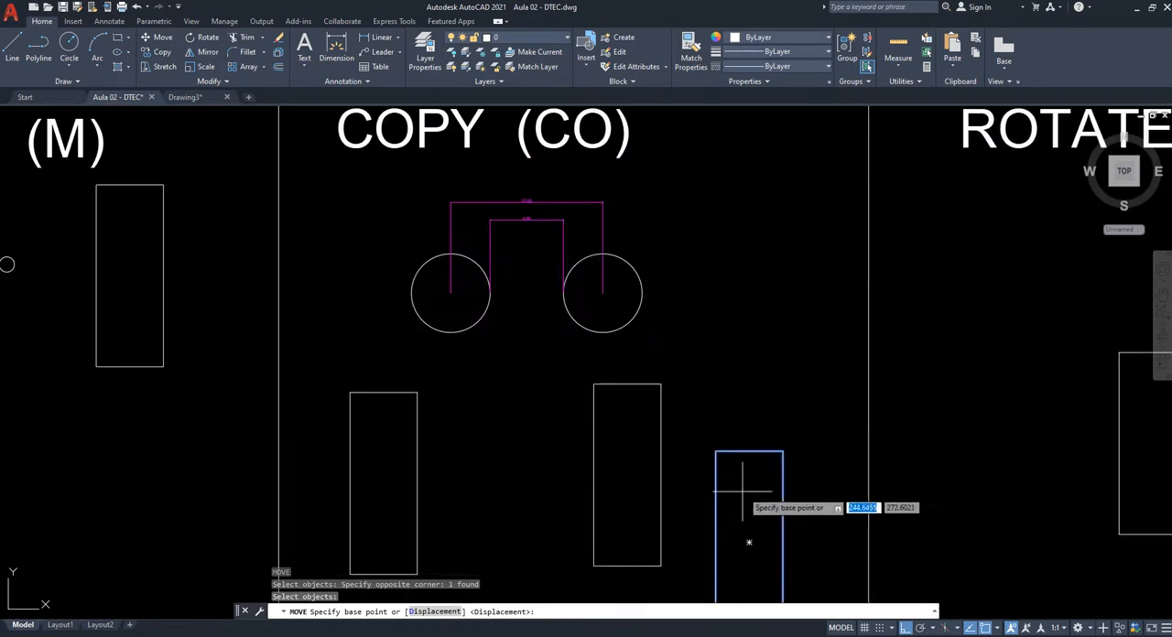
left_click(716, 451)
scroll(719, 439, "up", 8)
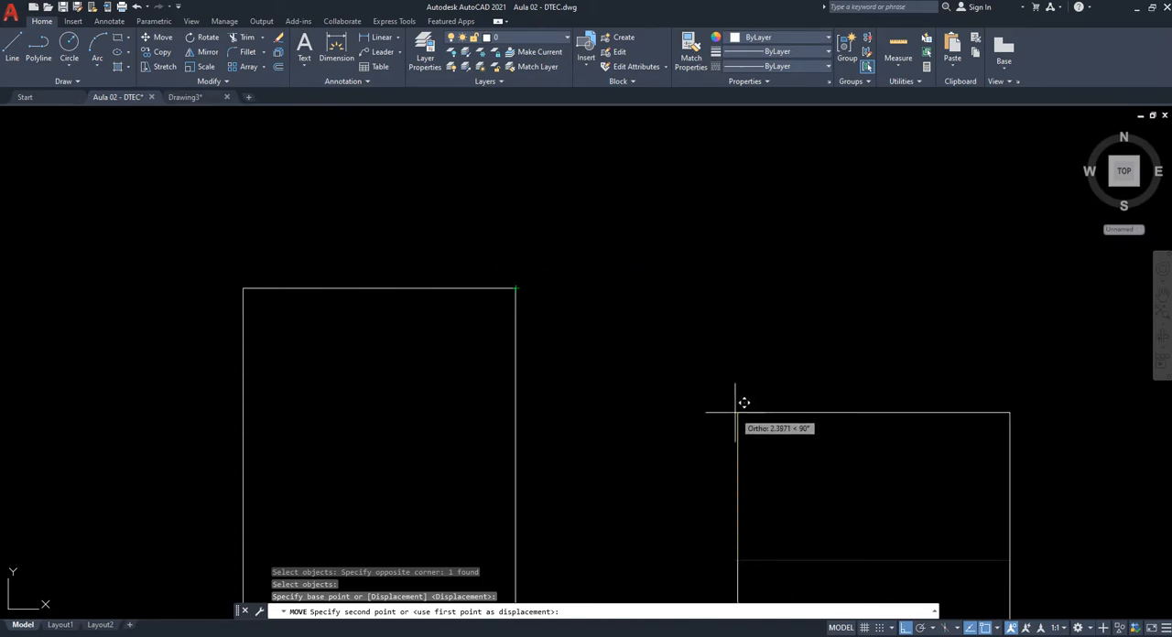
key("F8")
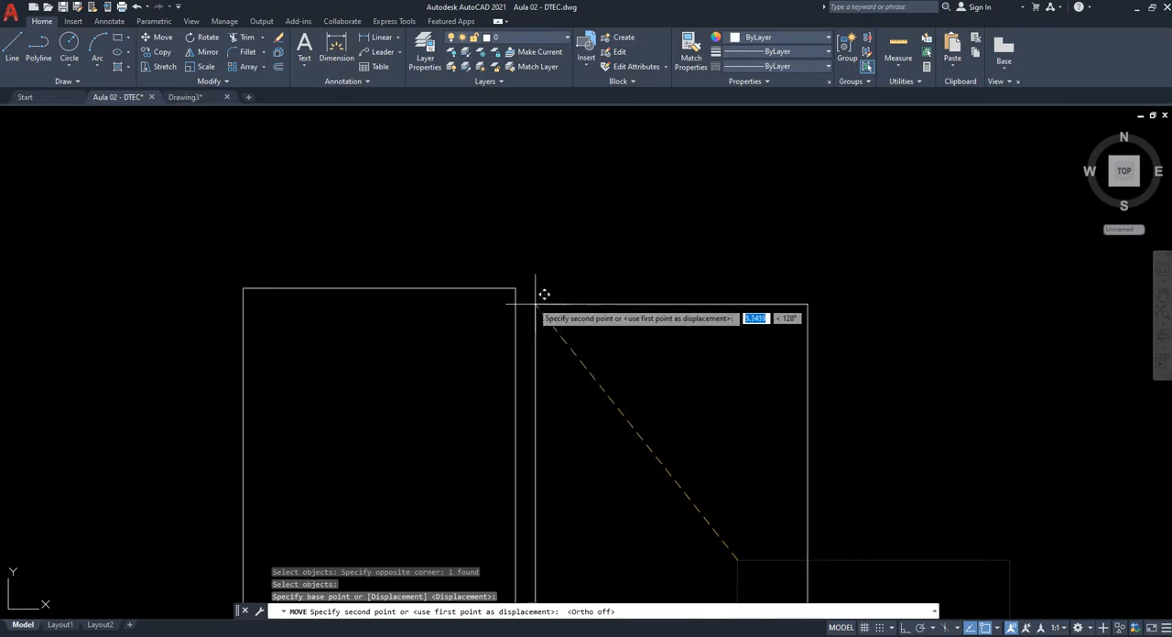
key("Escape")
- Move the third rectangle 5 units horizontally to the right from a free base point, with Ortho on
scroll(709, 341, "down", 2)
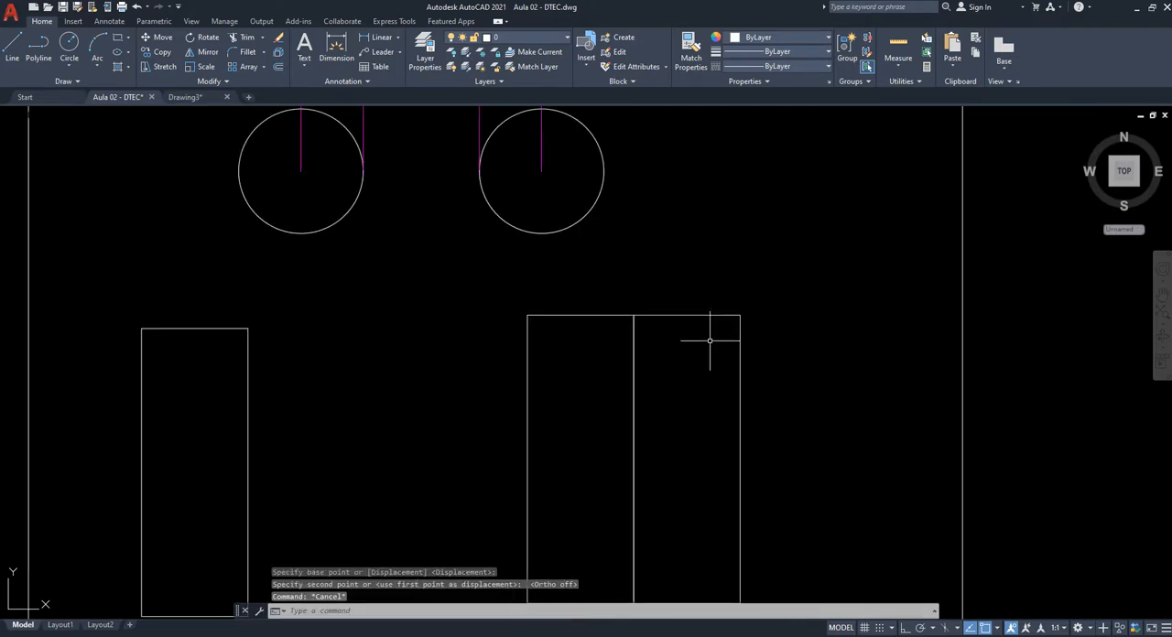
middle_click_drag(793, 484, 710, 393)
middle_click_drag(557, 333, 560, 361)
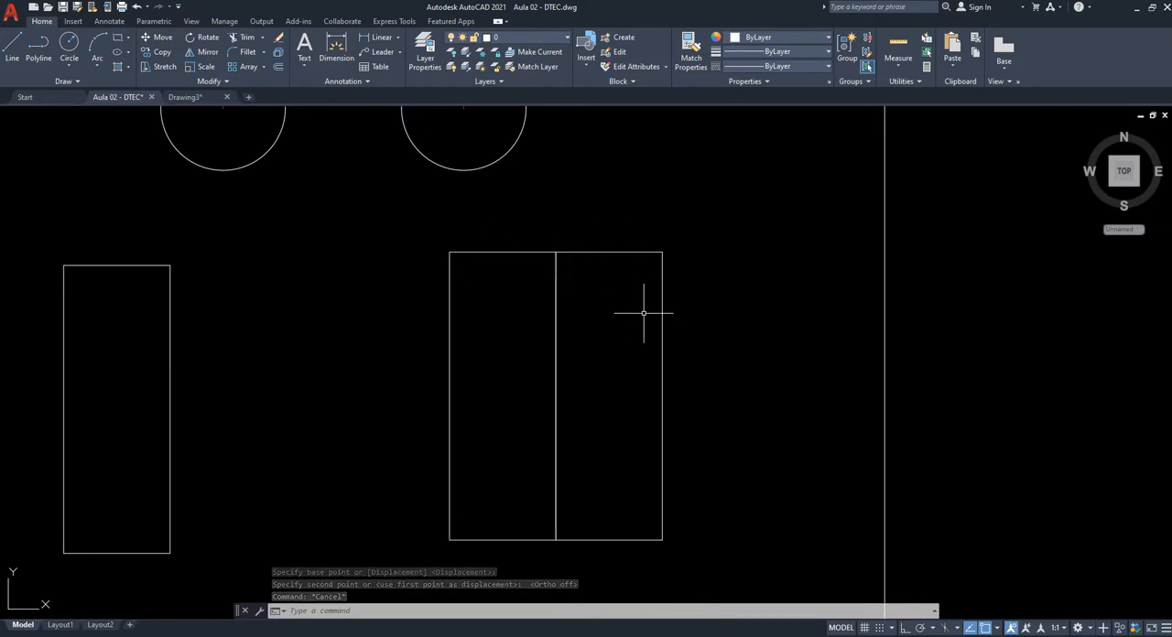
type("m")
key("Return")
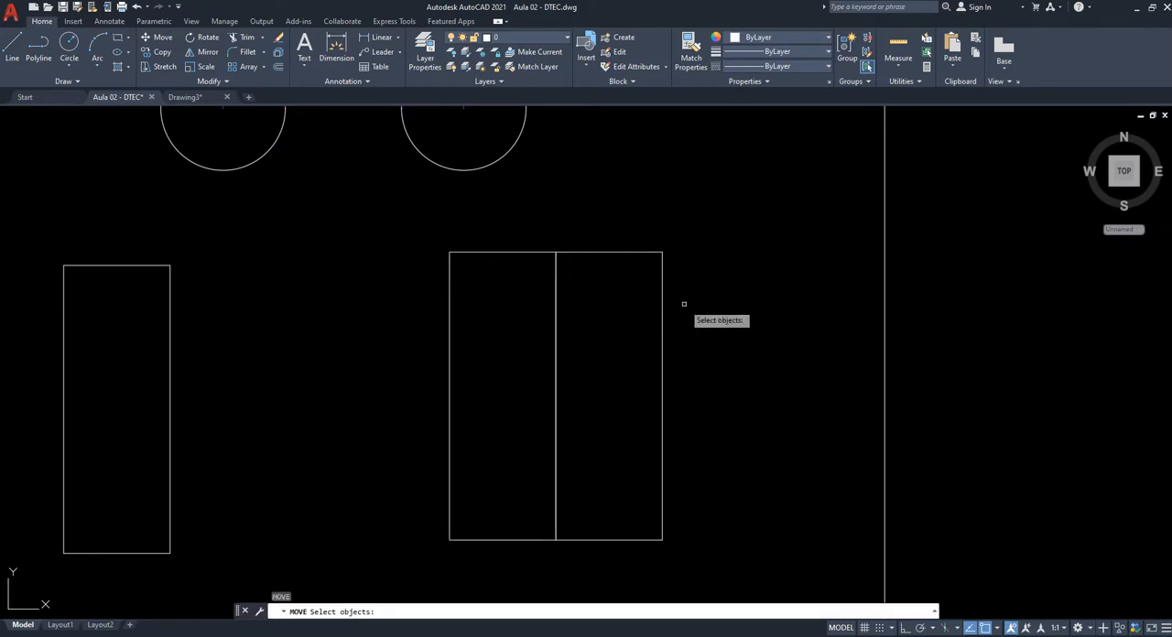
left_click(752, 516)
left_click(623, 330)
middle_click_drag(661, 210, 626, 336)
key("Return")
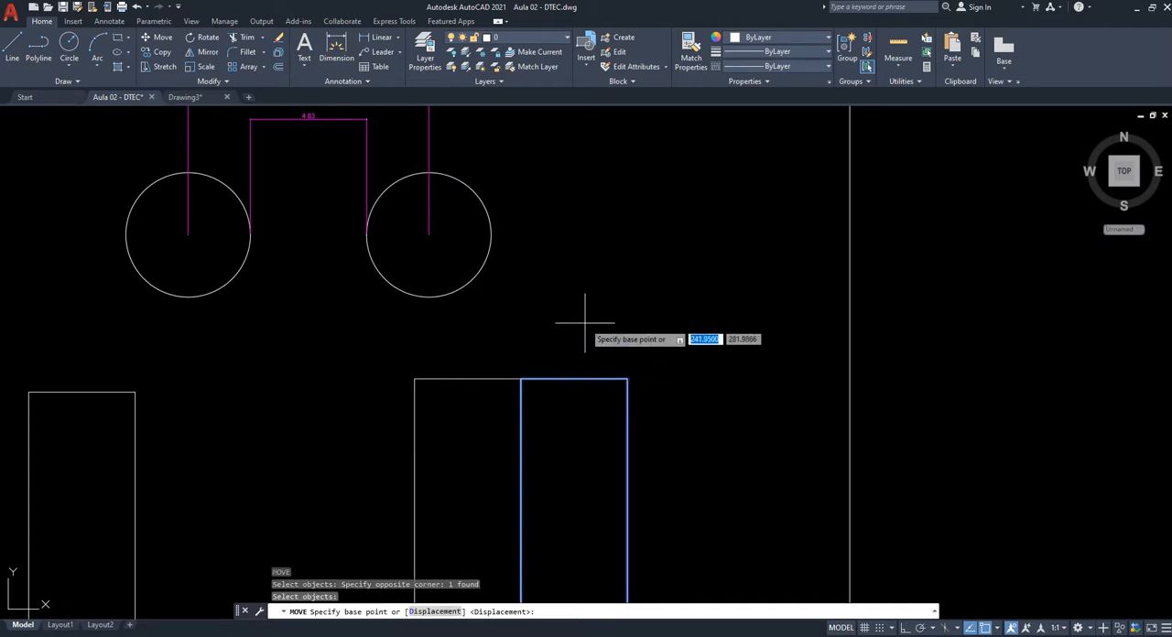
left_click(521, 325)
key("F8")
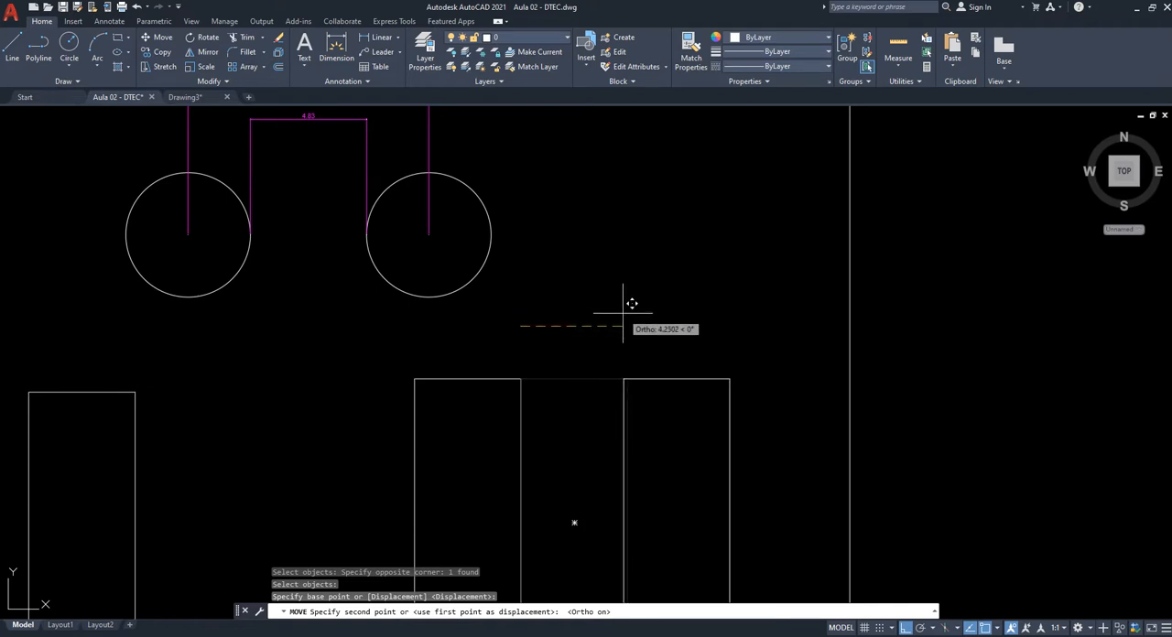
type("5")
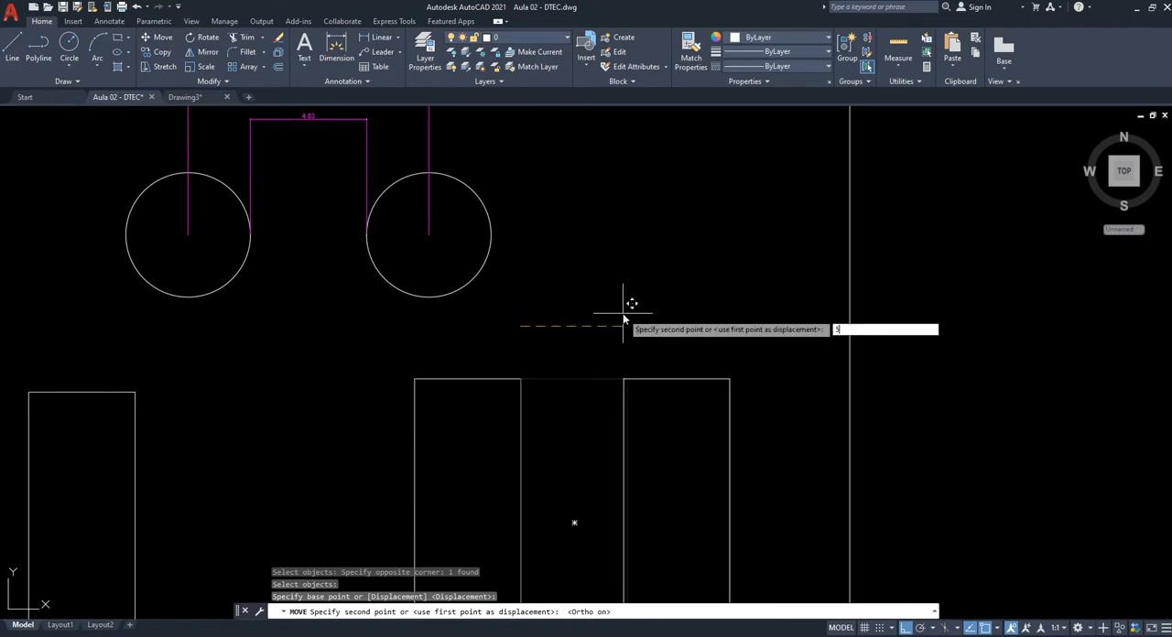
key("Return")
key("Escape")
key("Escape")
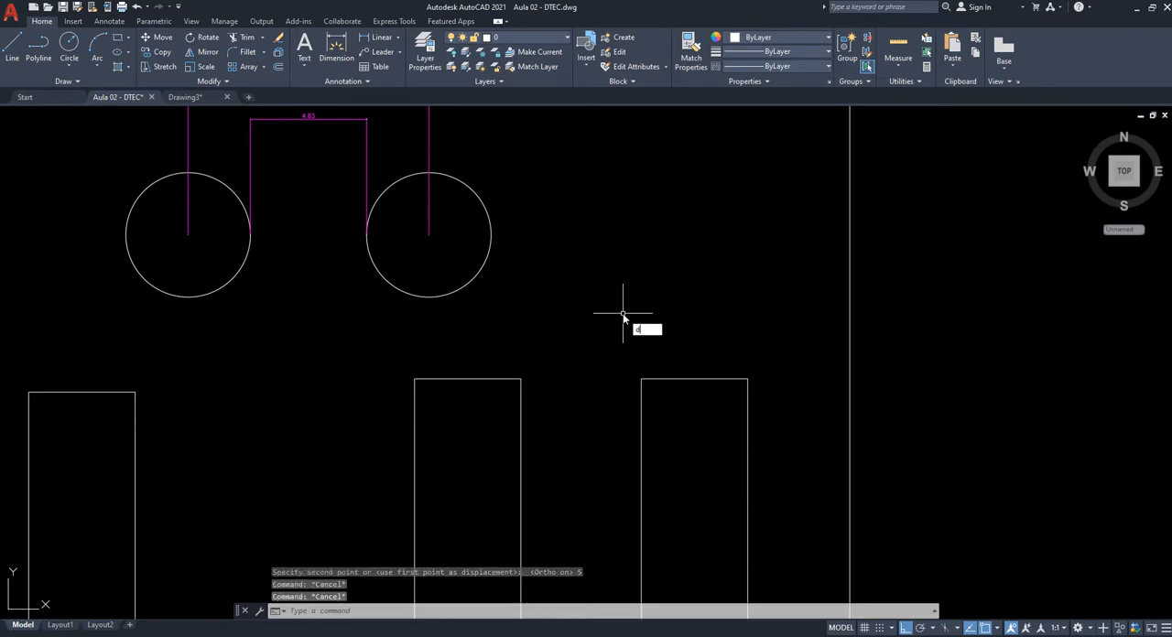
- Add a linear dimension (DLI) between the facing upper corners of the second and third rectangles, placed above them
type("li")
key("Return")
left_click(521, 378)
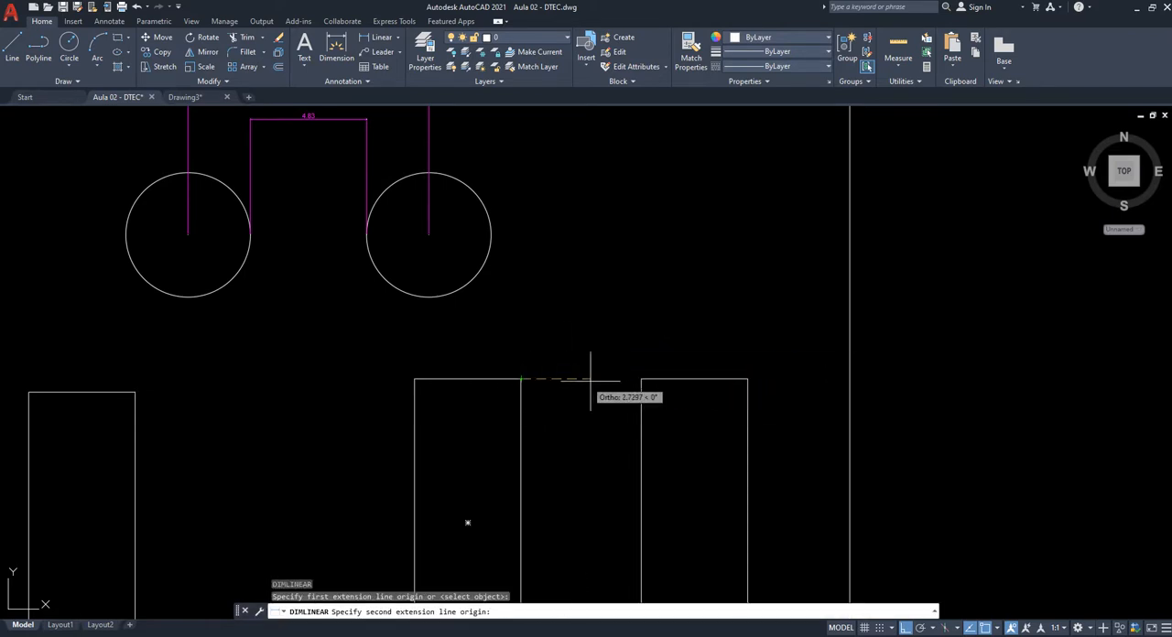
left_click(641, 379)
left_click(641, 334)
scroll(561, 362, "up", 4)
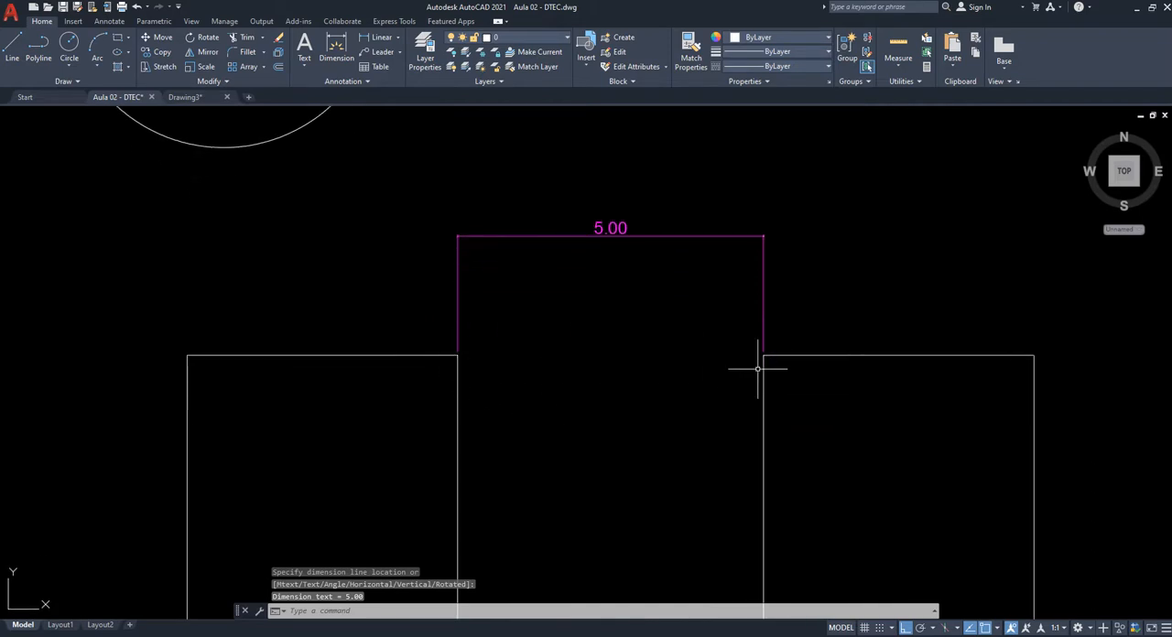
- Review the MOVE (M) and COPY (CO) cells and the dimension between the two adjacent rectangles
scroll(752, 367, "down", 6)
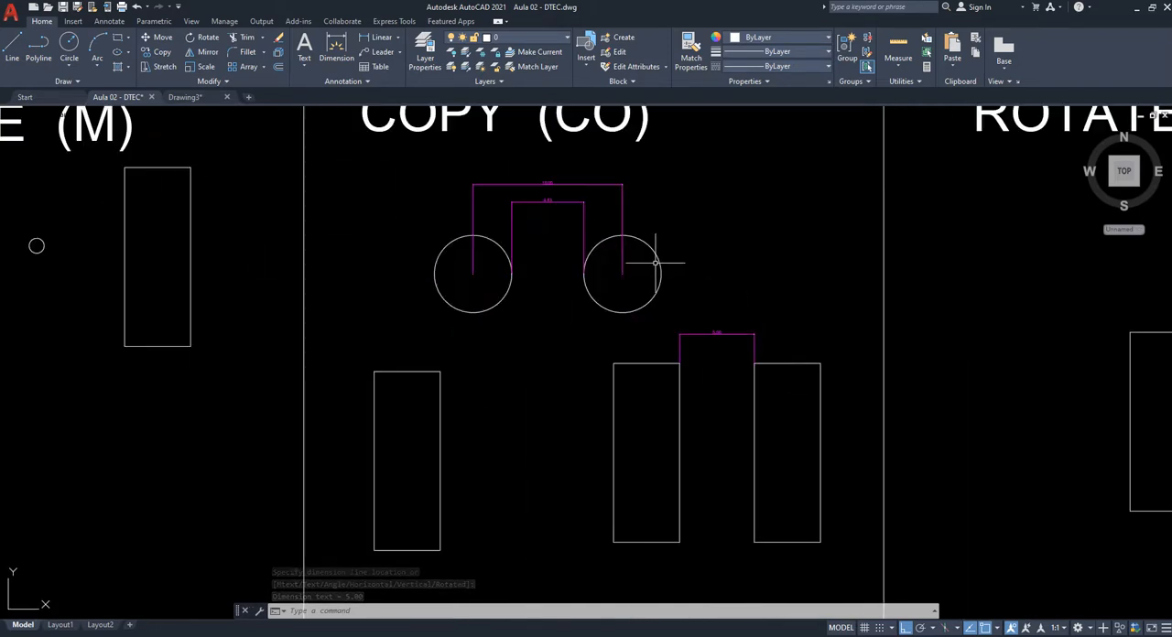
middle_click_drag(655, 277, 797, 408)
middle_click_drag(143, 285, 261, 267)
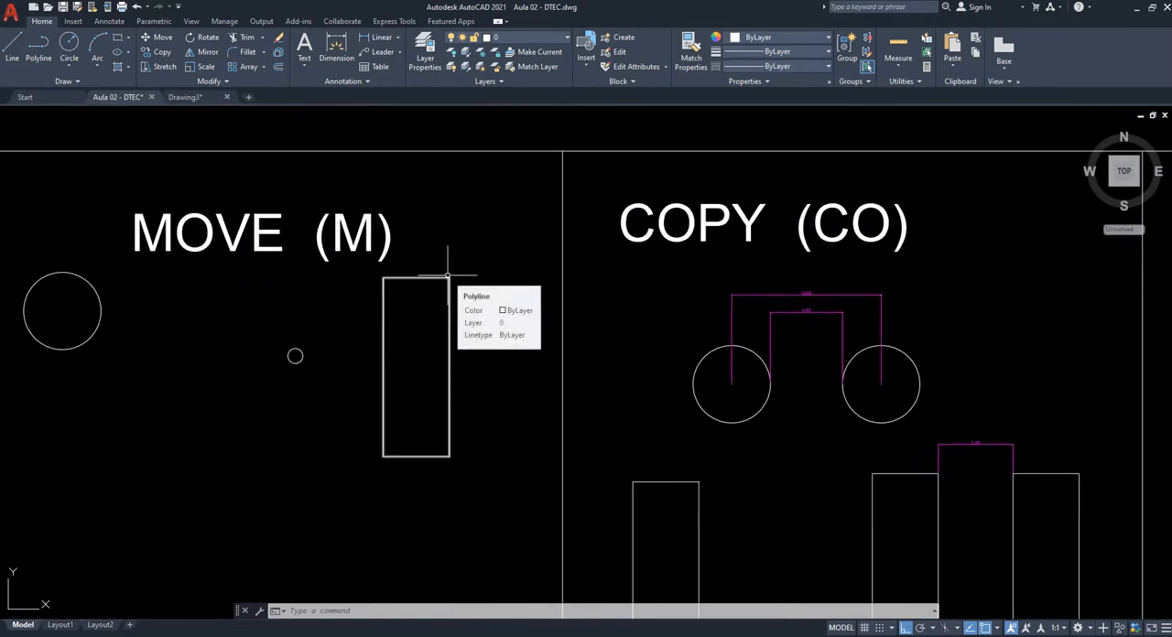
scroll(648, 311, "down", 2)
middle_click_drag(842, 442, 714, 394)
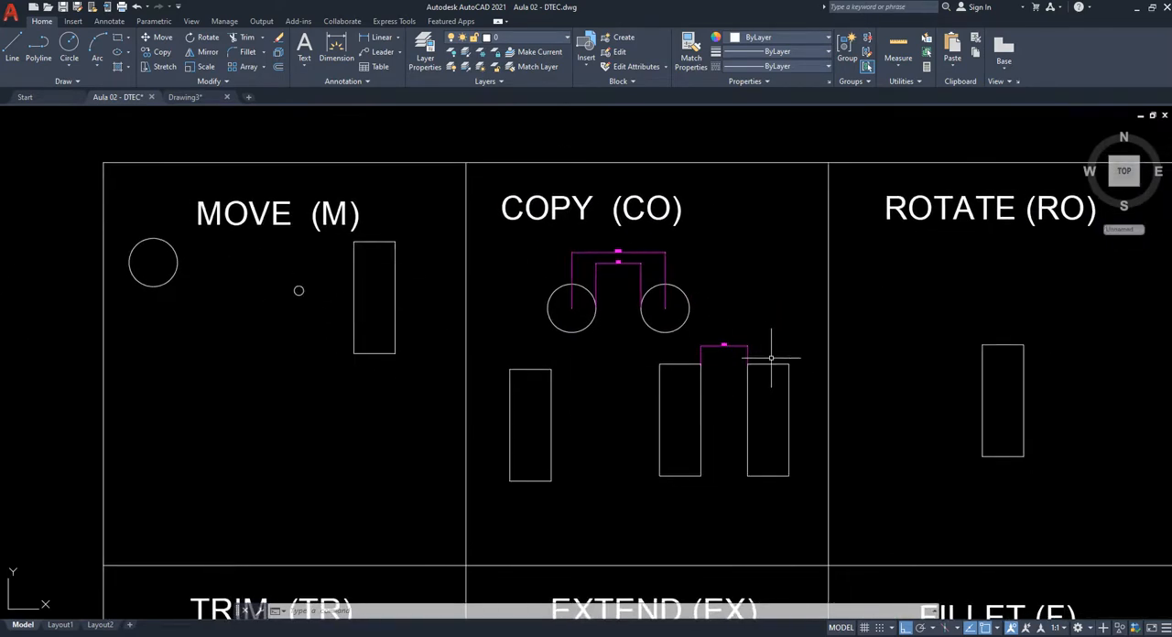
middle_click_drag(771, 357, 638, 371)
scroll(630, 414, "up", 6)
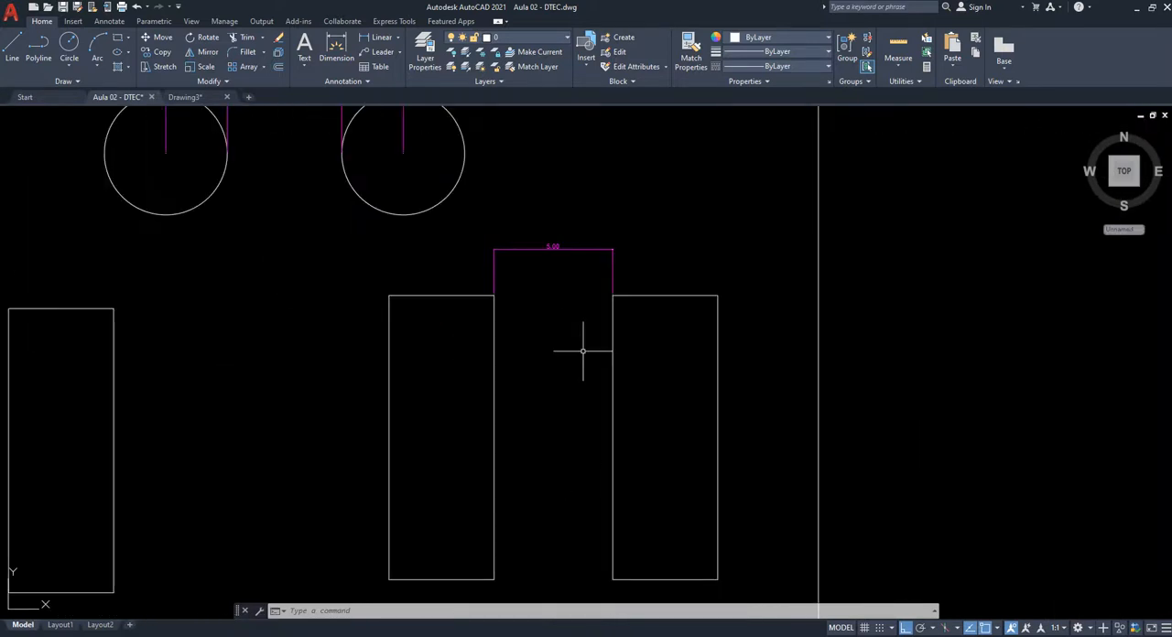
scroll(682, 334, "up", 2)
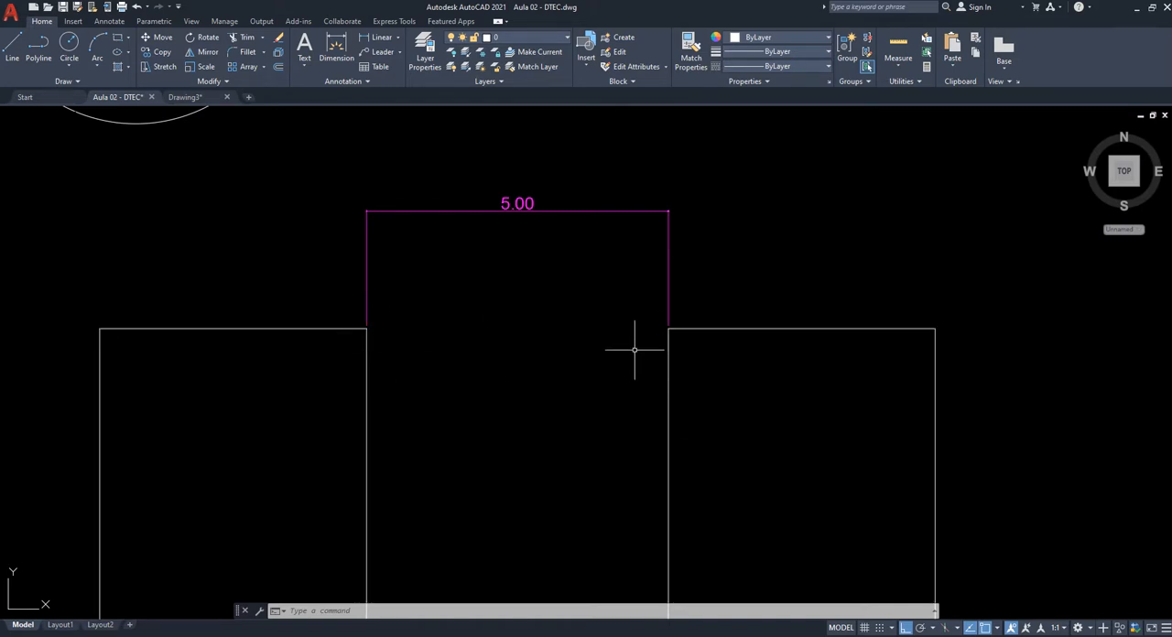
scroll(634, 349, "down", 8)
- Examine the ROTATE (RO) cell and the upright rectangle inside it
middle_click_drag(805, 414, 588, 403)
middle_click_drag(813, 369, 681, 407)
scroll(454, 150, "up", 2)
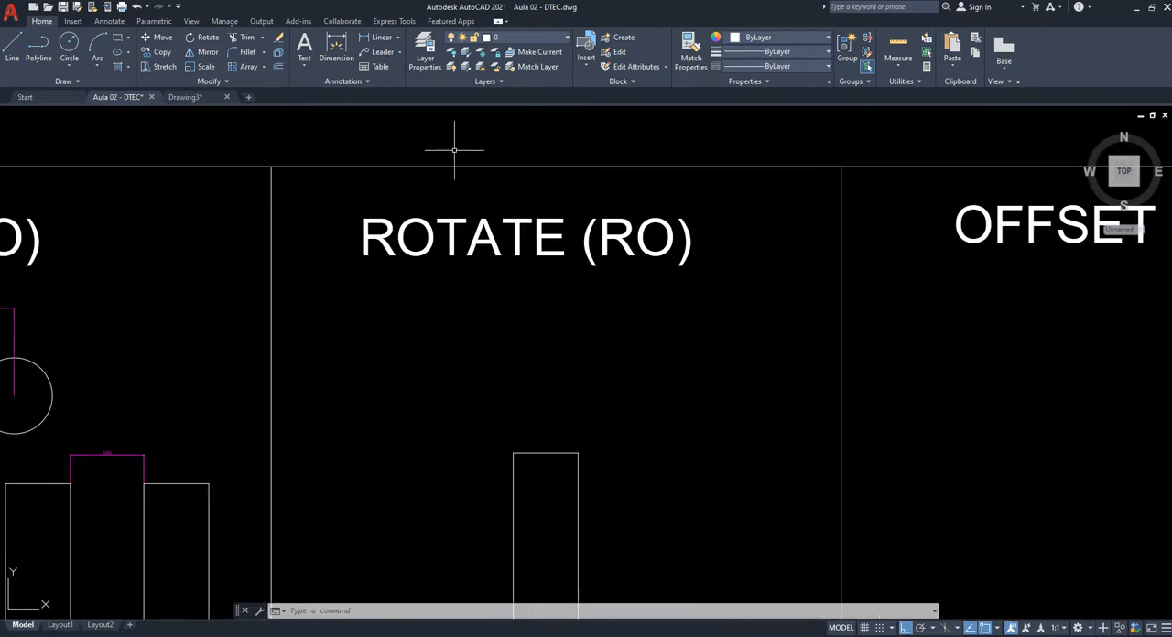
scroll(502, 206, "down", 2)
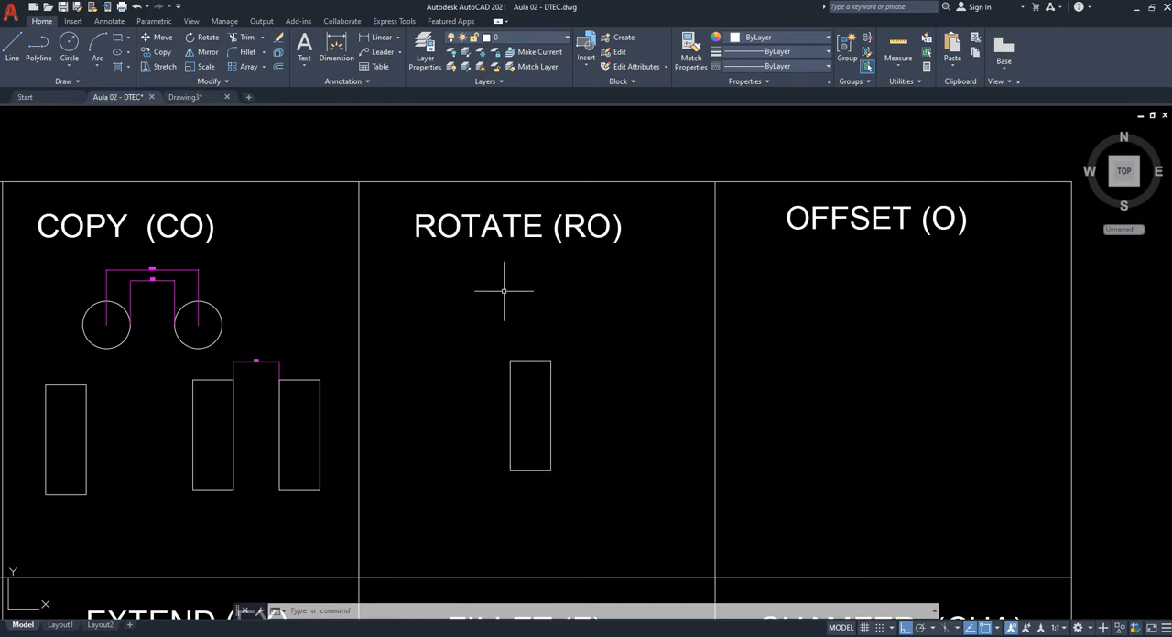
scroll(513, 421, "up", 2)
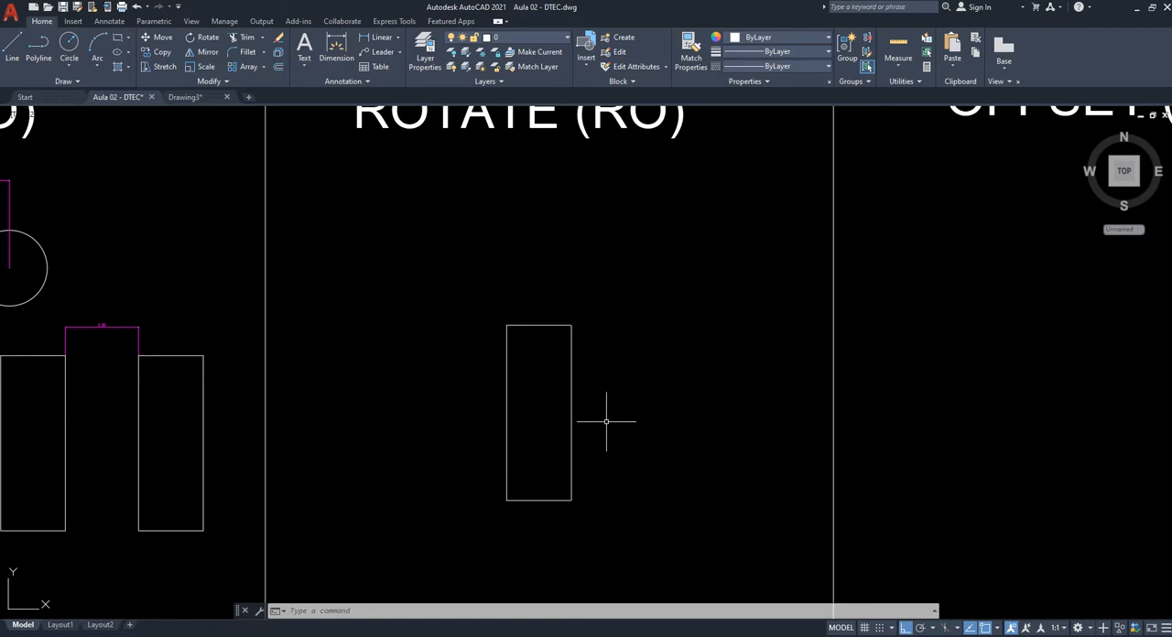
middle_click_drag(627, 406, 610, 381)
scroll(610, 380, "up", 2)
middle_click_drag(598, 236, 574, 329)
scroll(596, 274, "down", 2)
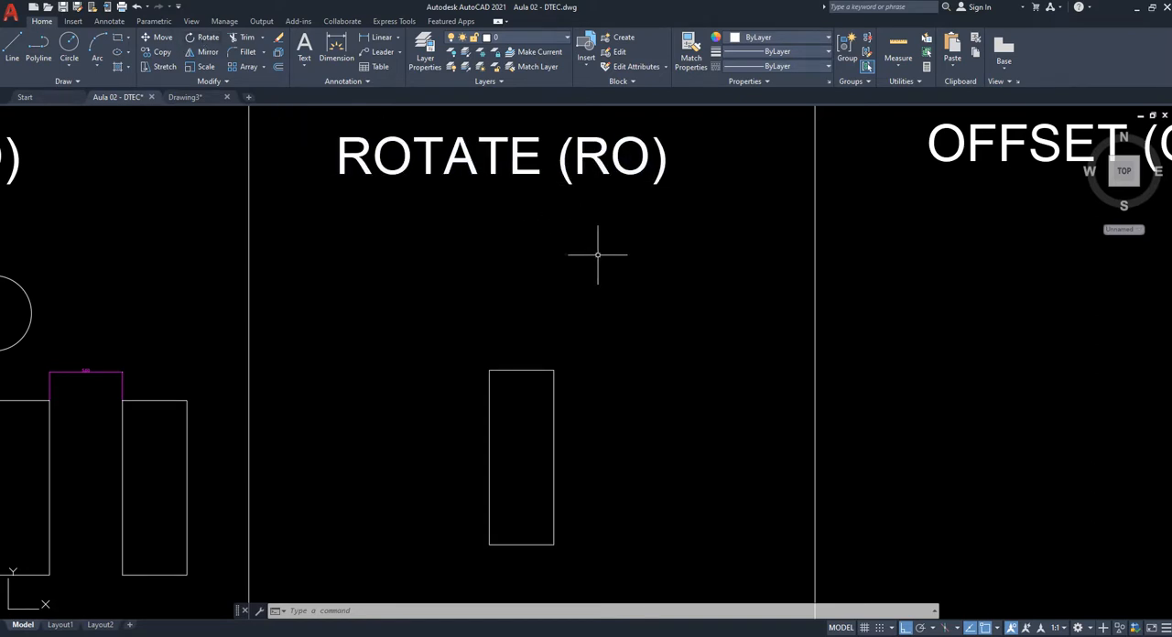
middle_click_drag(583, 316, 579, 294)
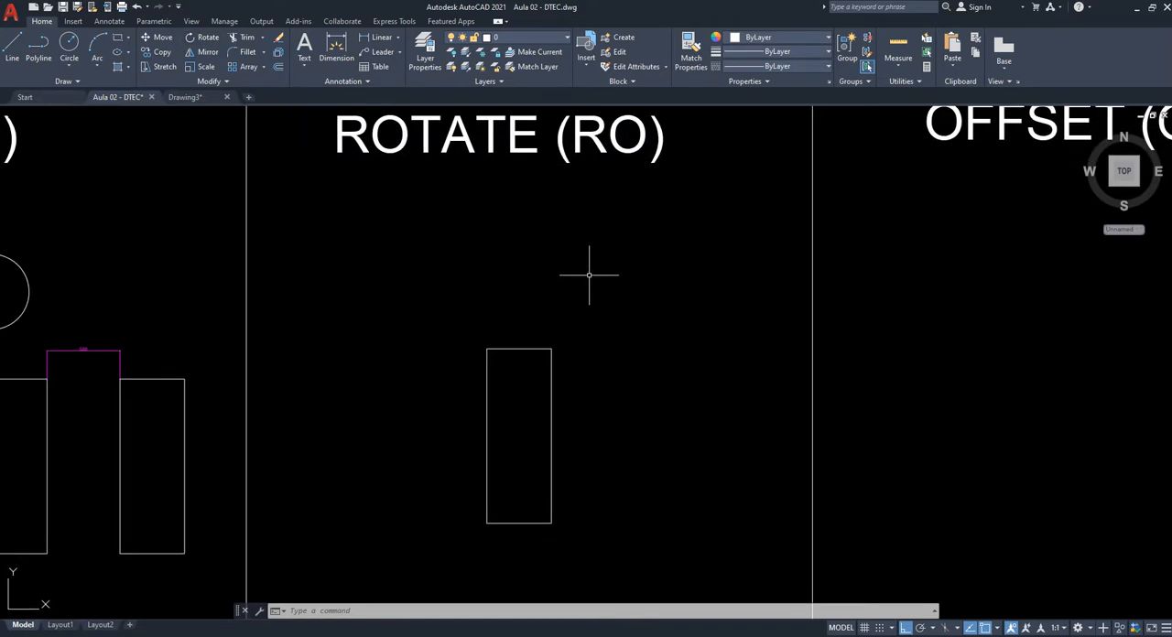
- Try rotating the ROTATE cell's rectangle clockwise to a free angle about its lower-left corner with Ortho off, and undo the rotation
type("o")
key("Return")
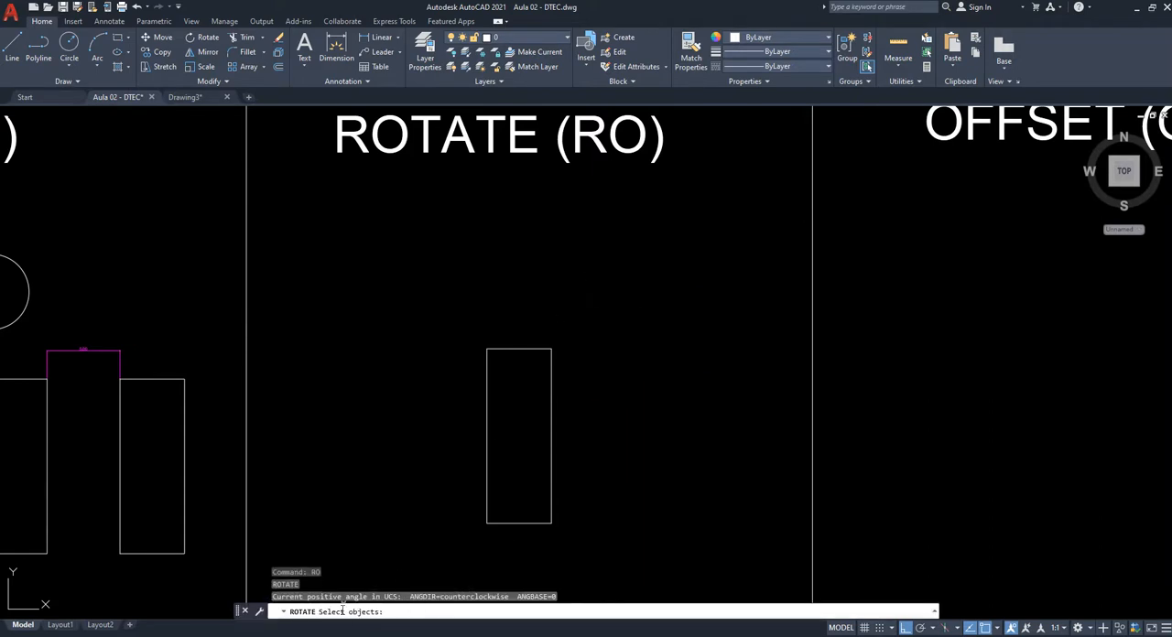
left_click(506, 349)
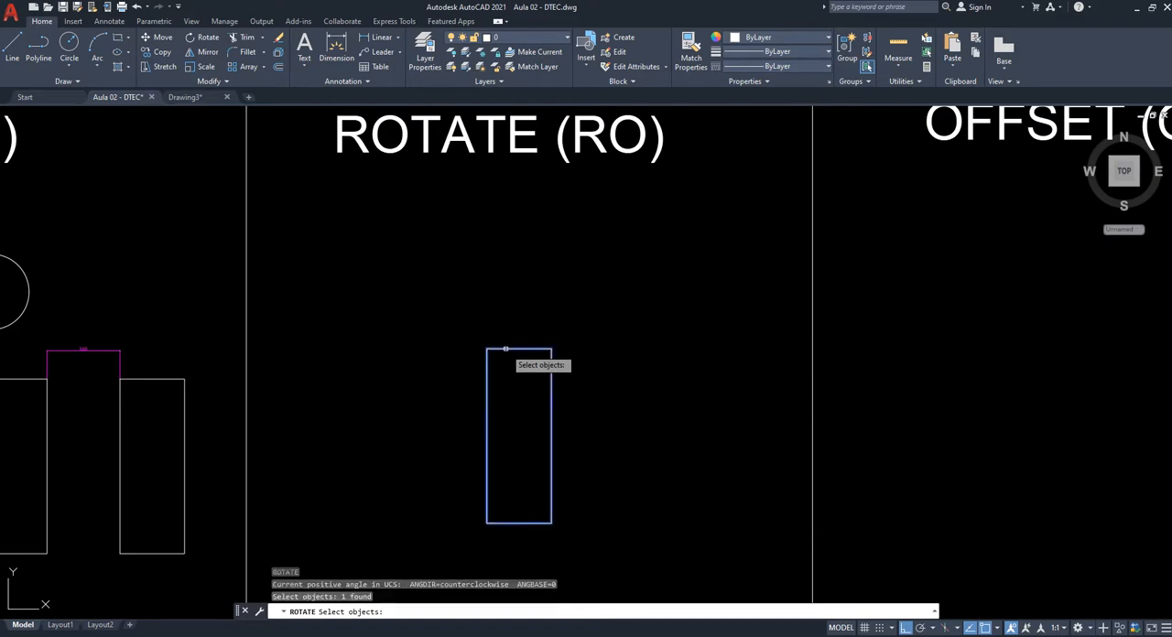
key("Return")
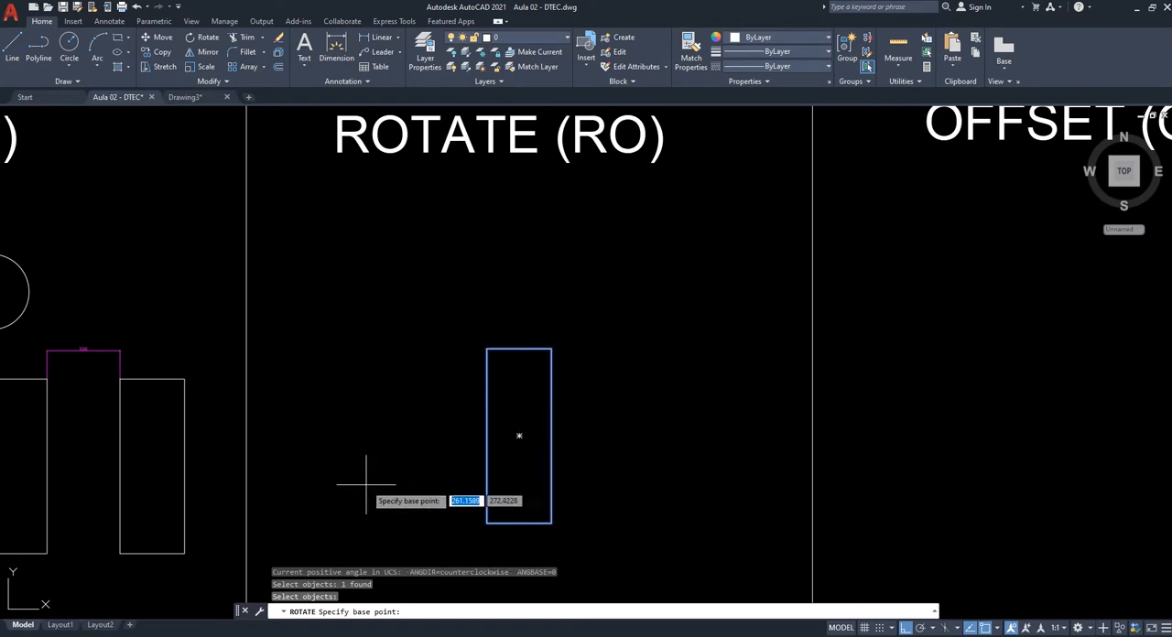
middle_click_drag(398, 463, 400, 375)
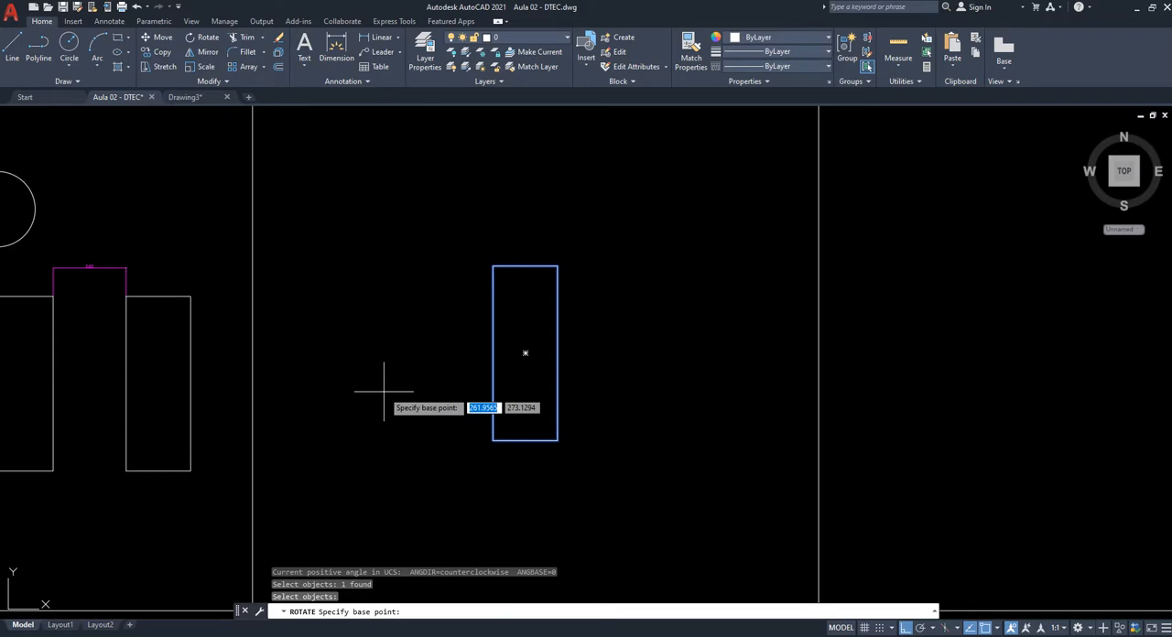
middle_click_drag(539, 496, 557, 462)
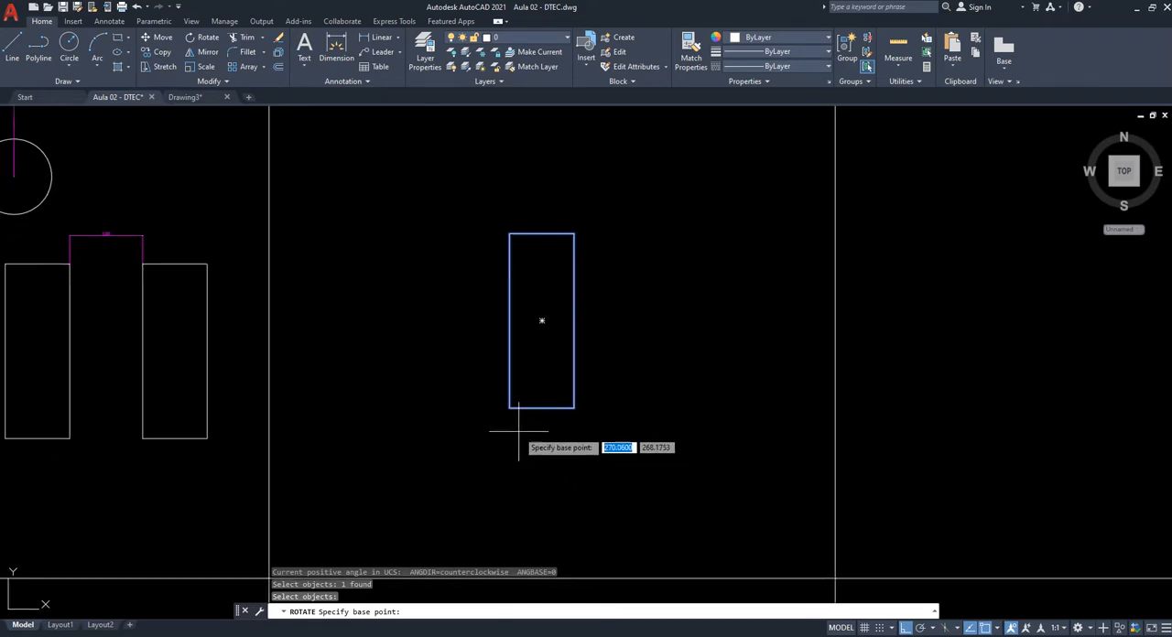
scroll(501, 403, "up", 3)
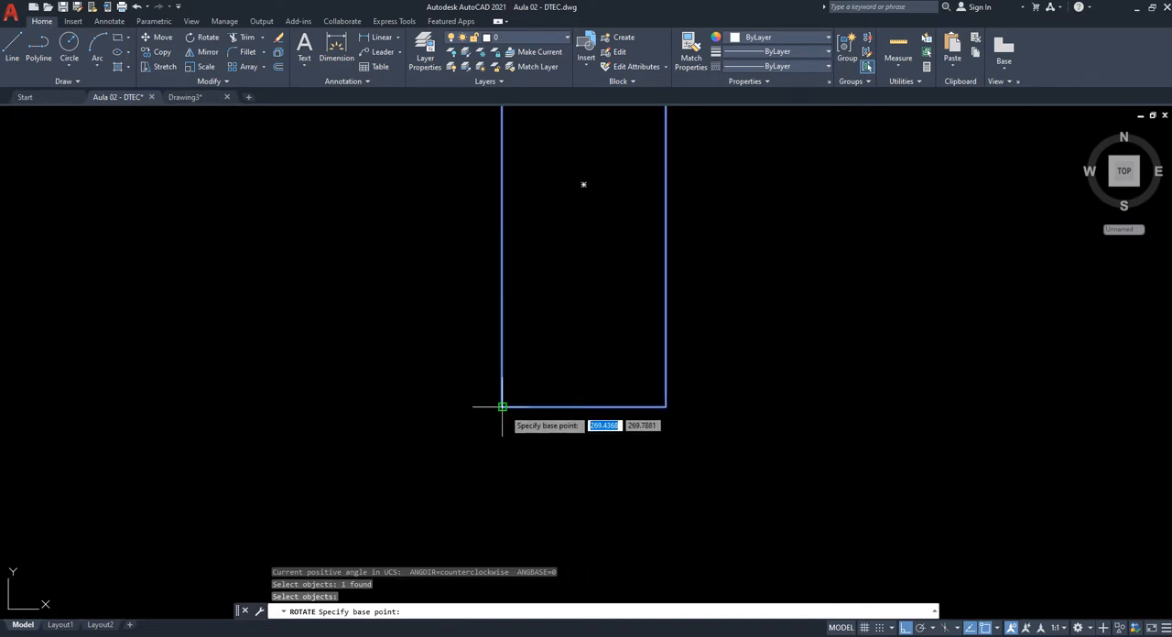
scroll(503, 407, "down", 2)
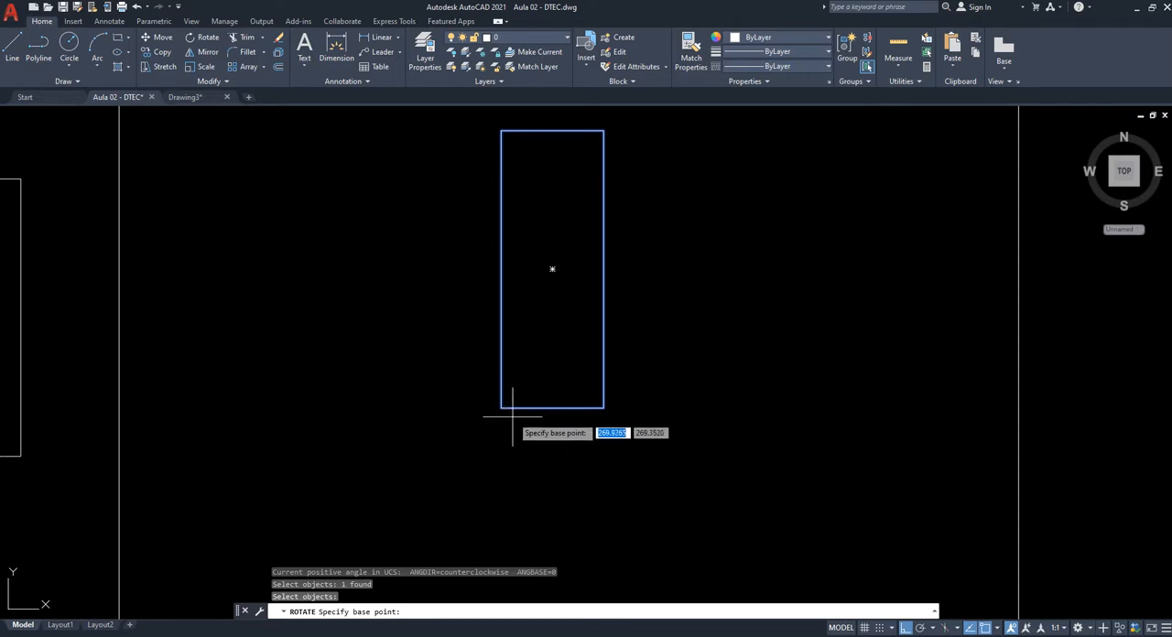
left_click(501, 407)
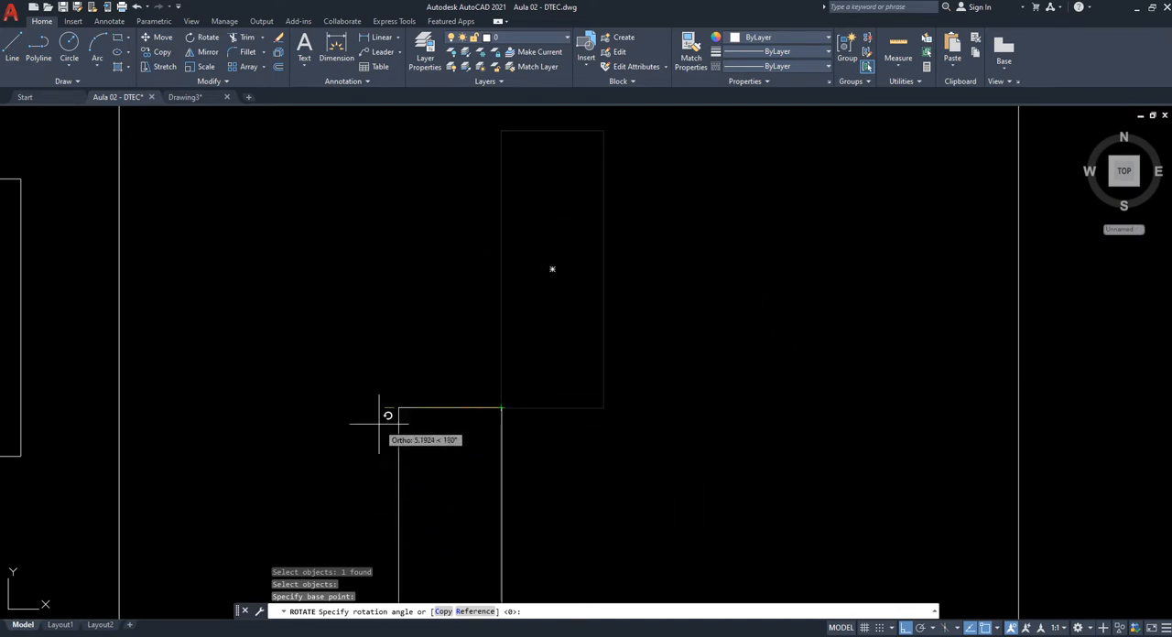
scroll(760, 307, "down", 2)
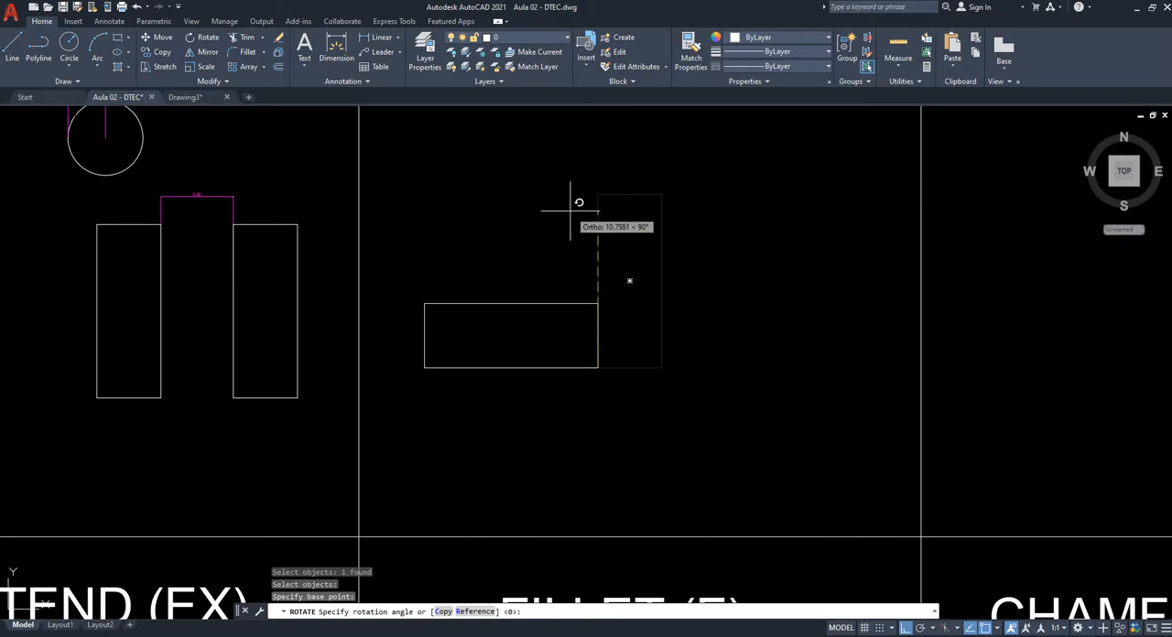
key("F8")
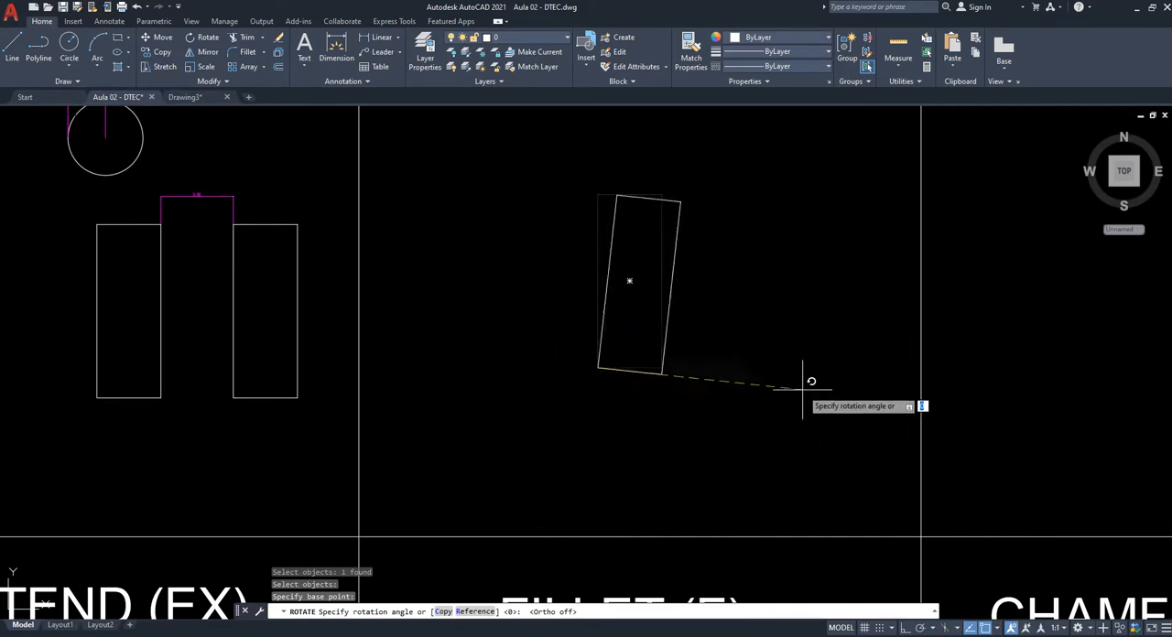
left_click(704, 466)
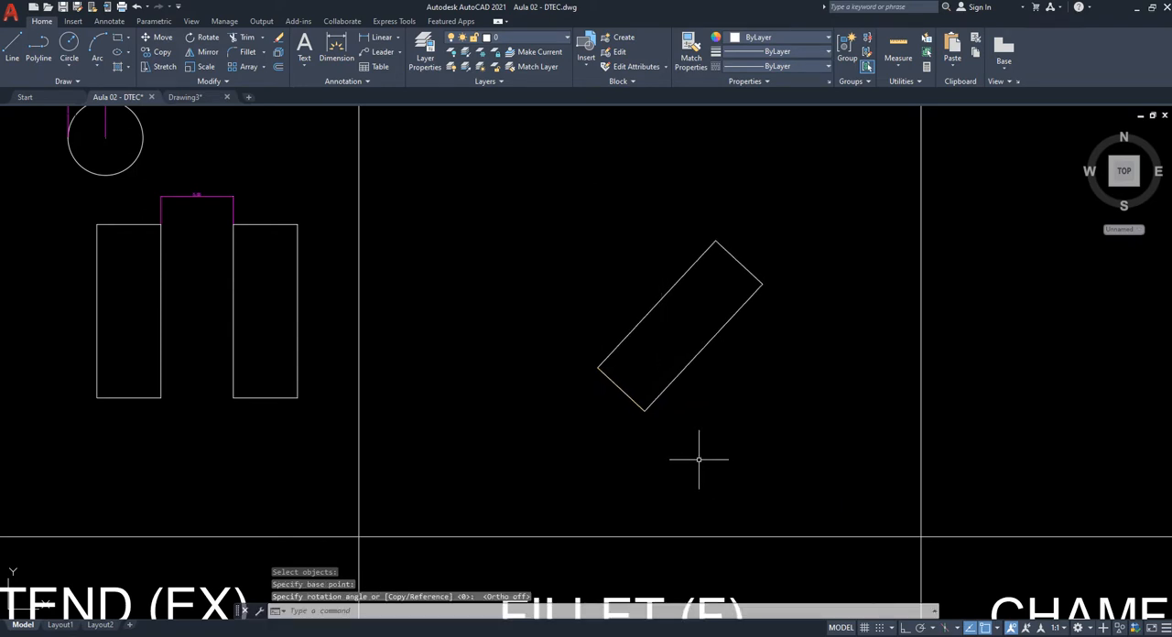
key("ctrl+z")
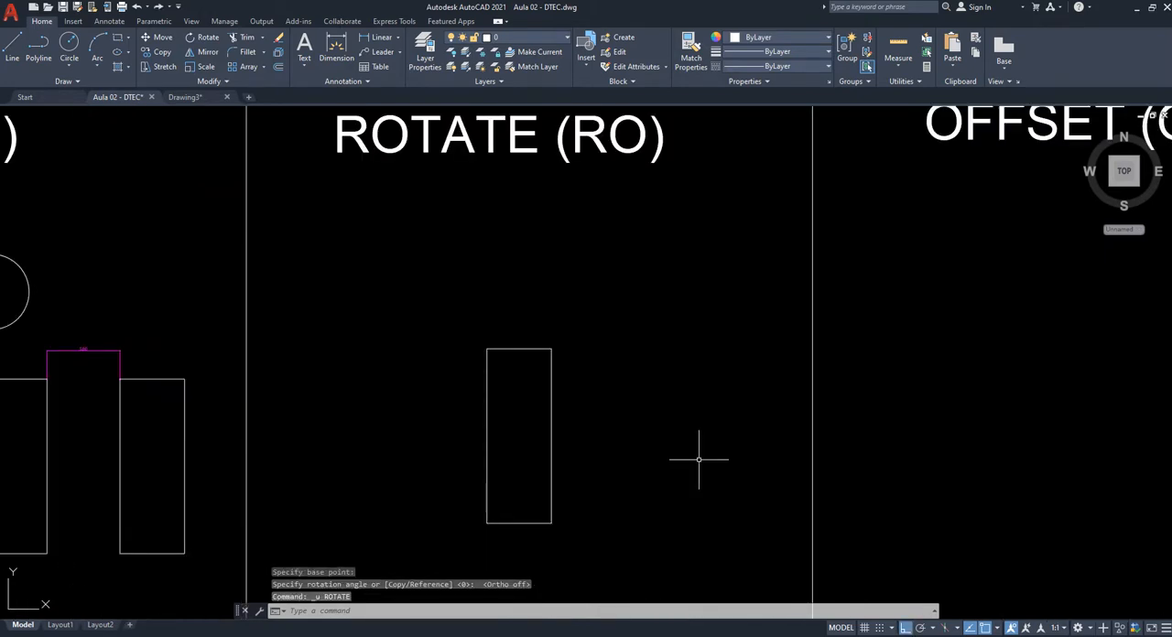
- Try rotating the ROTATE cell's rectangle by 45 degrees about its lower-left corner, and undo the rotation
scroll(646, 477, "down", 2)
middle_click_drag(633, 479, 676, 396)
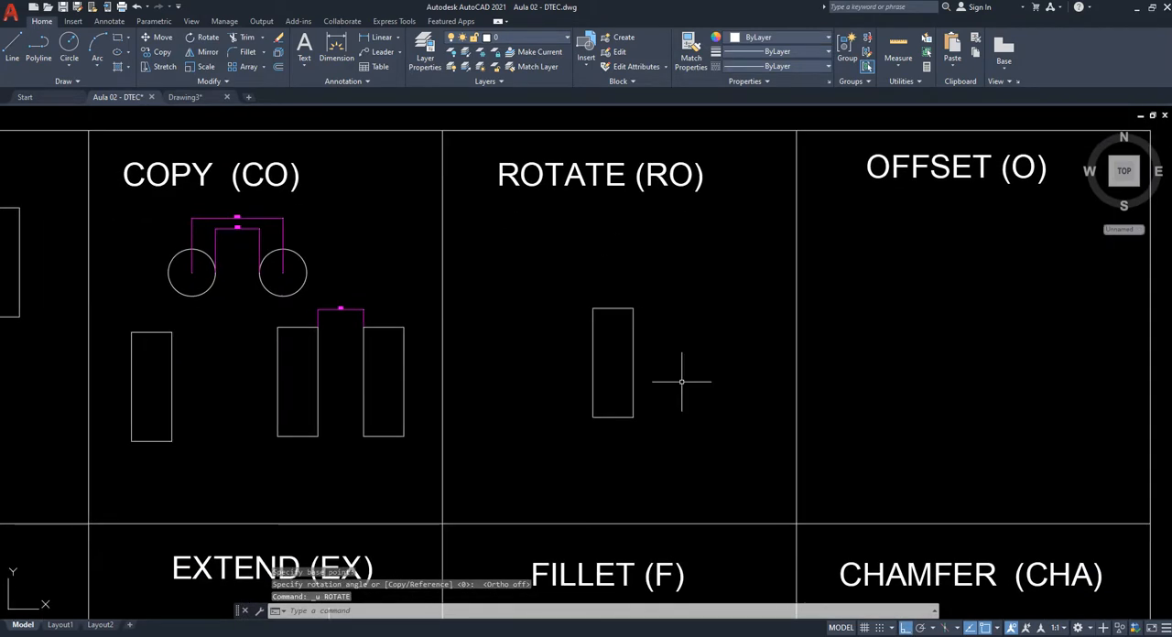
type("o")
key("Return")
left_click(685, 310)
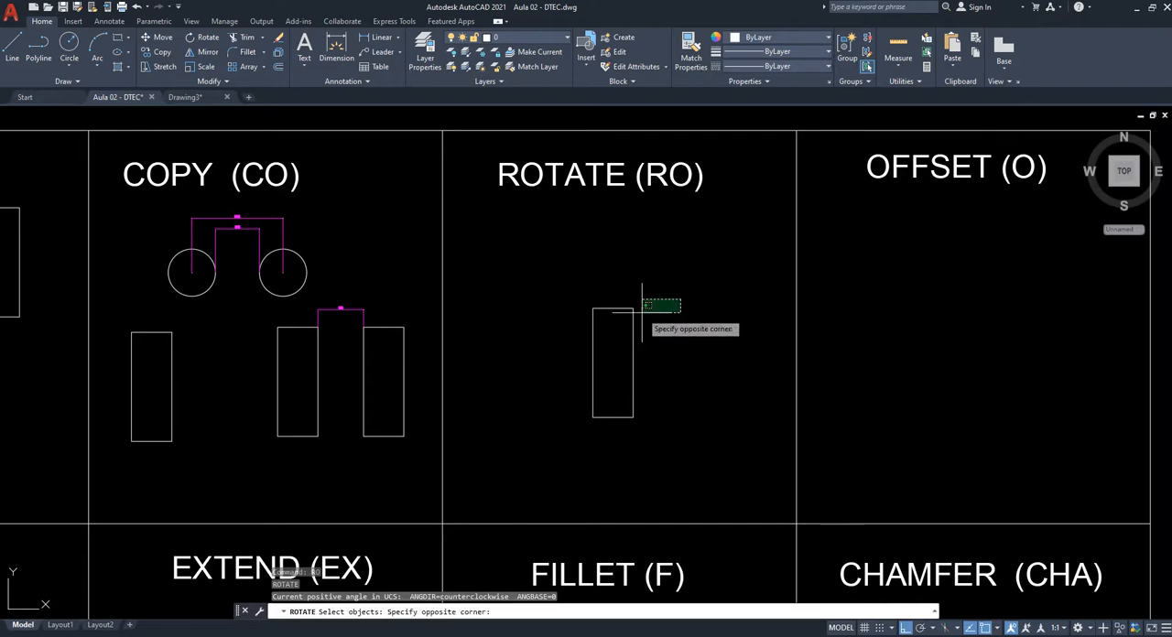
left_click(617, 337)
key("Return")
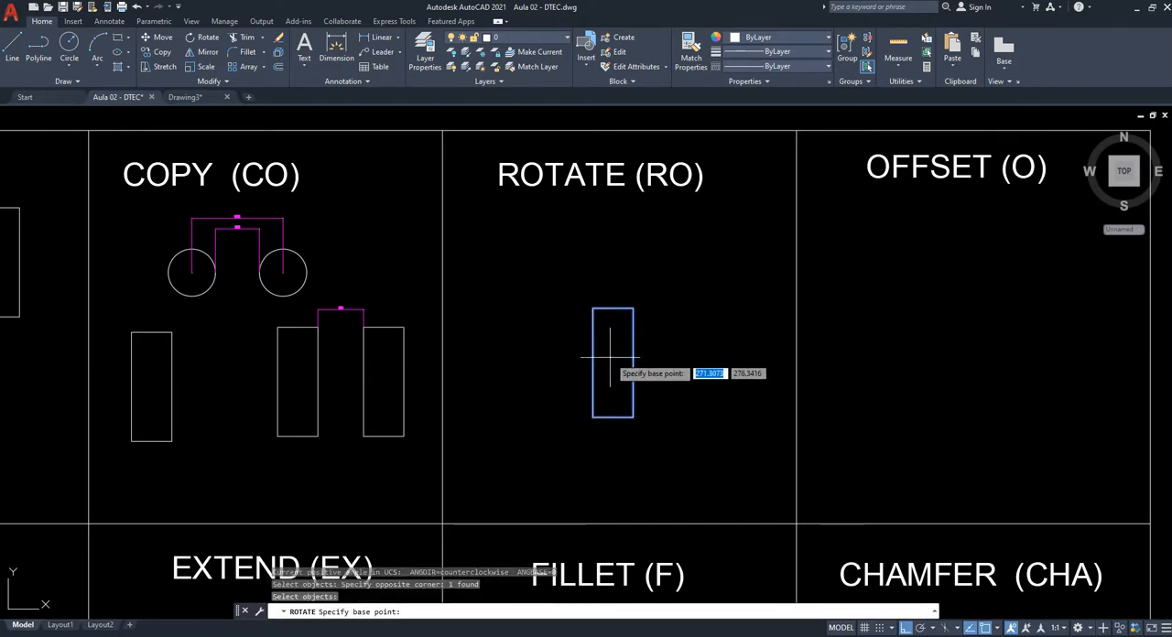
left_click(593, 418)
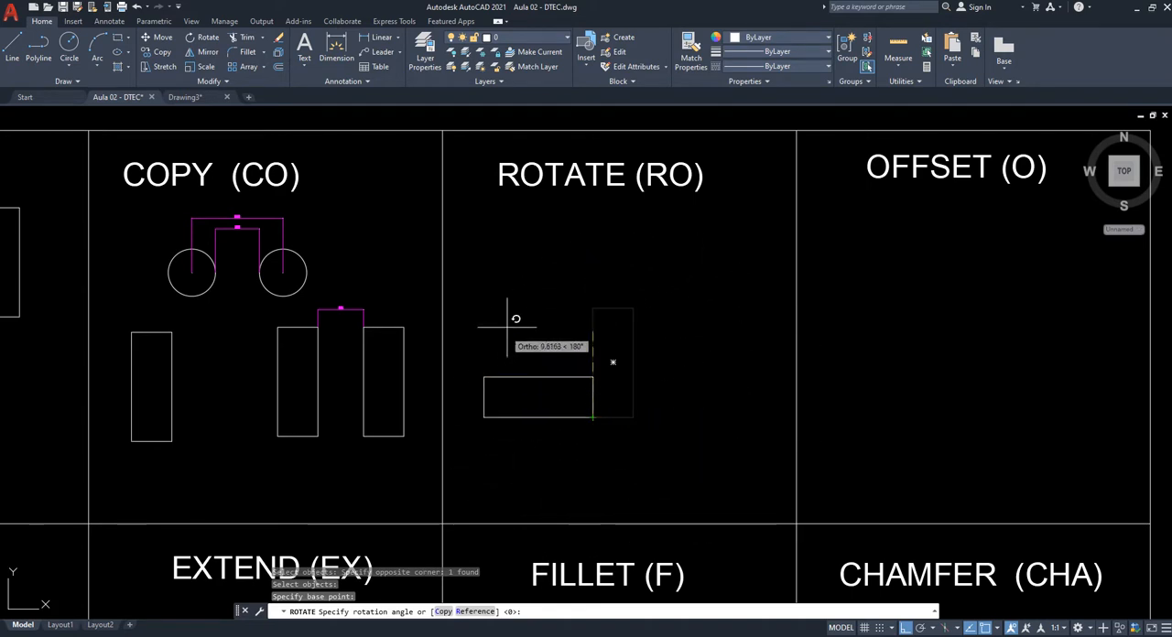
key("F8")
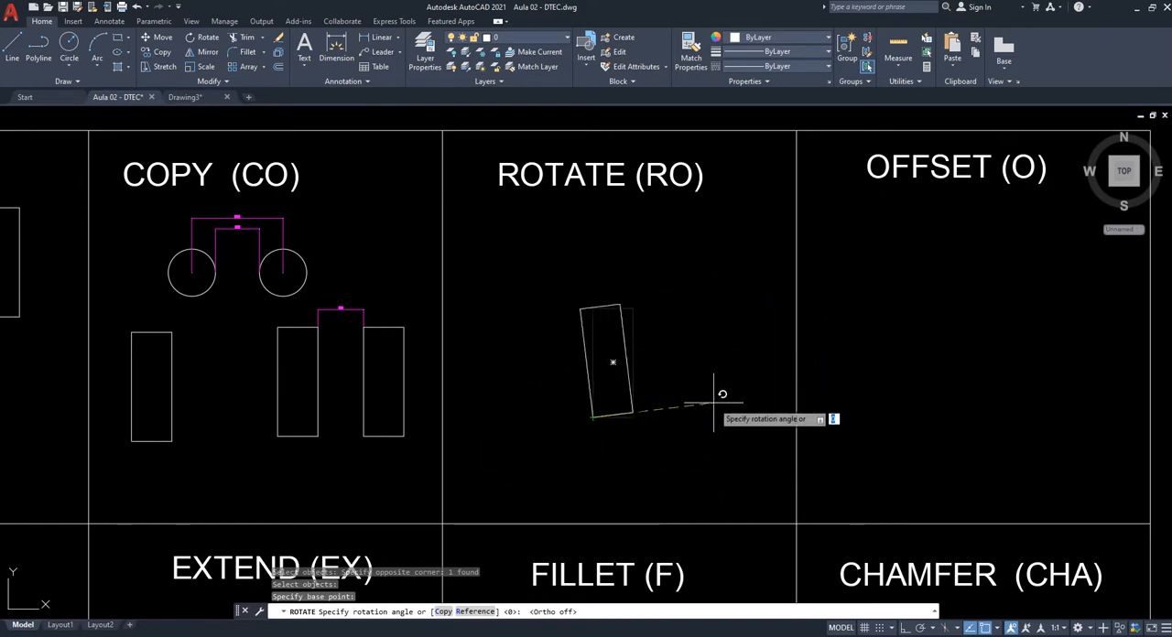
scroll(691, 440, "up", 2)
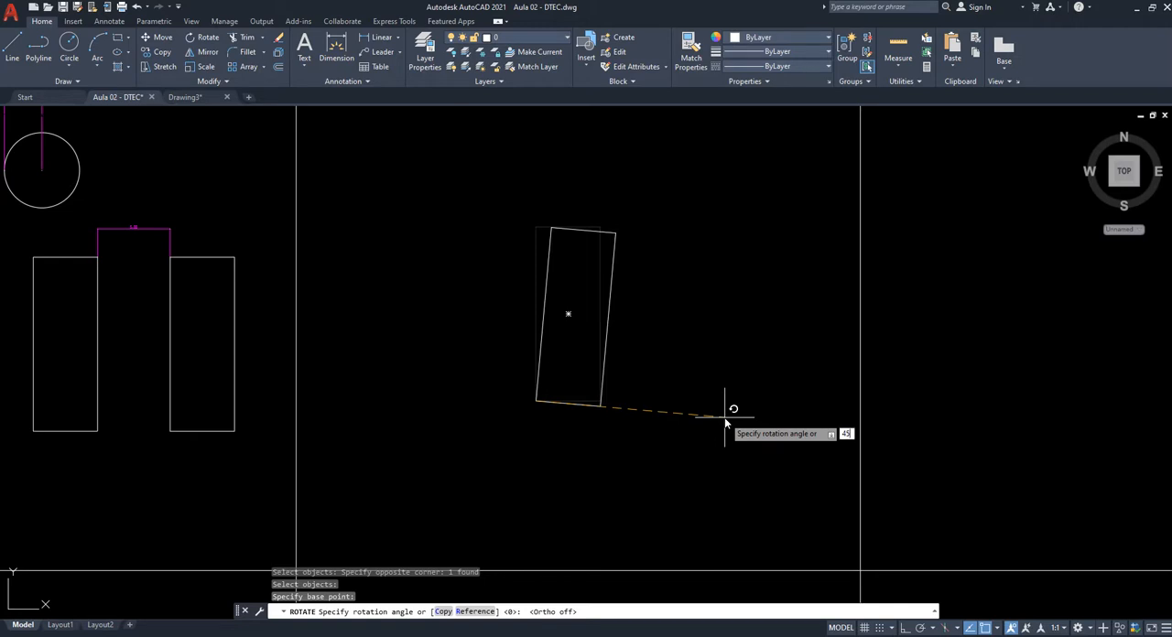
key("Return")
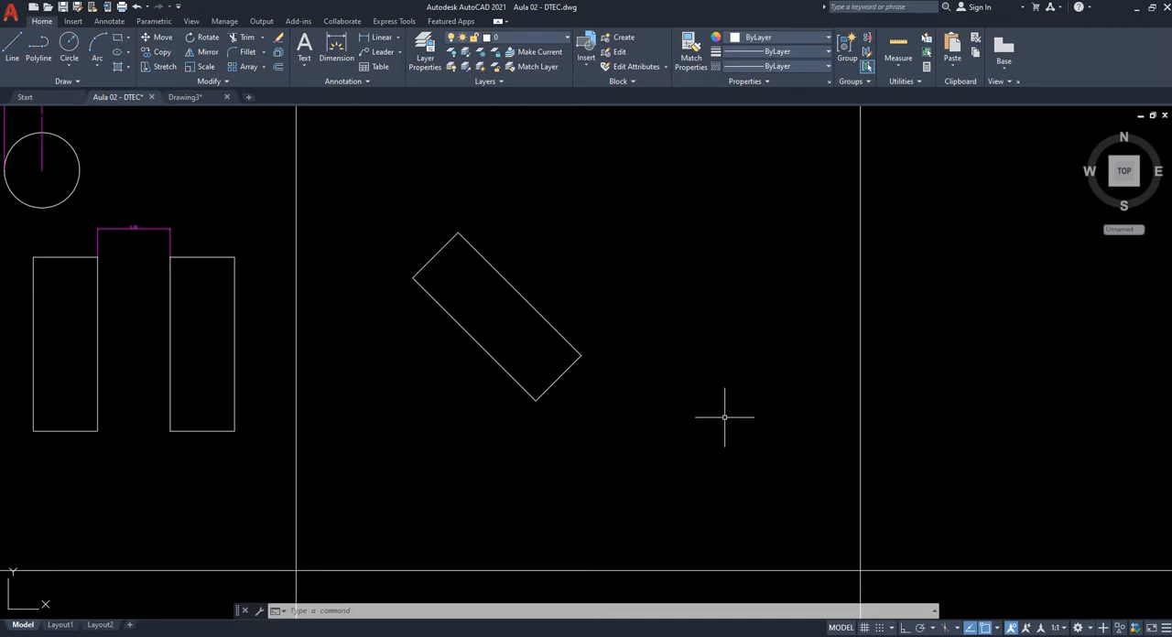
key("ctrl+z")
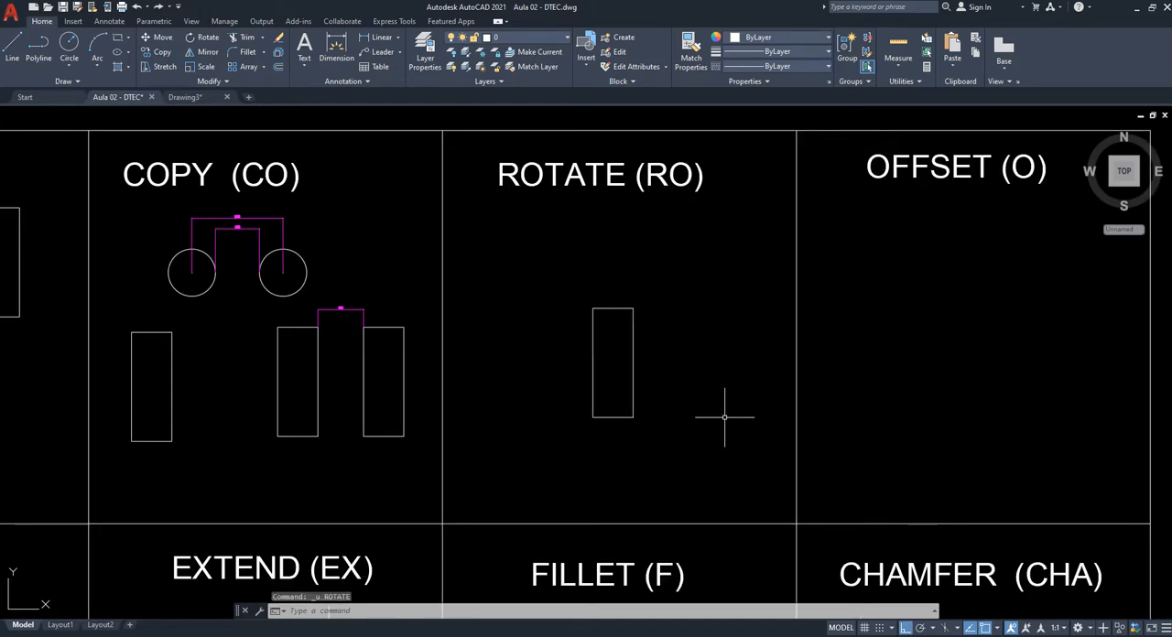
- Rotate the ROTATE cell's rectangle by -45 degrees (clockwise) about its lower-left corner, with Ortho off
scroll(664, 379, "up", 2)
type("ro")
key("Return")
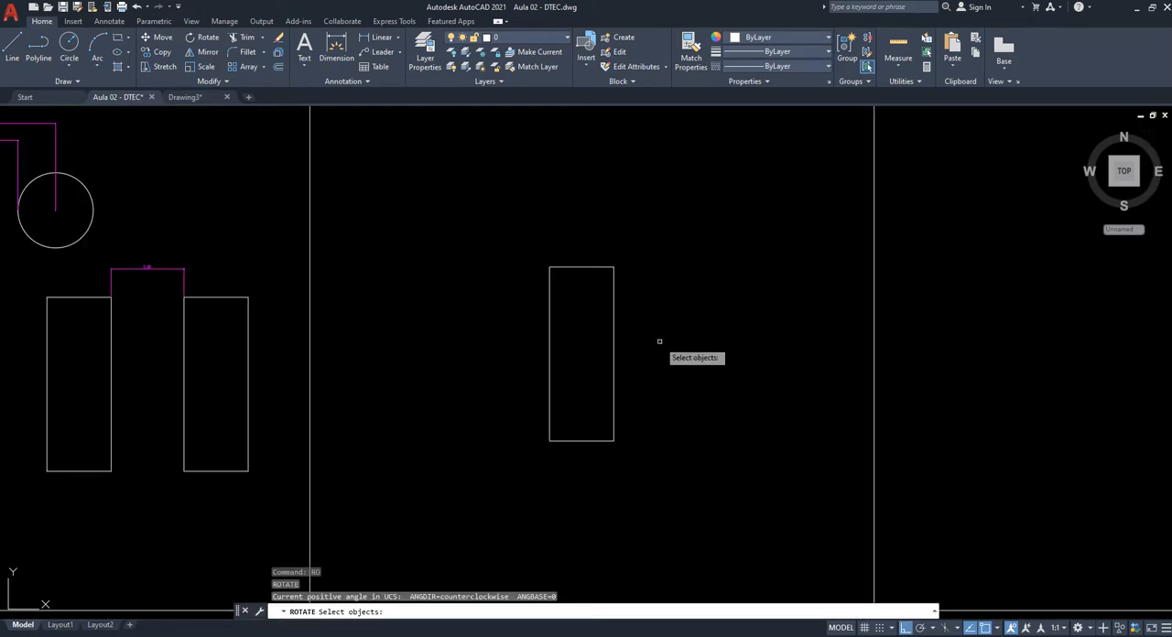
left_click(612, 267)
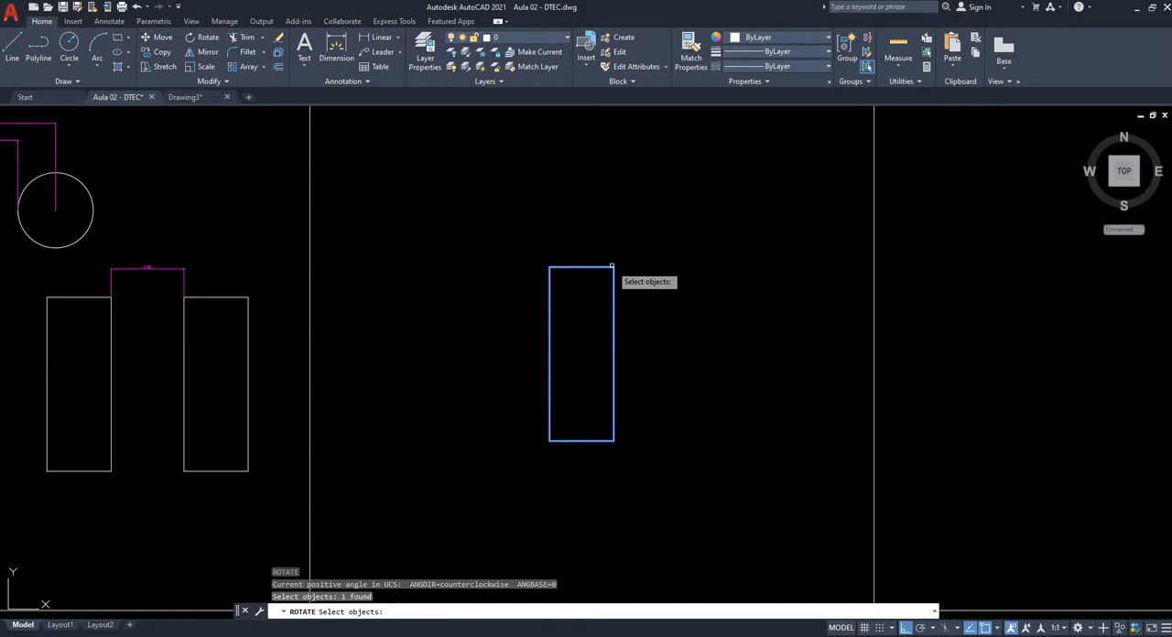
key("Return")
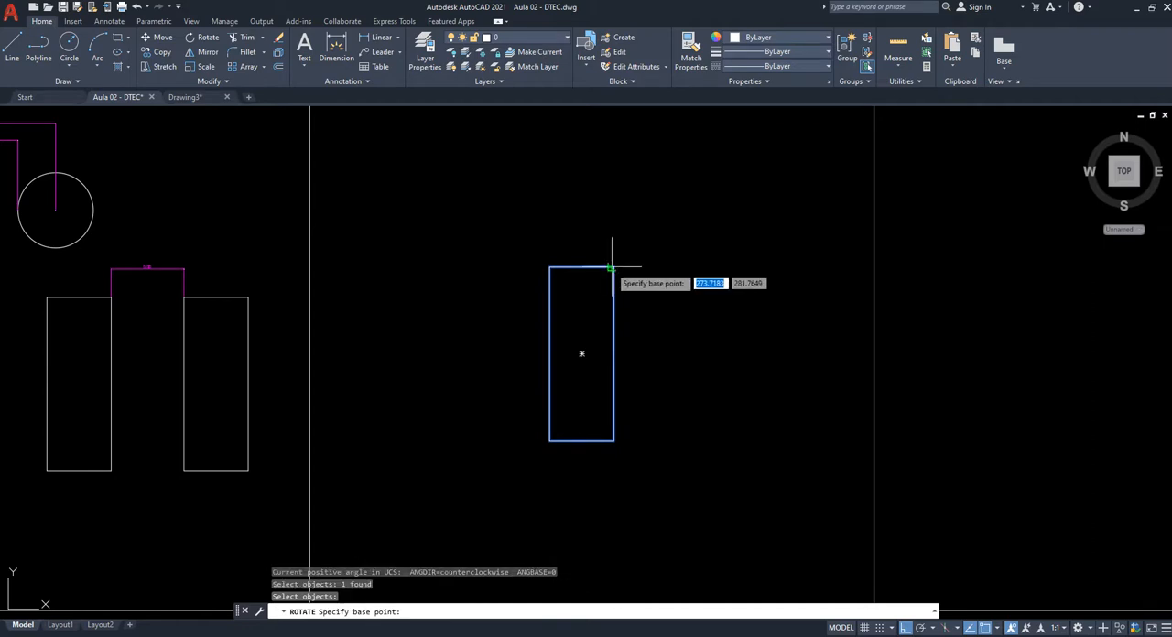
left_click(549, 441)
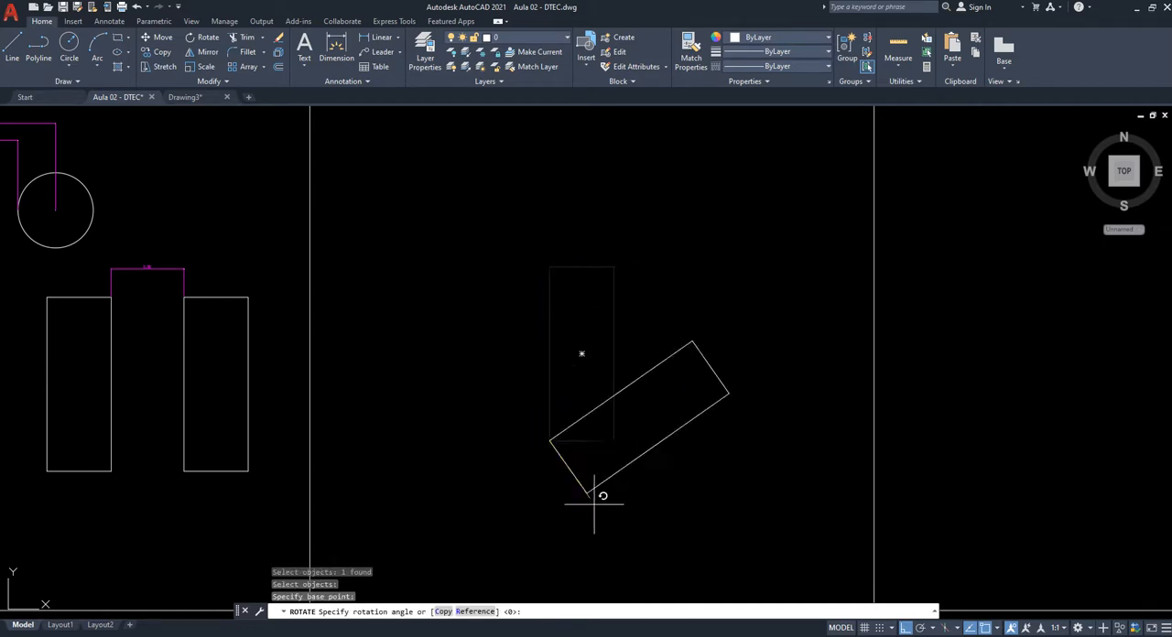
key("F8")
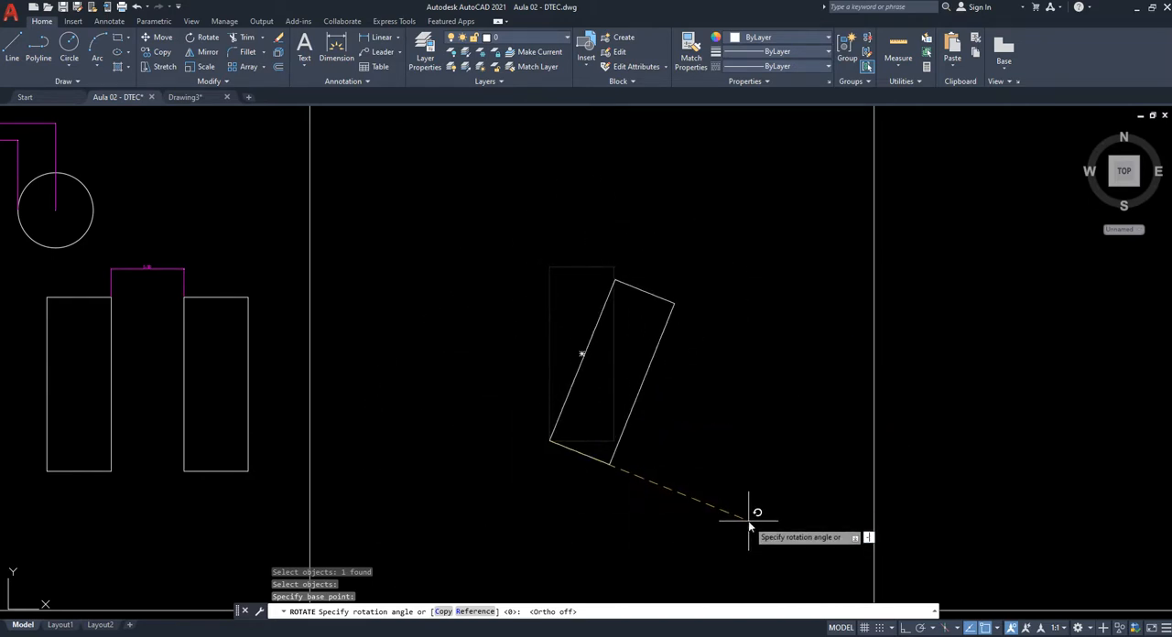
type("45")
key("Return")
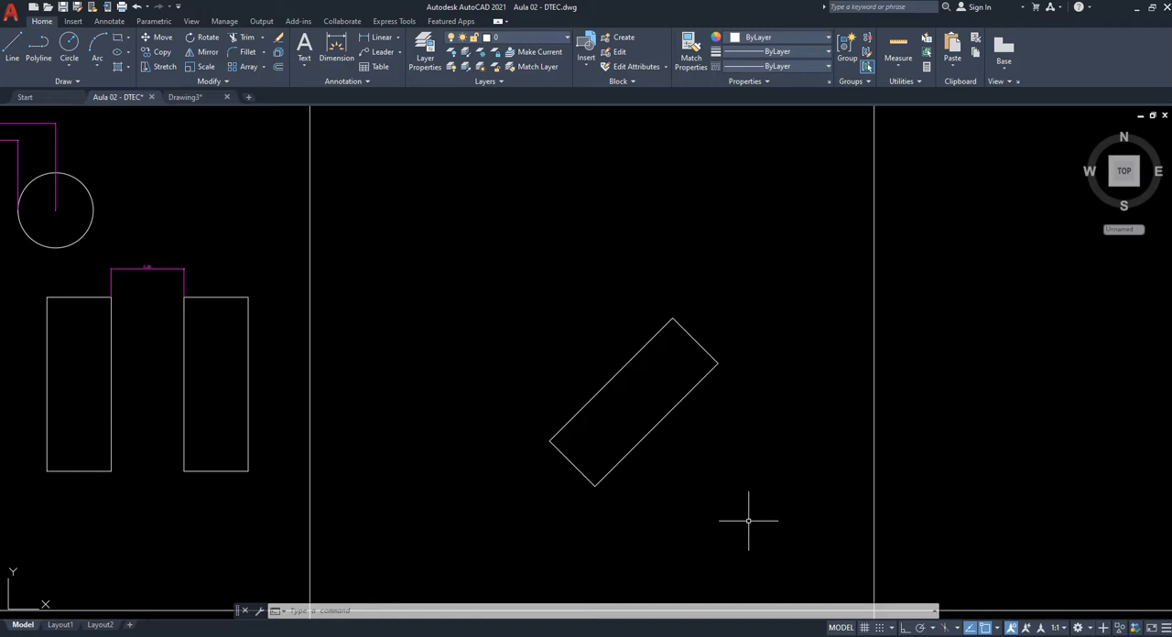
- Draw a 20-unit horizontal line in the upper part of the OFFSET (O) cell, with Ortho on
scroll(760, 367, "down", 3)
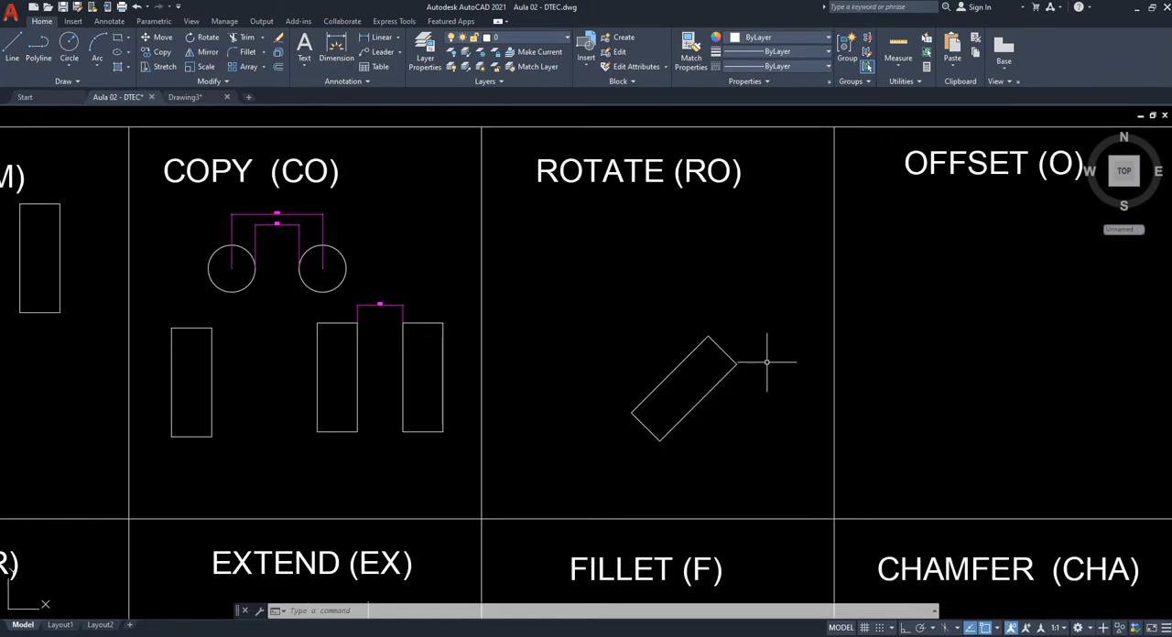
middle_click_drag(776, 435, 571, 411)
middle_click_drag(798, 385, 742, 385)
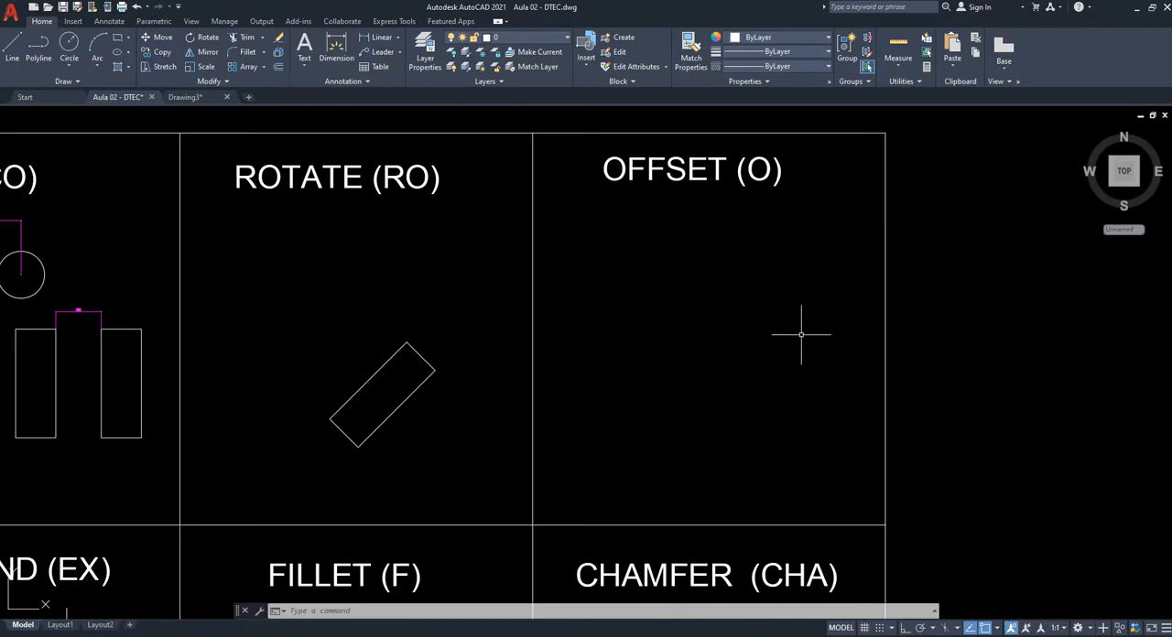
mouse_move(800, 333)
middle_mouse_down()
mouse_move(690, 351)
mouse_move(623, 325)
middle_mouse_up()
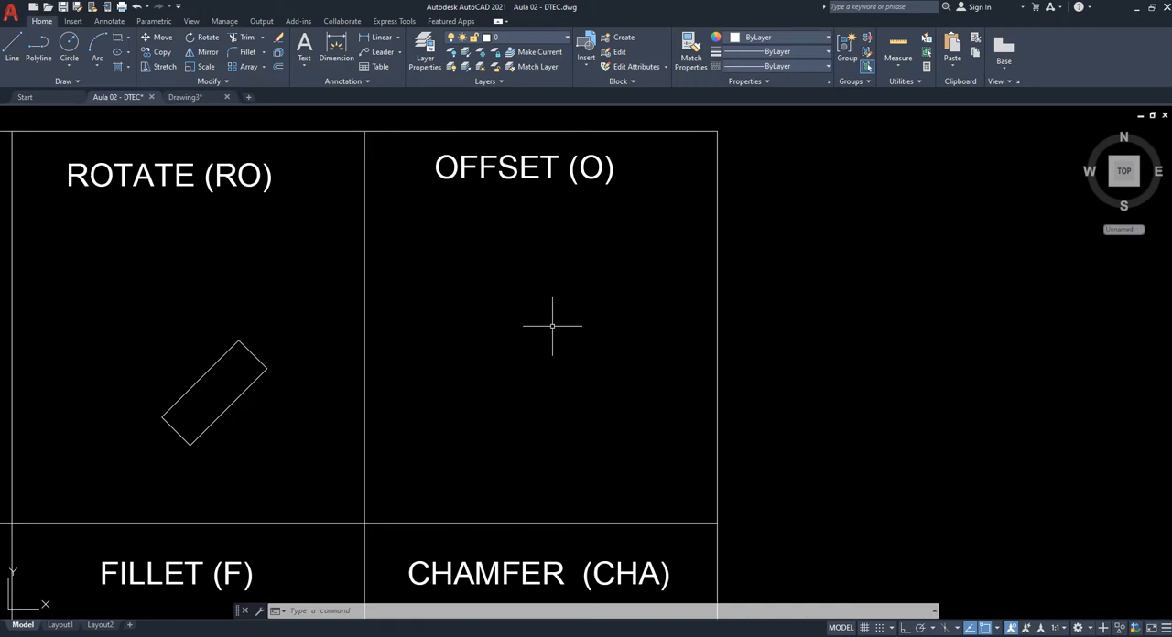
type("l")
key("Return")
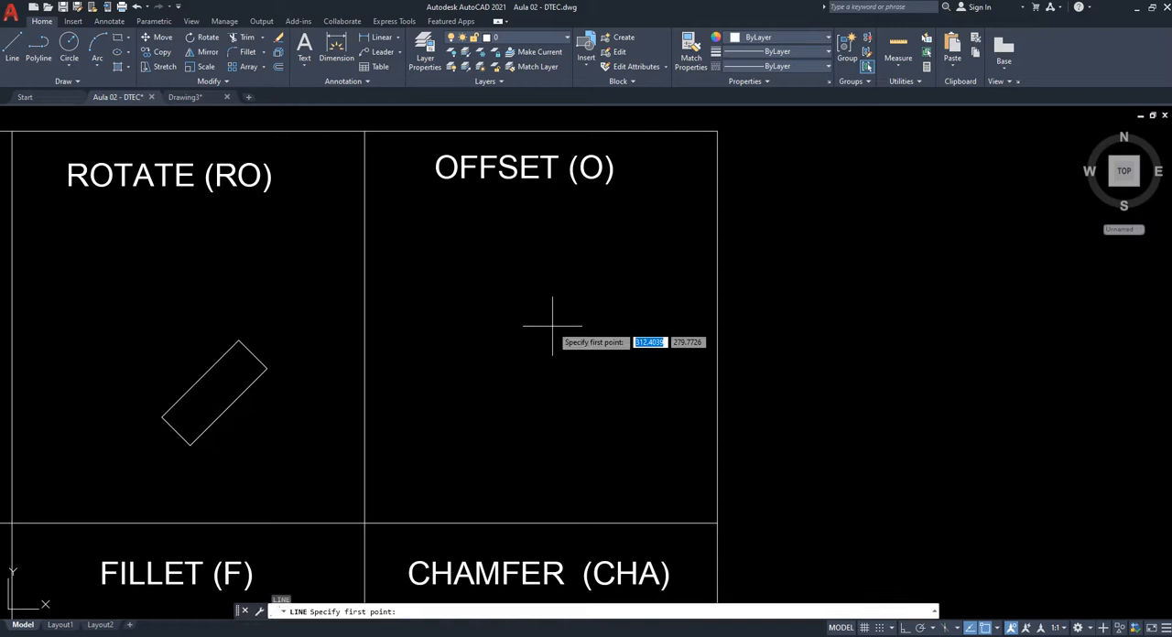
left_click(426, 266)
key("F8")
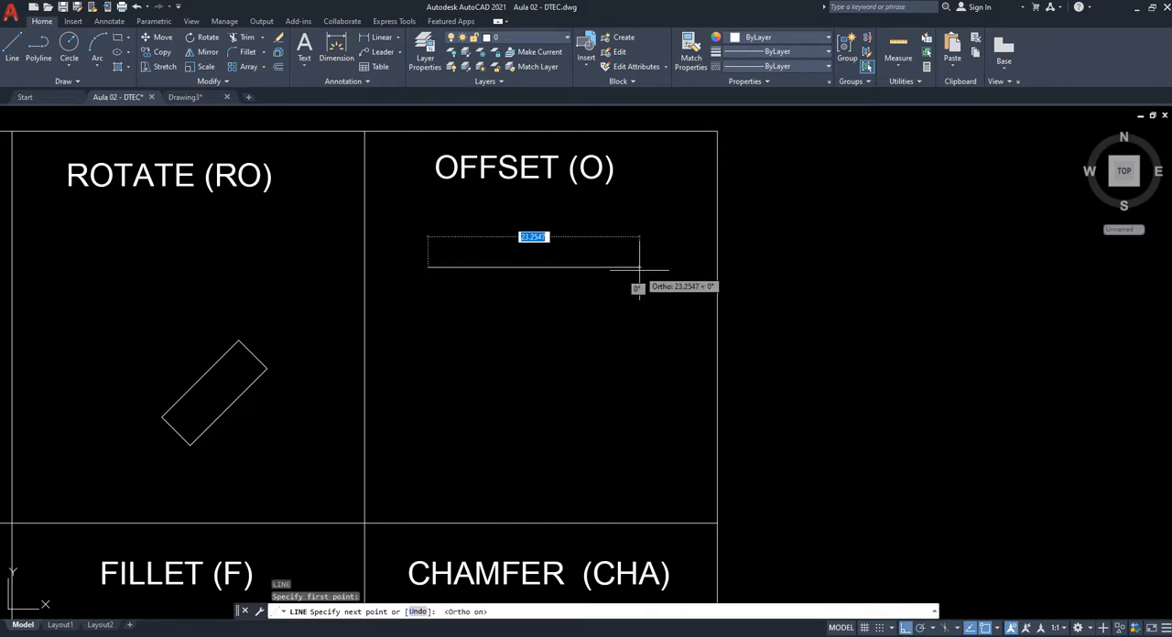
type("20")
key("Return")
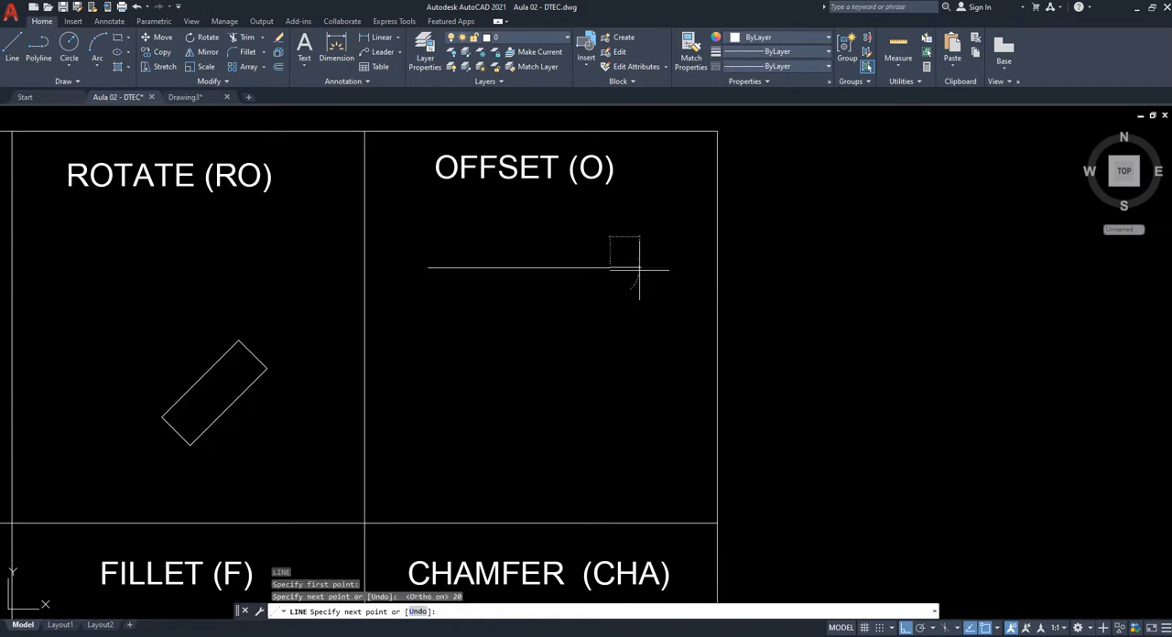
key("Escape")
- Offset the horizontal line 5 units downward in the OFFSET cell
scroll(562, 244, "up", 2)
middle_click_drag(568, 239, 587, 323)
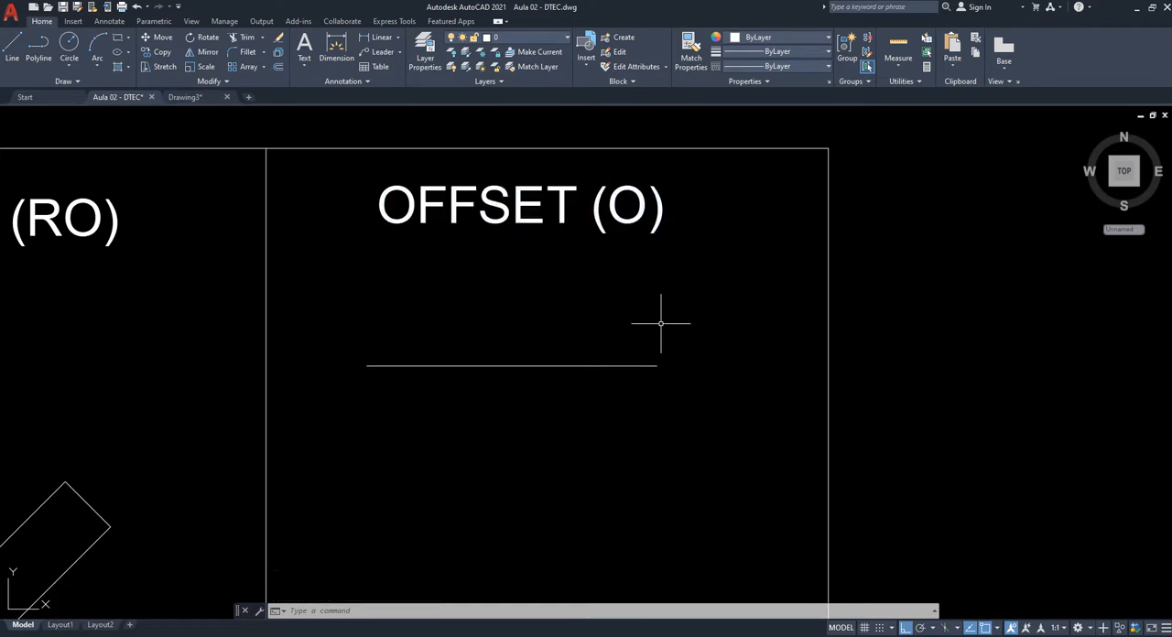
type("o")
key("Return")
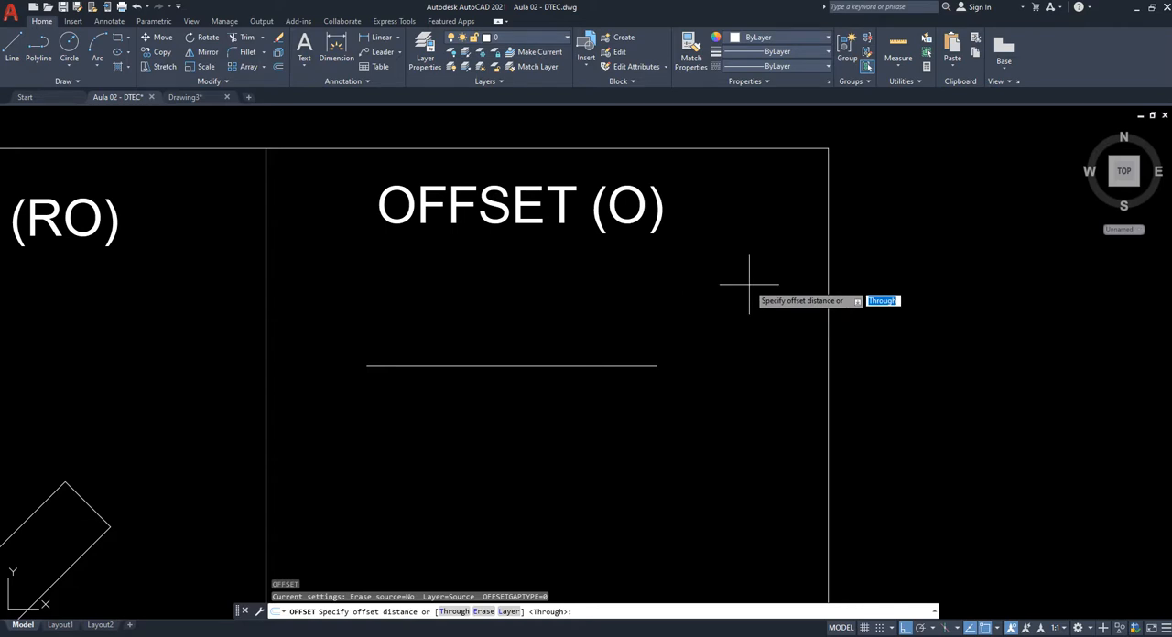
type("5")
key("Return")
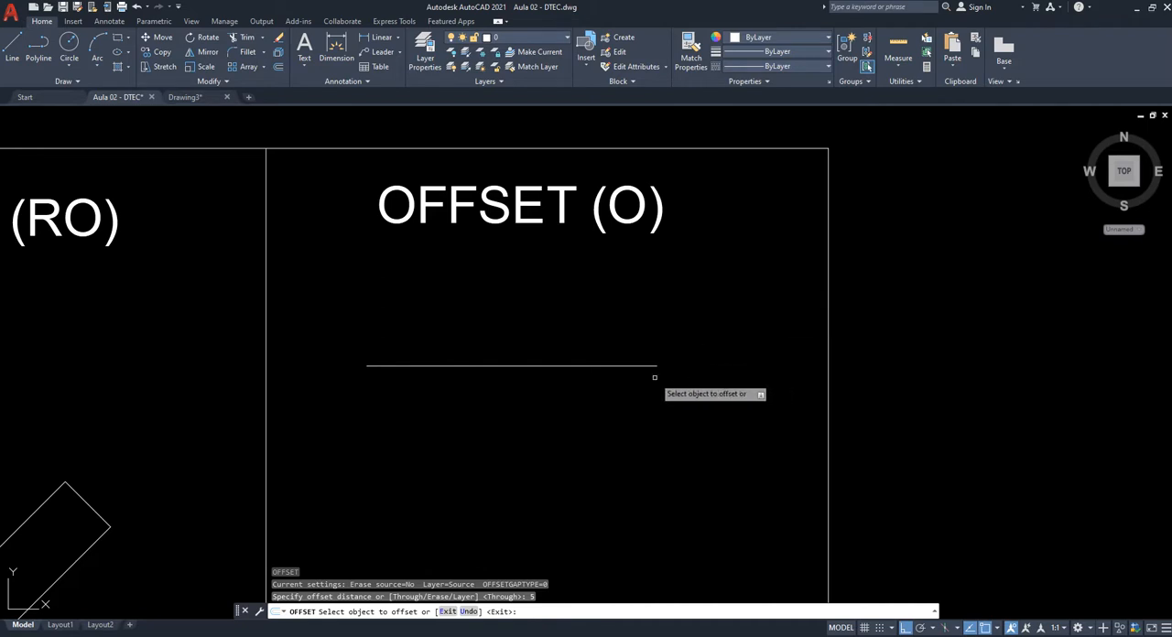
left_click(515, 366)
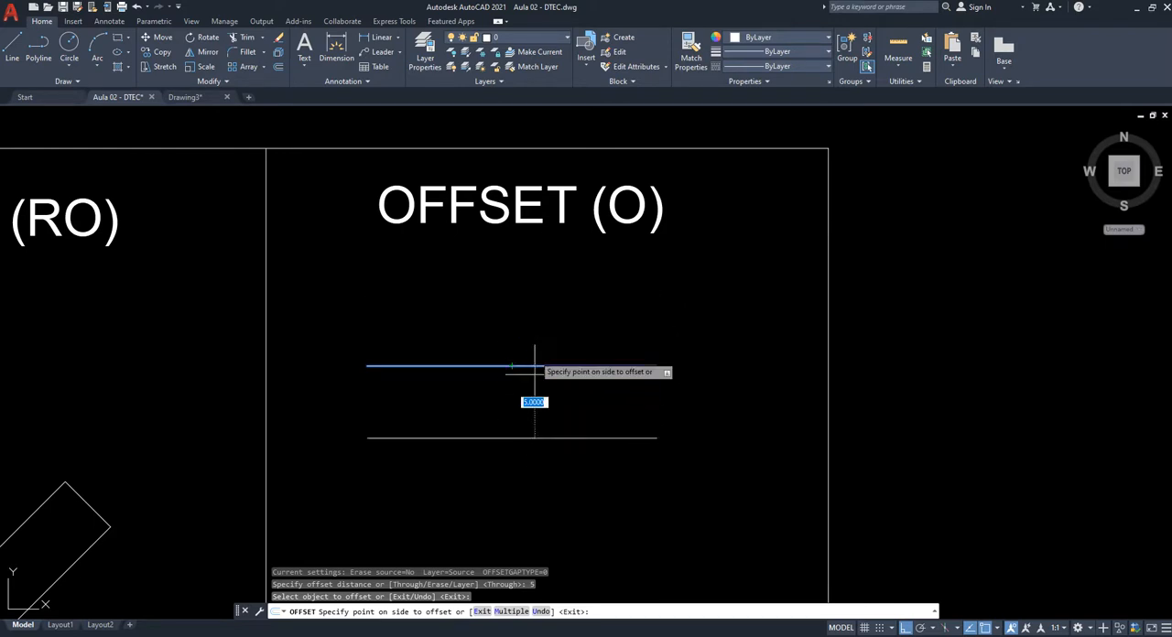
scroll(515, 423, "up", 2)
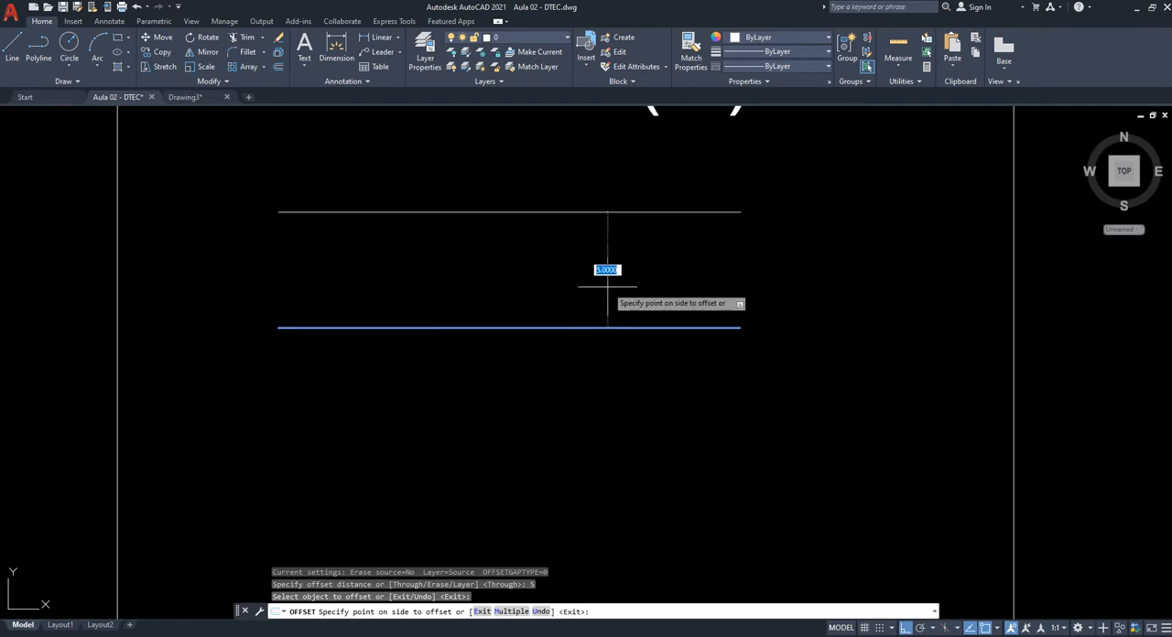
left_click(601, 500)
- Add three more parallel lines at the same 5-unit offset, each below the previous one, and end the Offset command
scroll(647, 458, "down", 2)
middle_click_drag(647, 458, 621, 341)
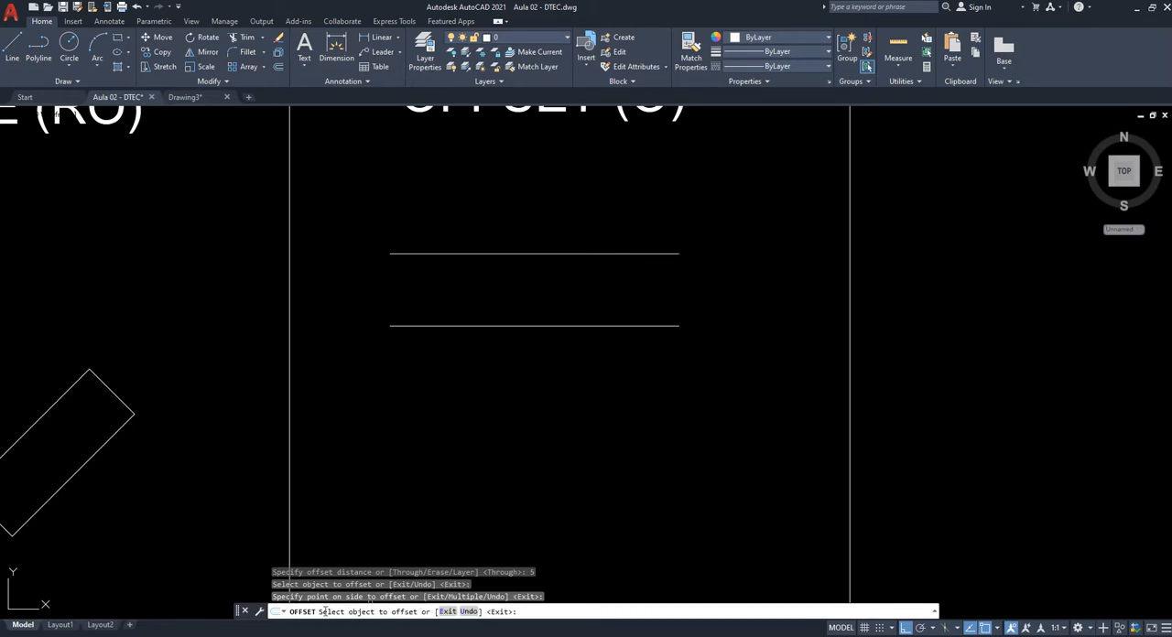
left_click(557, 326)
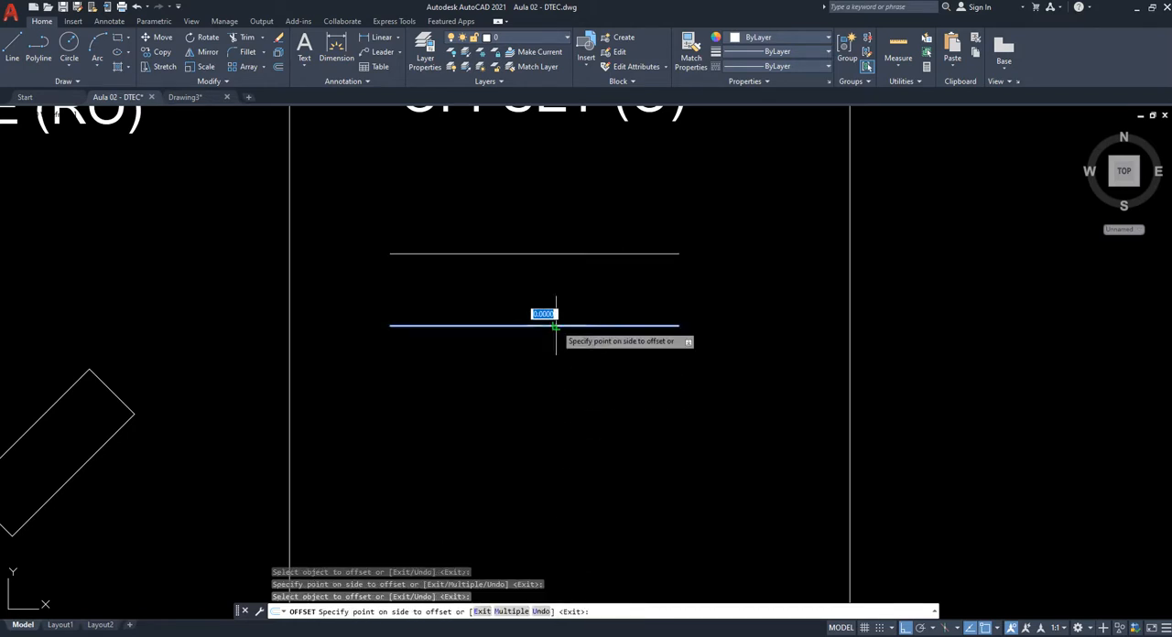
left_click(546, 531)
left_click(550, 397)
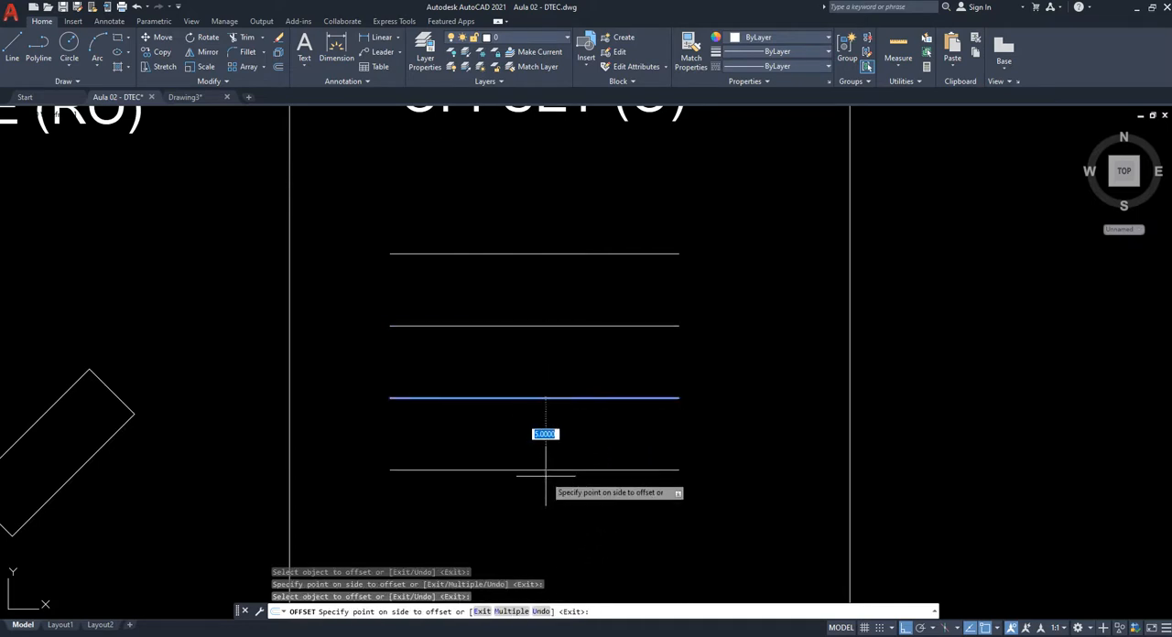
left_click(555, 491)
left_click(559, 469)
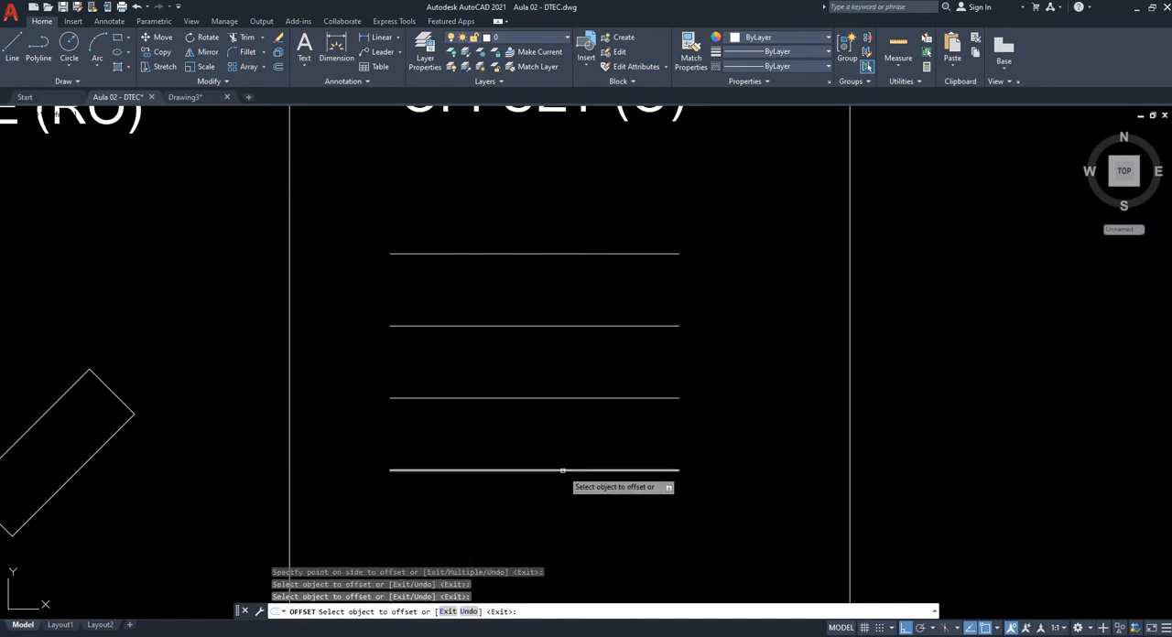
left_click(560, 527)
middle_click_drag(660, 558, 629, 442)
scroll(627, 253, "down", 6)
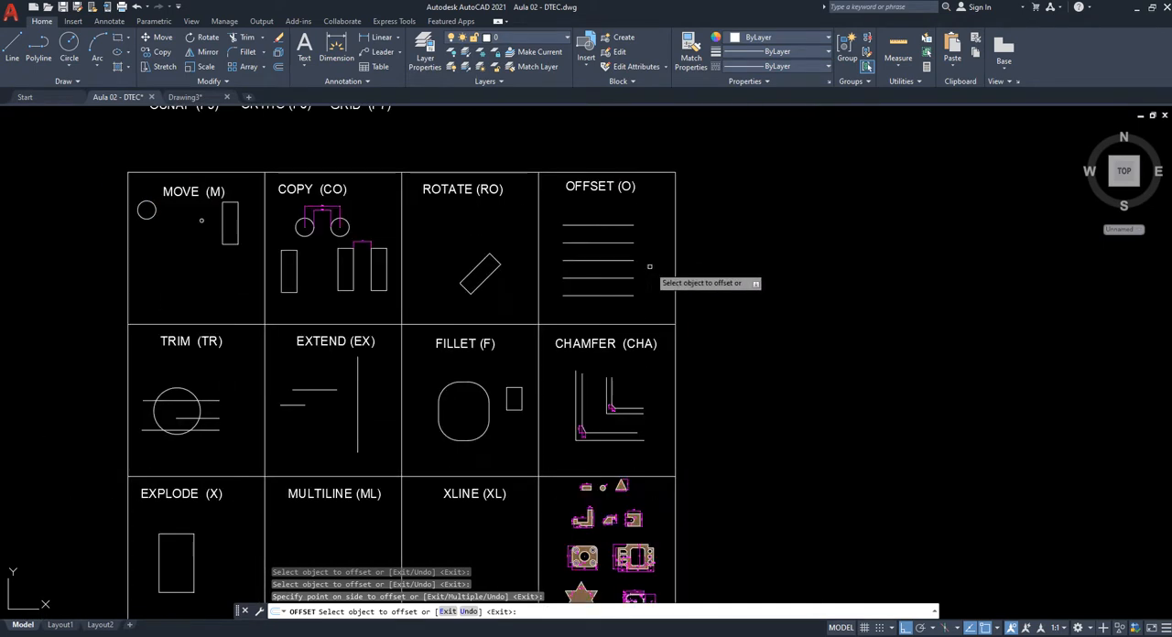
scroll(623, 328, "up", 2)
middle_click_drag(650, 266, 665, 366)
scroll(630, 395, "up", 3)
key("Escape")
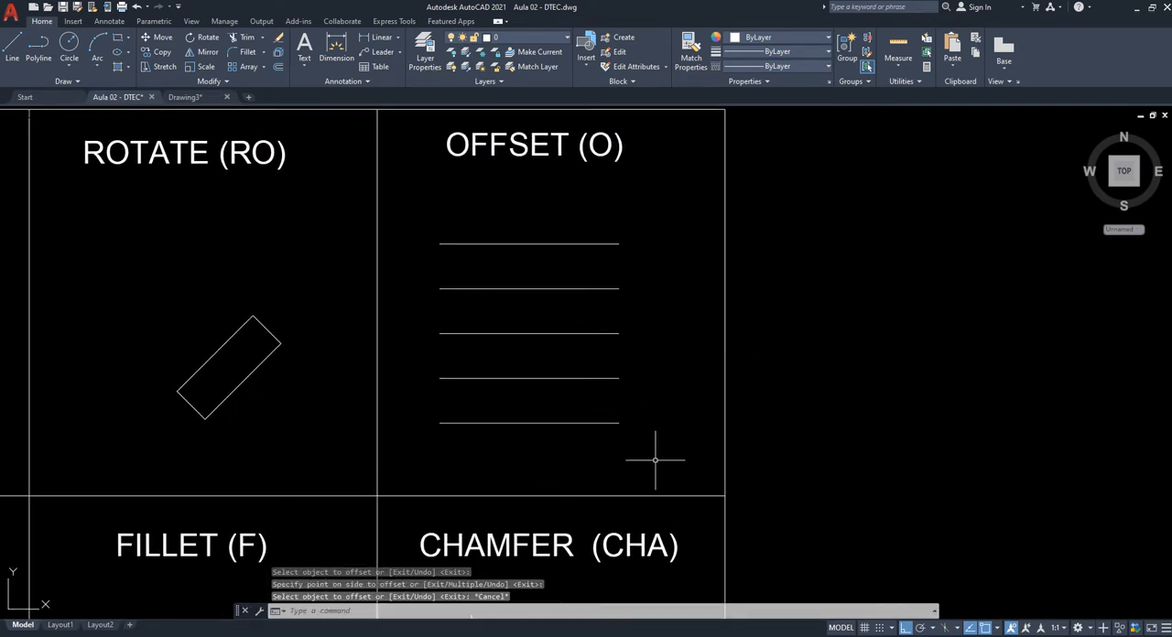
- Erase all five parallel lines from the OFFSET cell
left_click(656, 459)
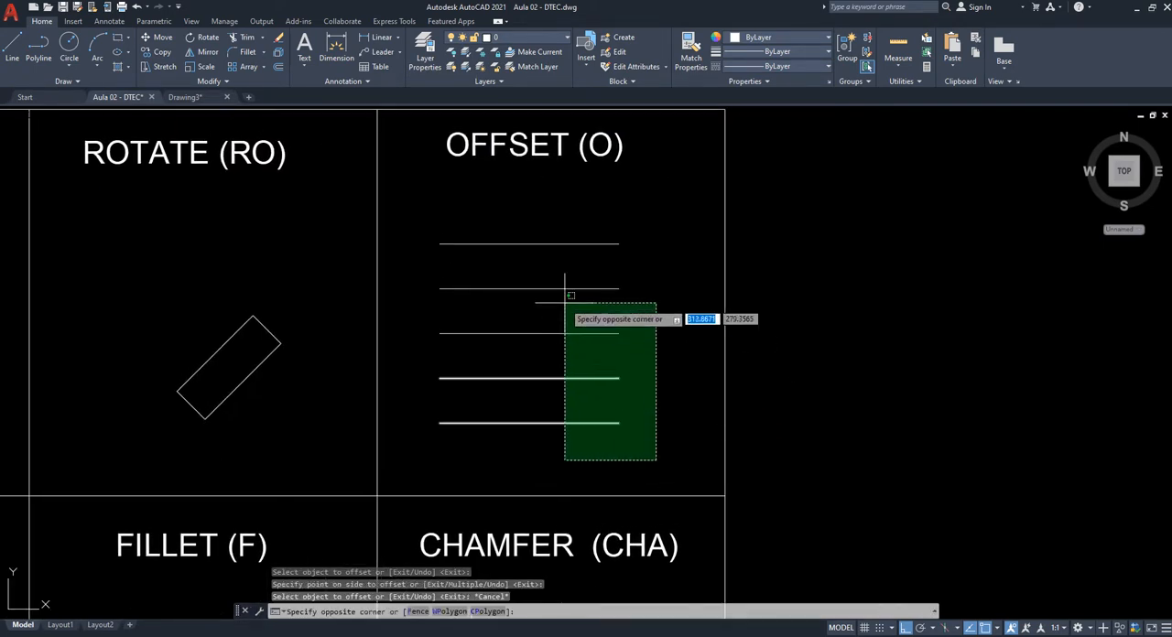
left_click(501, 214)
key("Delete")
key("Escape")
key("Escape")
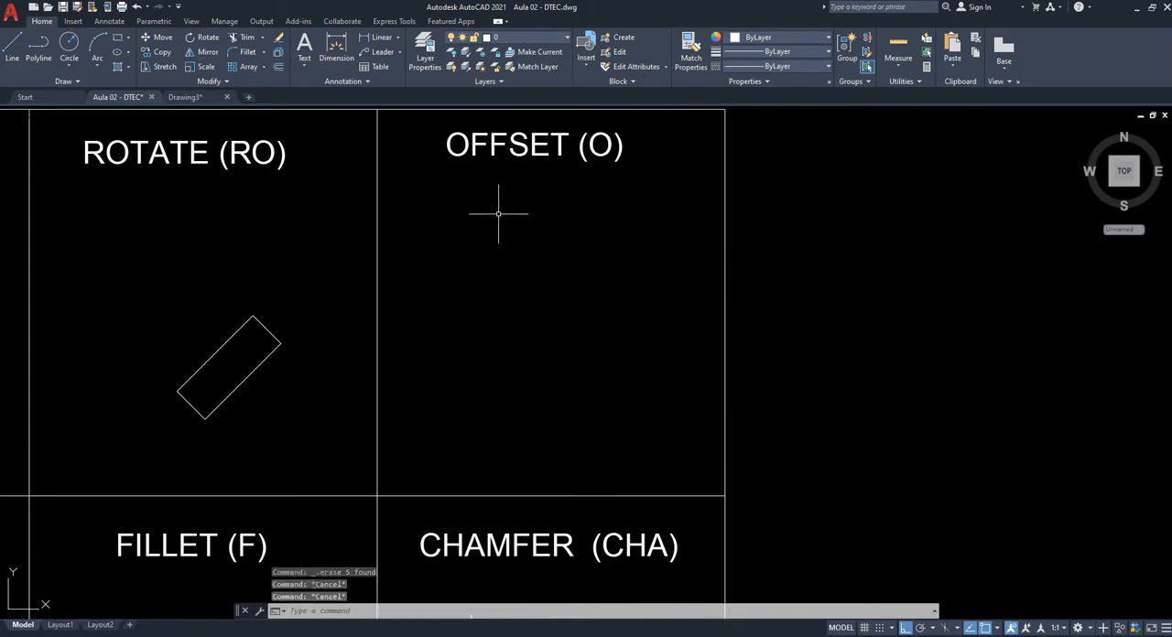
- Draw a large rectangle of free size filling most of the OFFSET cell below its title
type("rec")
key("Return")
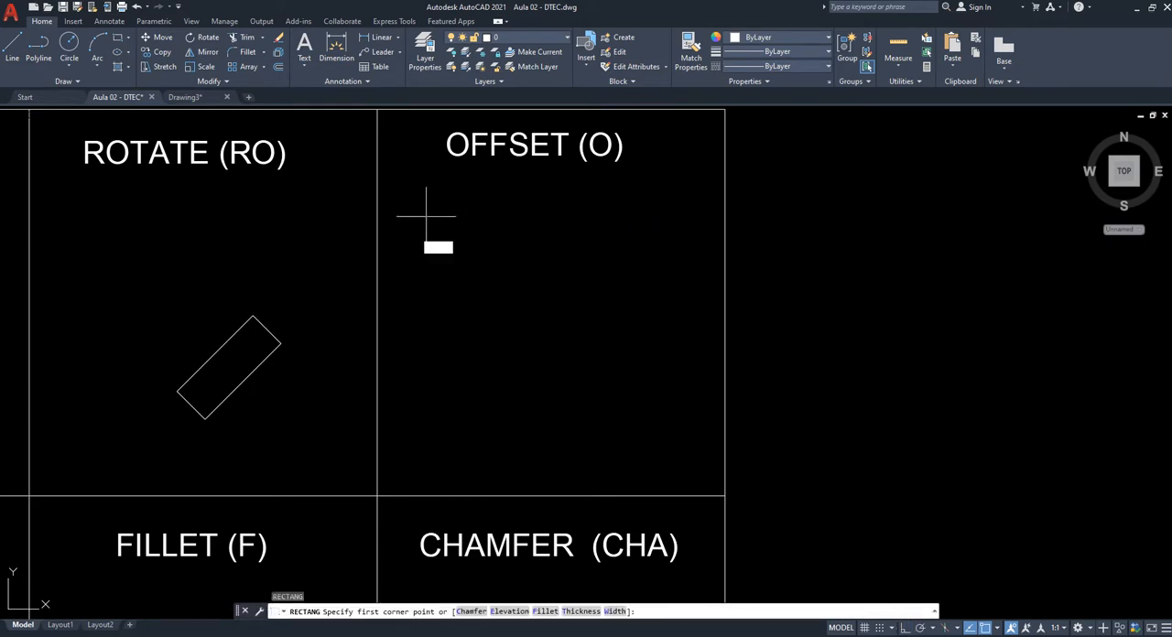
left_click(426, 217)
left_click(649, 405)
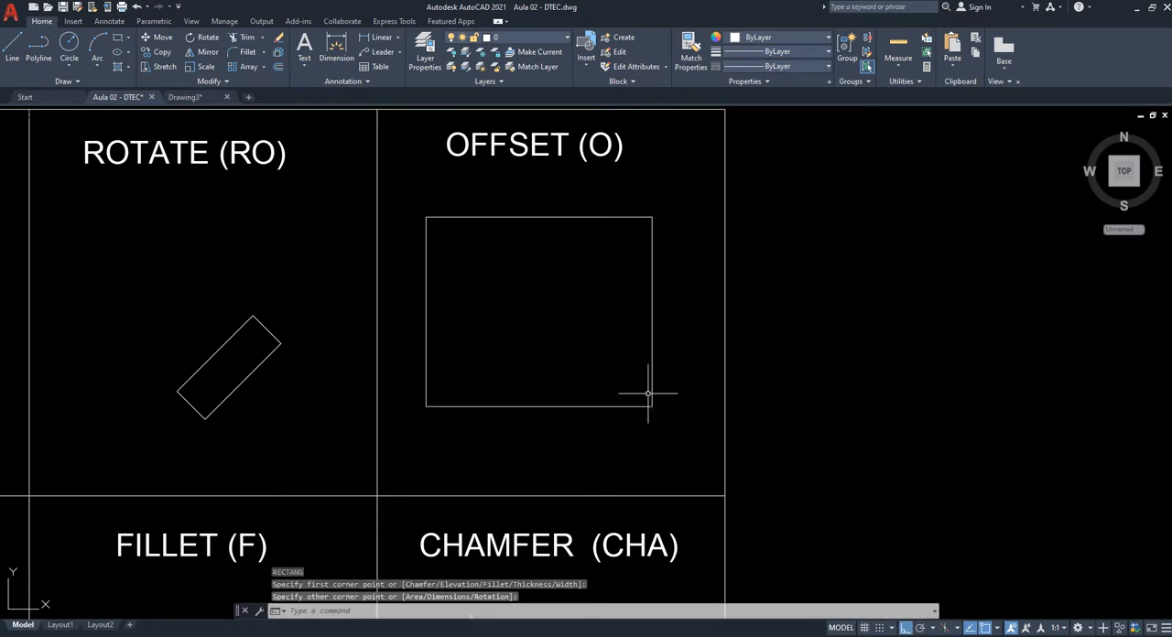
- Offset the OFFSET cell's rectangle inward by 0.19 and end the command
scroll(623, 261, "up", 2)
middle_click_drag(636, 292, 673, 290)
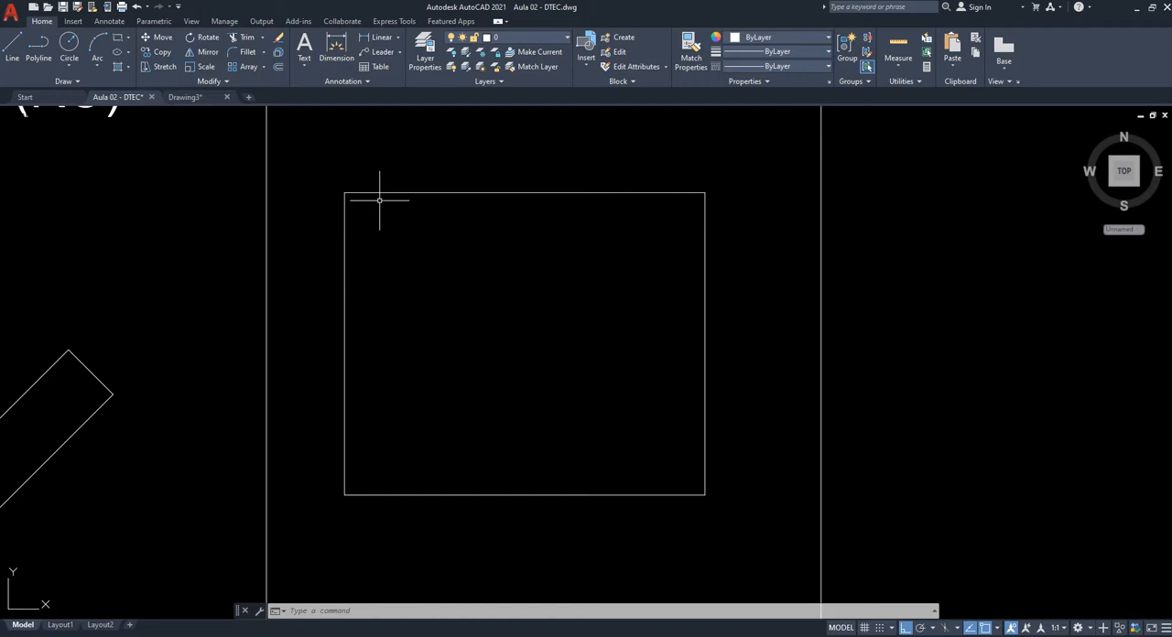
type("o")
key("Return")
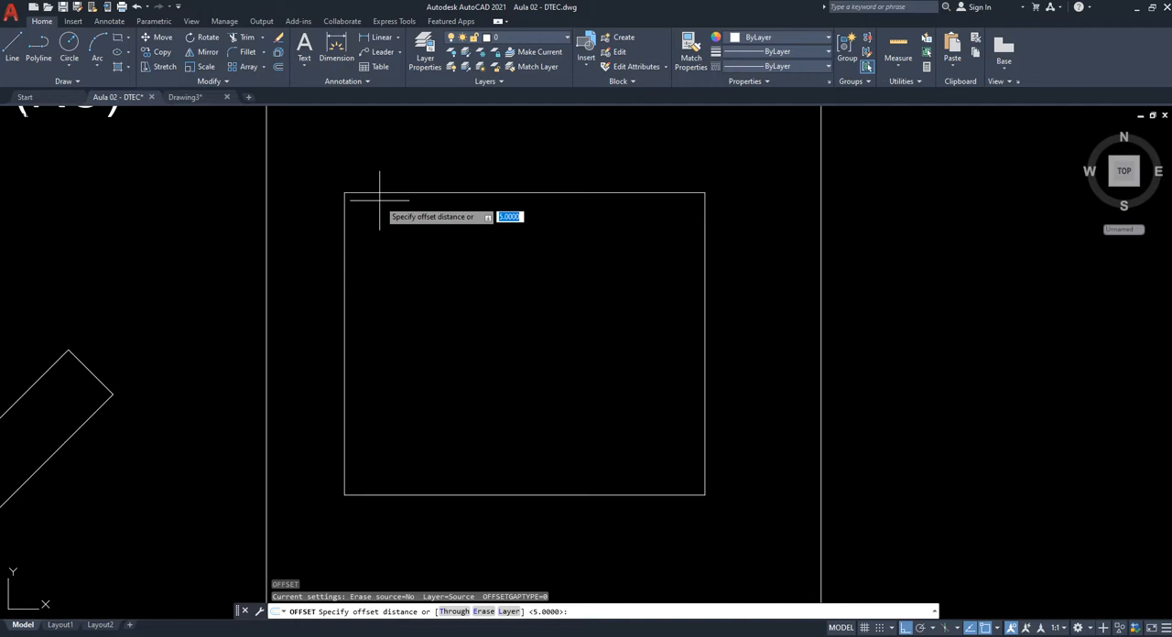
type("0.19")
key("Return")
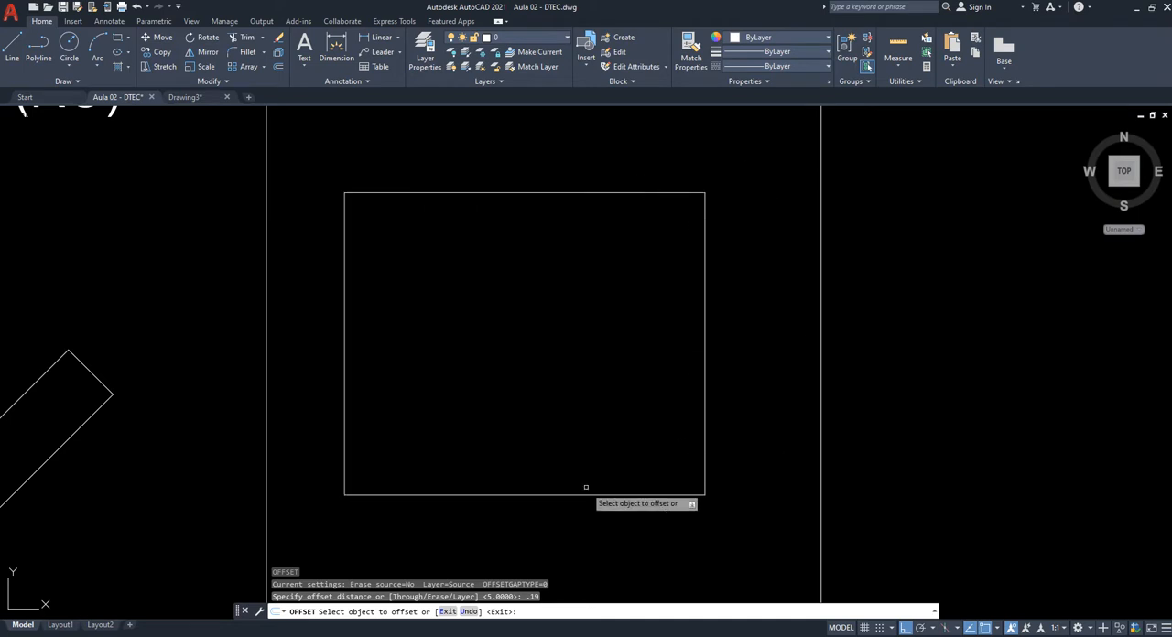
left_click(446, 192)
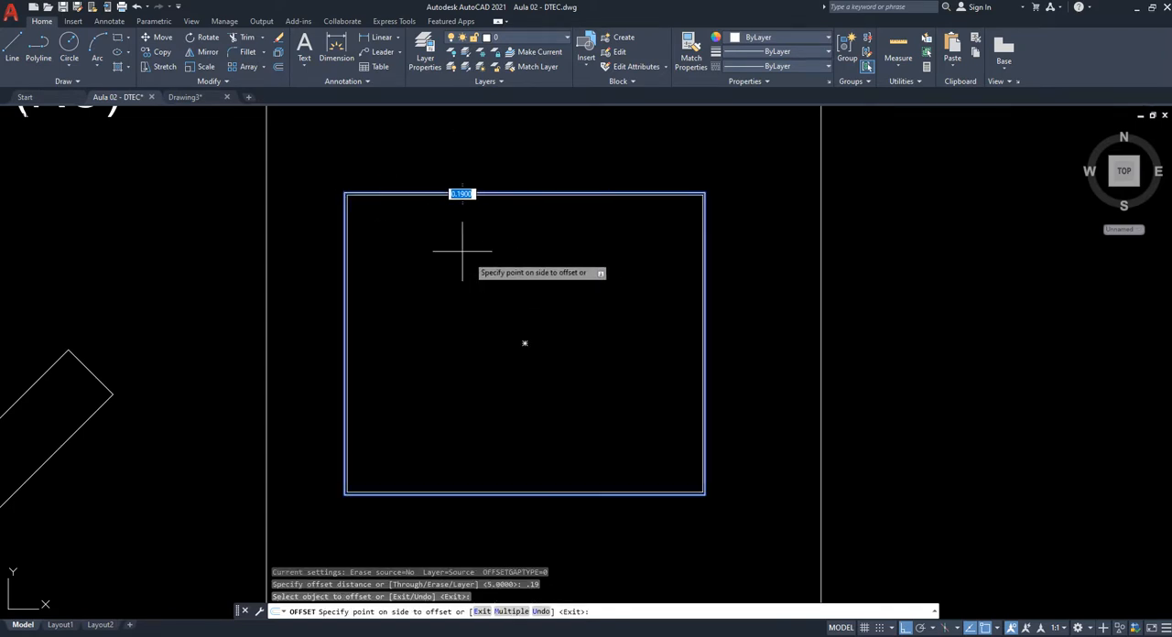
left_click(506, 283)
scroll(327, 199, "up", 10)
scroll(649, 210, "down", 6)
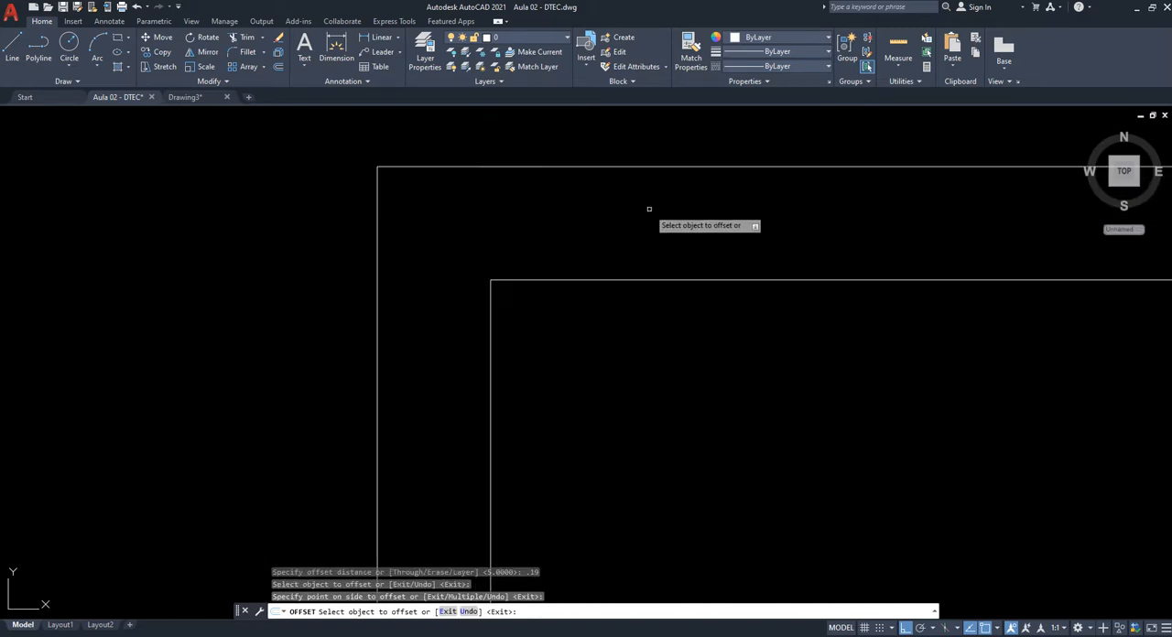
key("Escape")
scroll(471, 251, "down", 4)
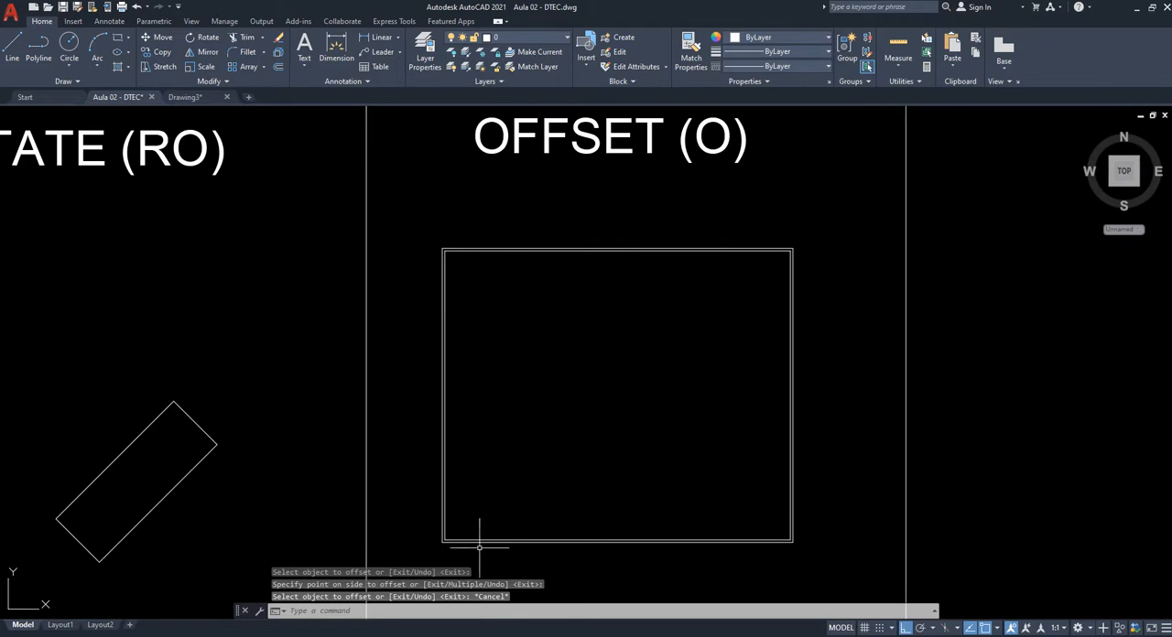
- Measure the gap between the outer and inner rectangles near their upper-left corner
scroll(461, 240, "up", 8)
key("Escape")
key("Escape")
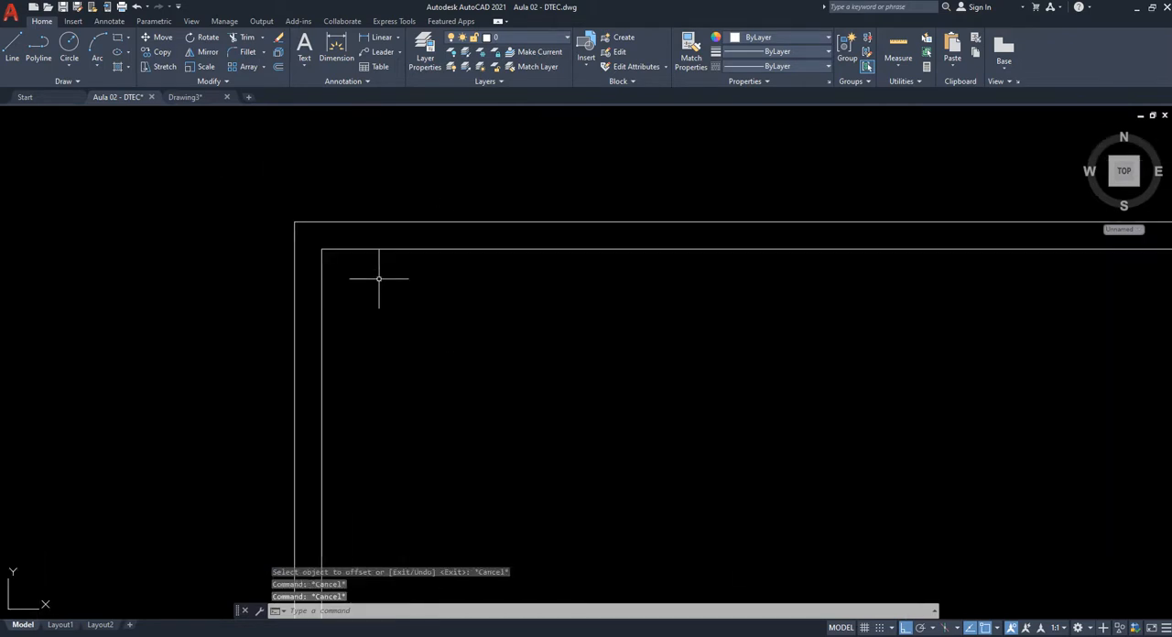
key("Return")
left_click(356, 248)
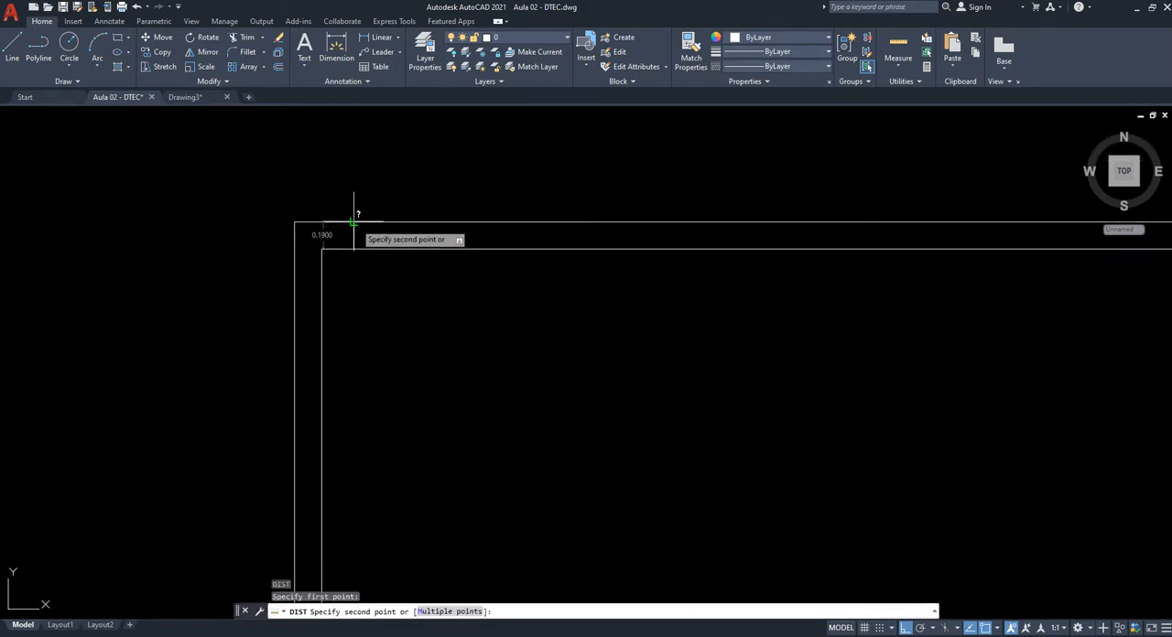
scroll(355, 223, "up", 6)
middle_click_drag(342, 325, 544, 304)
scroll(470, 270, "down", 2)
key("Escape")
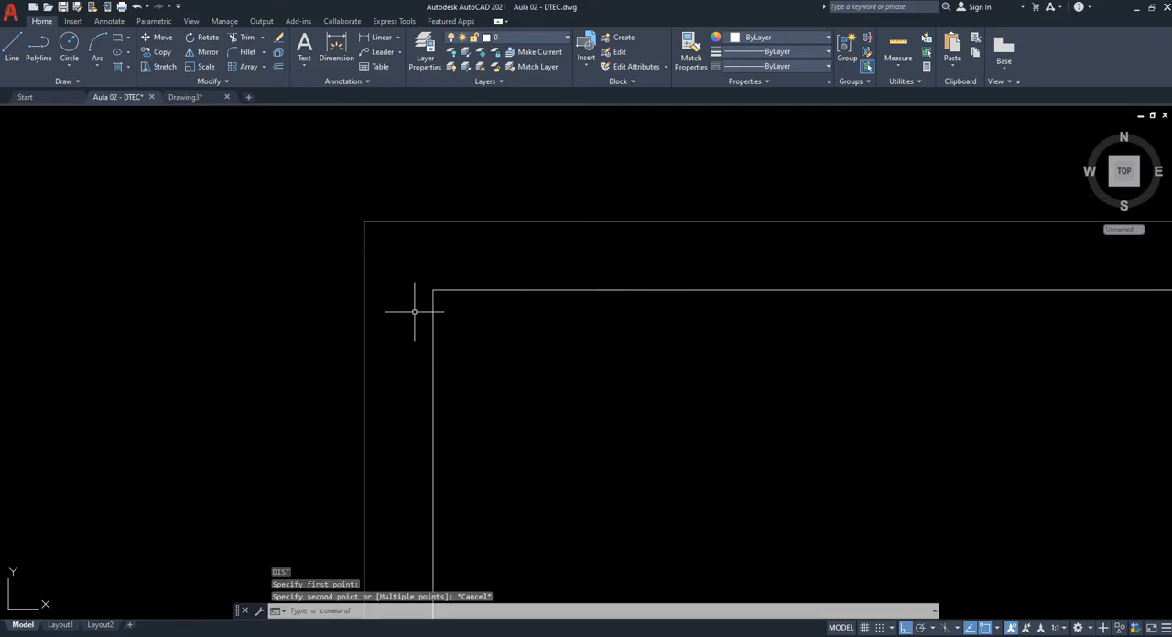
- Erase both nested rectangles from the OFFSET cell
scroll(414, 312, "down", 6)
middle_click_drag(443, 296, 483, 308)
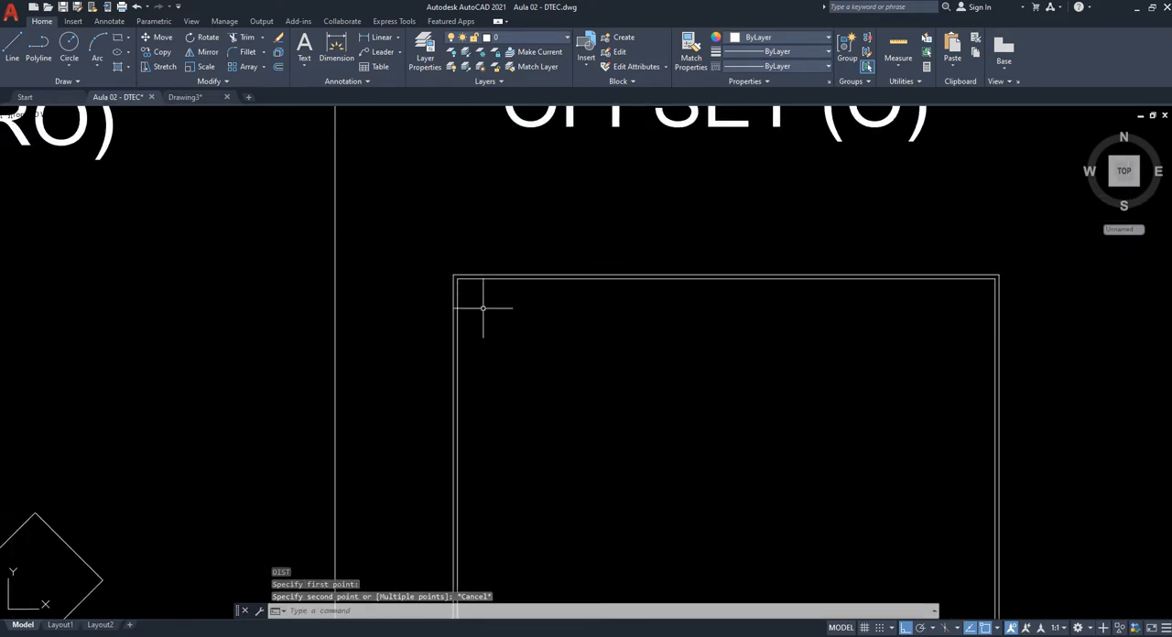
scroll(504, 302, "down", 4)
scroll(486, 224, "up", 2)
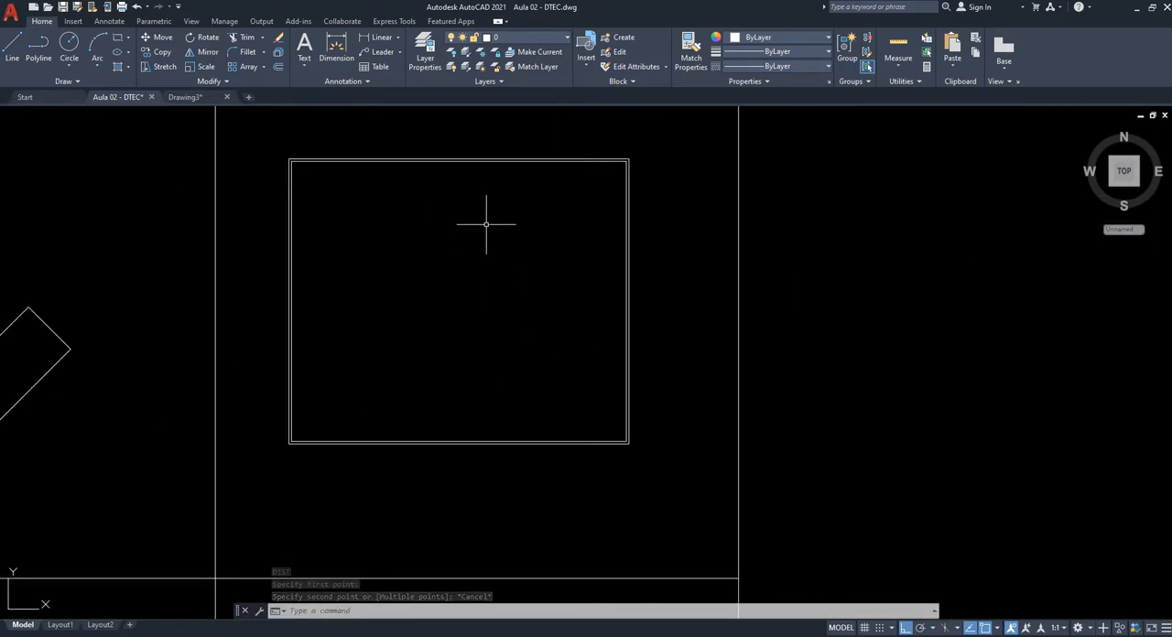
middle_click_drag(505, 303, 555, 358)
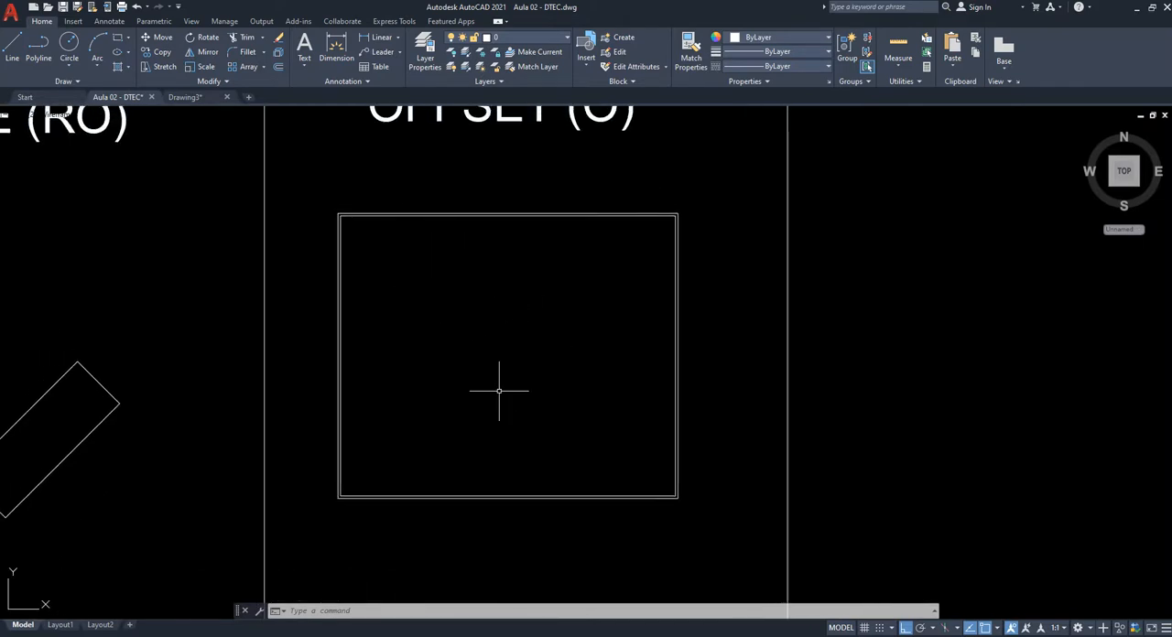
middle_click_drag(419, 574, 440, 410)
left_click(620, 397)
left_click(495, 233)
key("Delete")
- Draw a closed 5 by 5 square from four separate lines in the OFFSET cell
mouse_move(560, 291)
middle_mouse_down()
mouse_move(505, 325)
mouse_move(499, 391)
middle_mouse_up()
type("l")
key("Return")
left_click(416, 236)
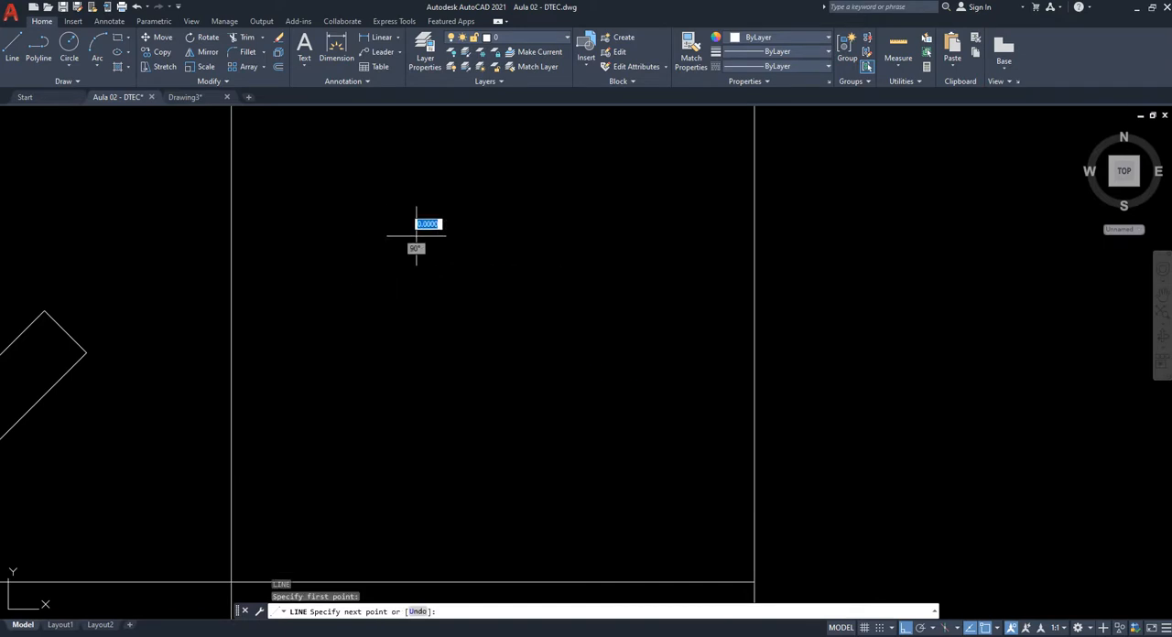
type("5")
key("Return")
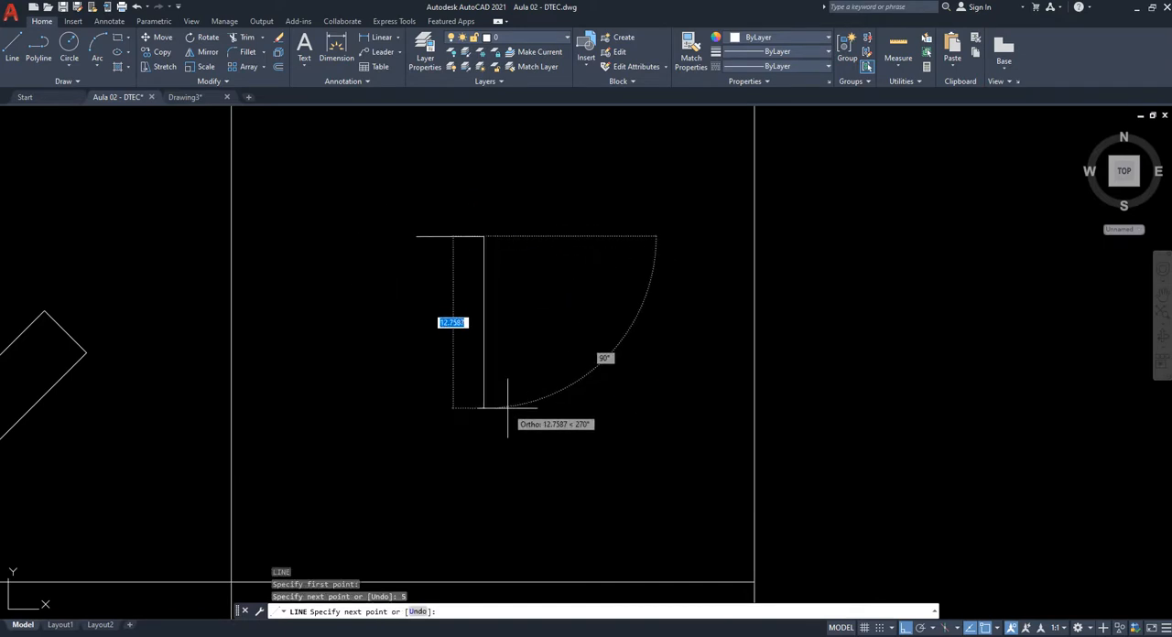
type("5")
key("Return")
type("5")
key("Return")
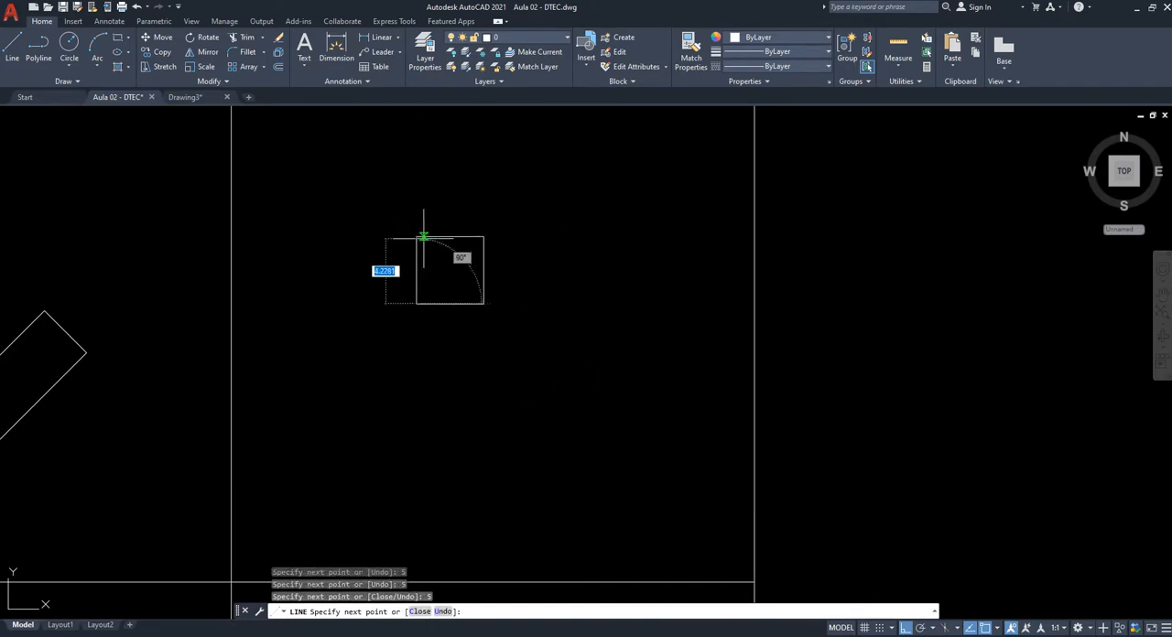
left_click(420, 239)
key("Escape")
- Offset the upper and left lines of the 5-unit square inward by 0.19
scroll(423, 244, "up", 4)
scroll(540, 237, "up", 2)
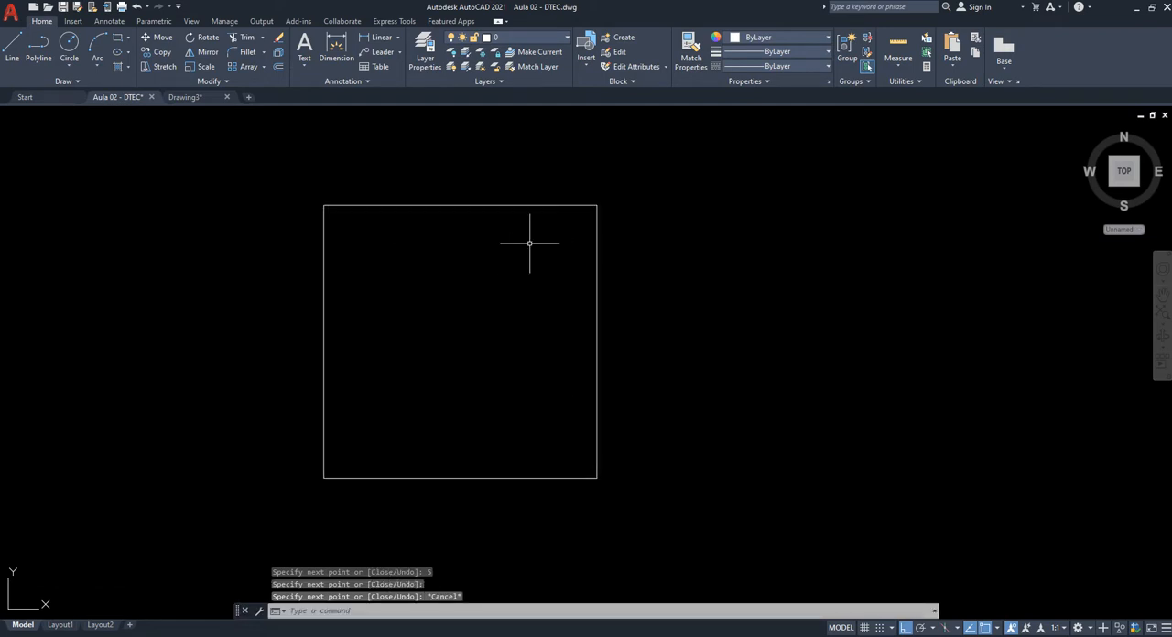
key("Return")
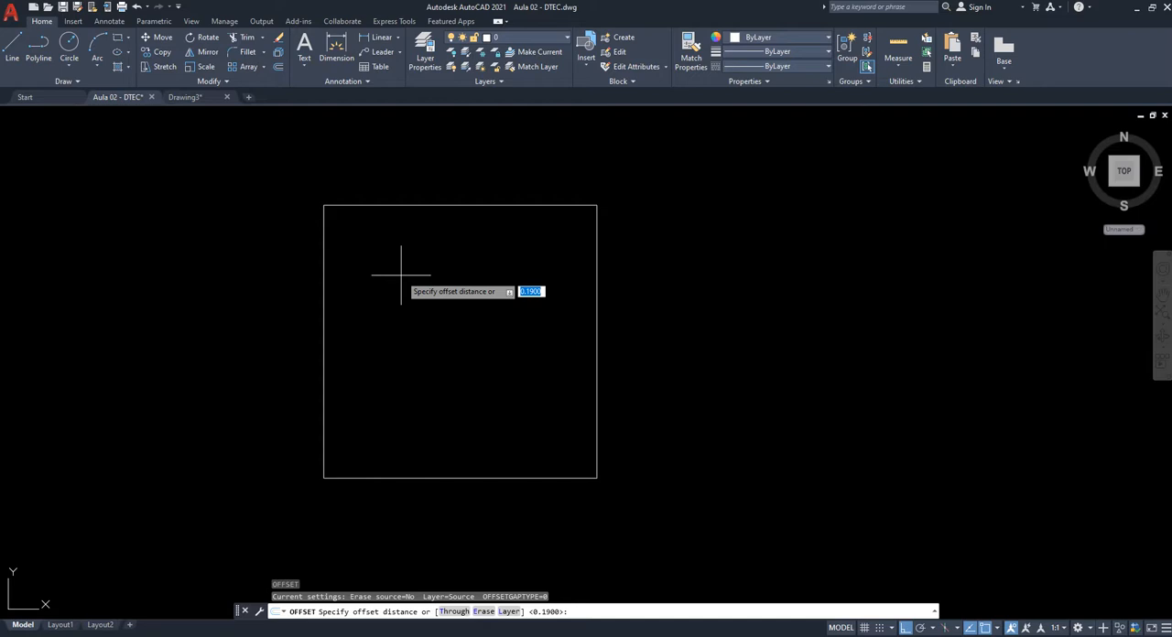
key("Return")
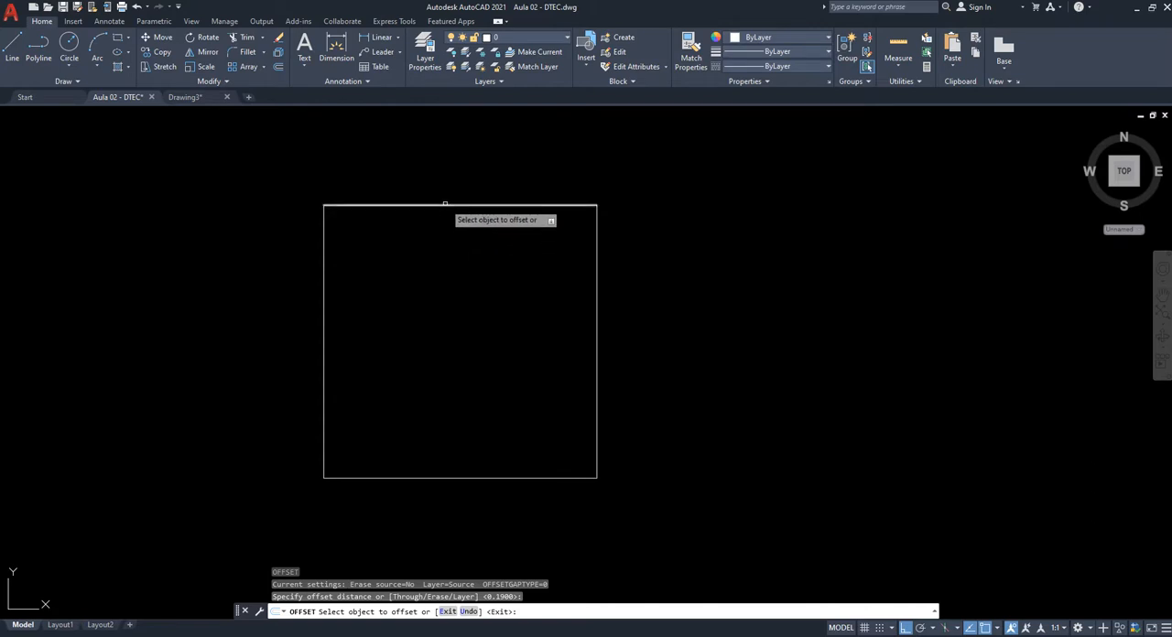
scroll(384, 371, "up", 2)
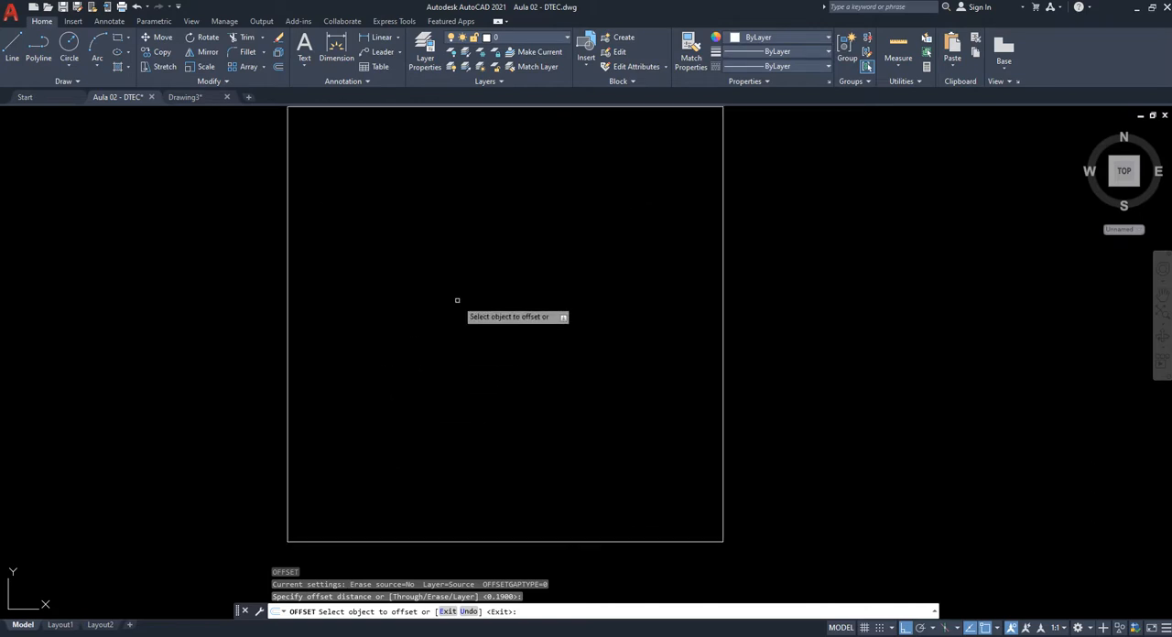
middle_click_drag(457, 300, 475, 332)
middle_click_drag(544, 259, 566, 322)
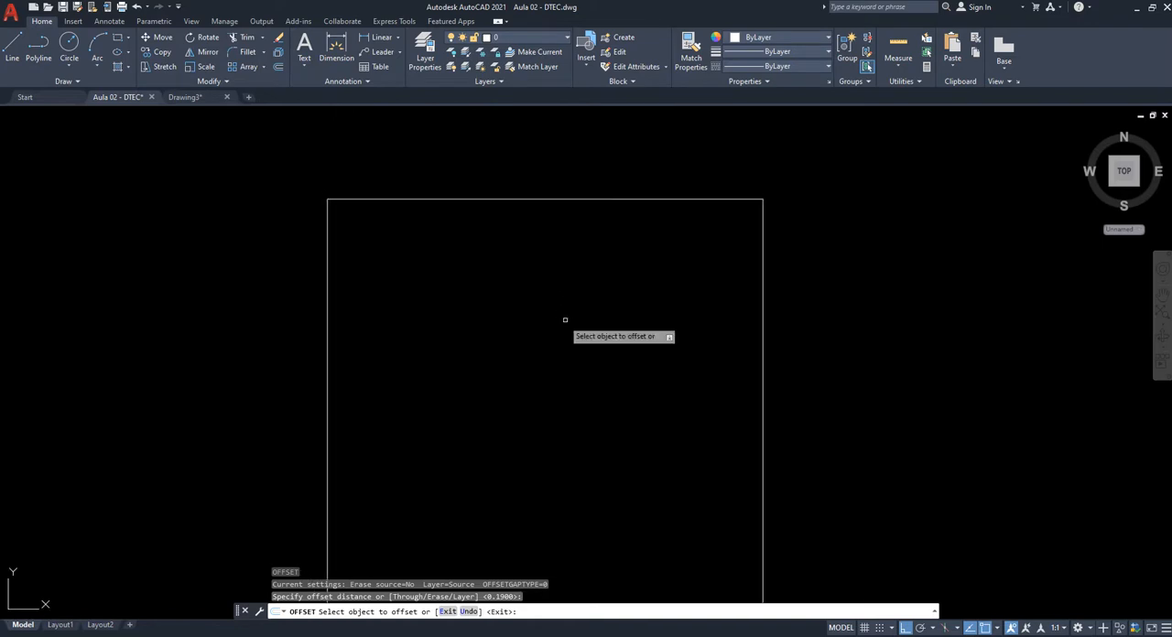
left_click(507, 199)
left_click(499, 281)
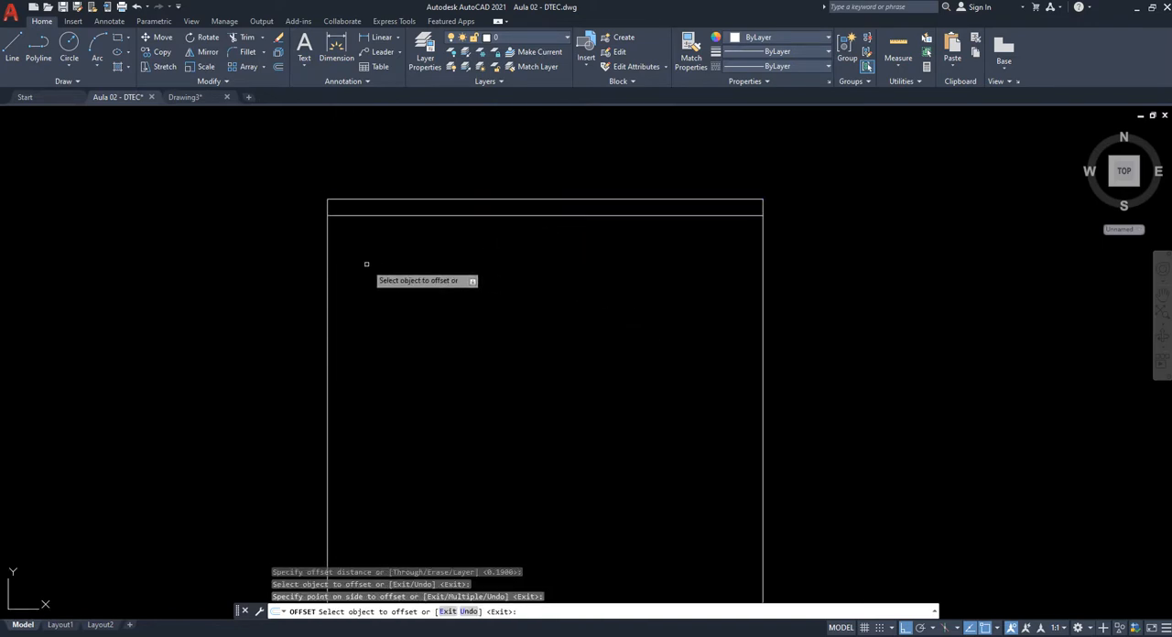
left_click(328, 269)
left_click(485, 274)
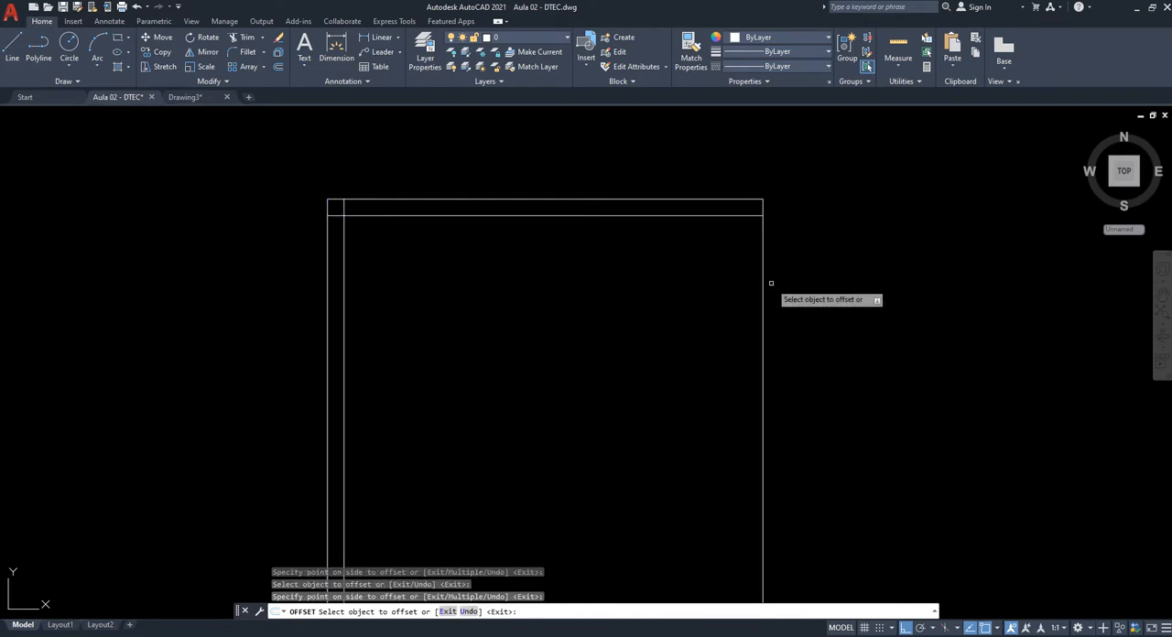
- Offset the square's right and lower lines inward by the same distance and end the command
left_click(763, 271)
left_click(645, 302)
middle_click_drag(632, 486, 654, 404)
left_click(599, 492)
left_click(608, 403)
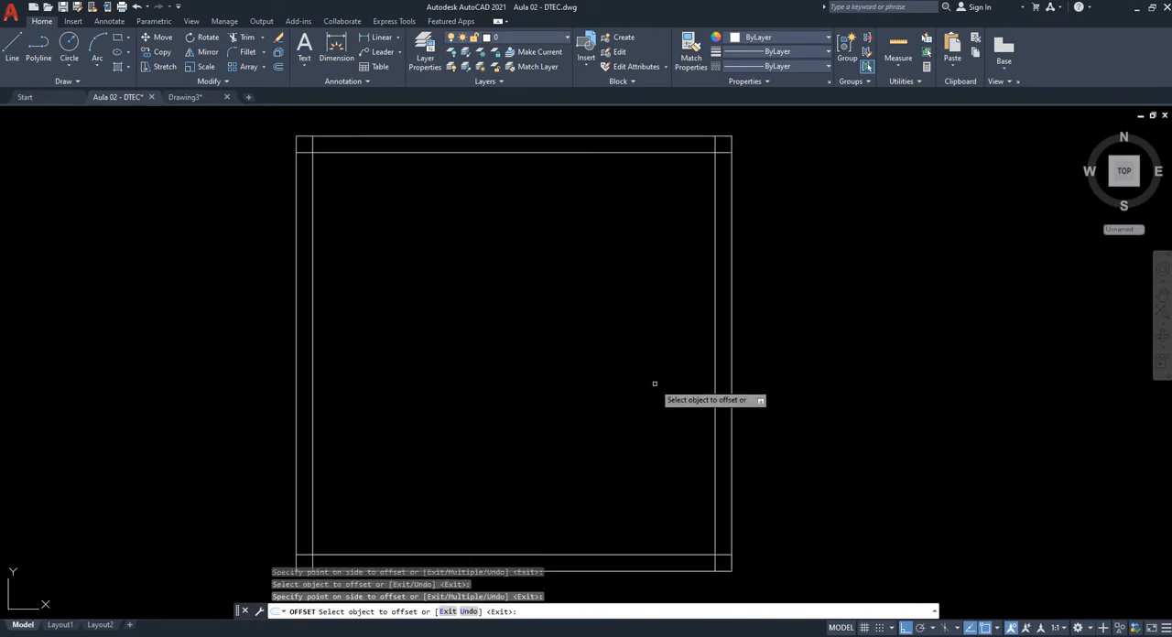
key("Escape")
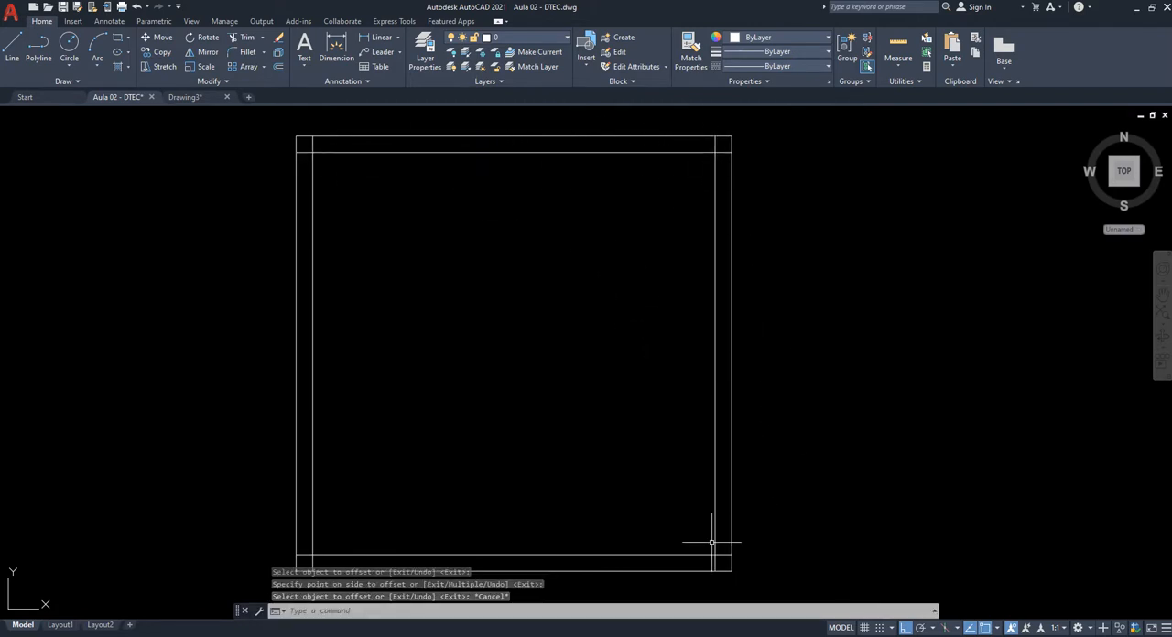
- Draw a freehand rectangle of roughly the same size just to the right of the line-built square
scroll(320, 315, "up", 8)
scroll(350, 330, "down", 2)
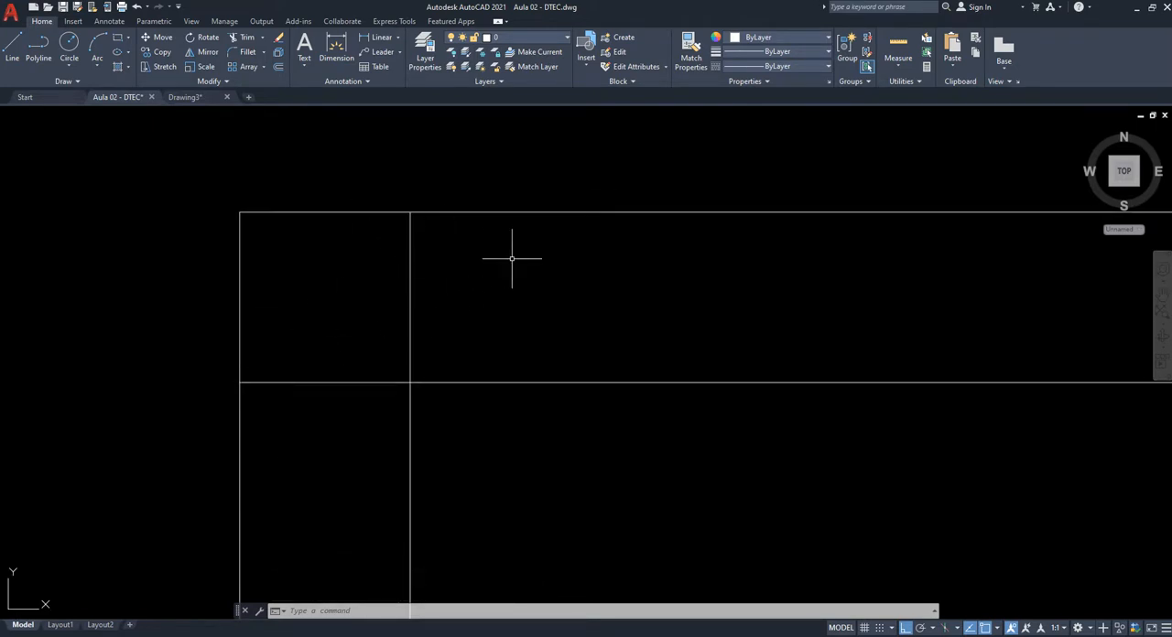
scroll(412, 240, "down", 5)
type("re")
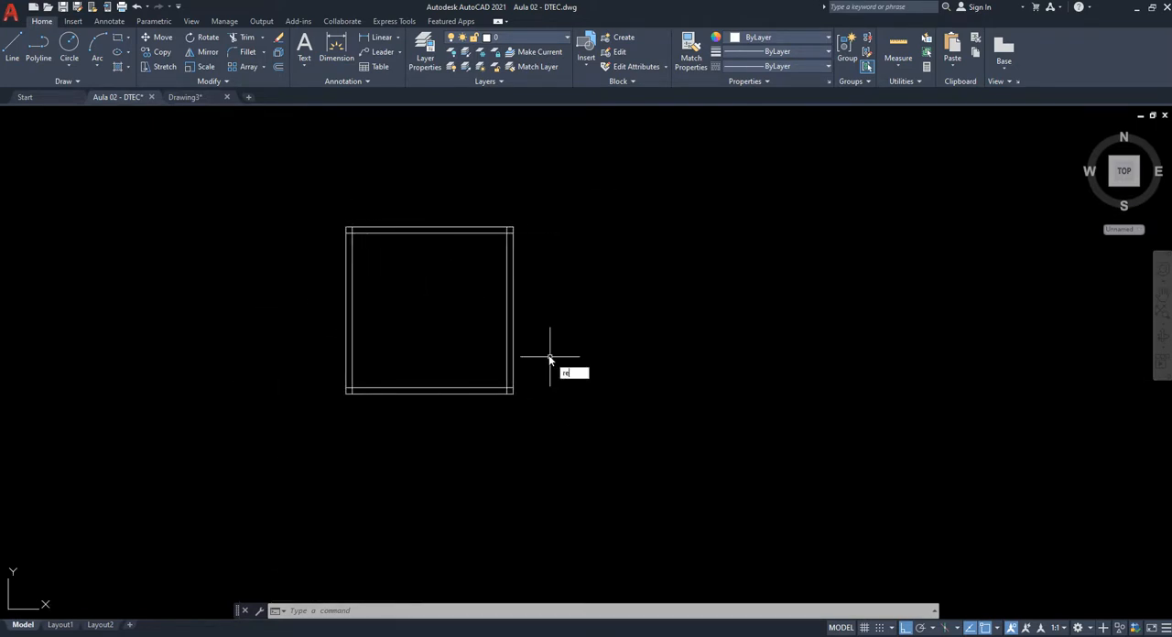
type("c")
key("Return")
left_click(546, 228)
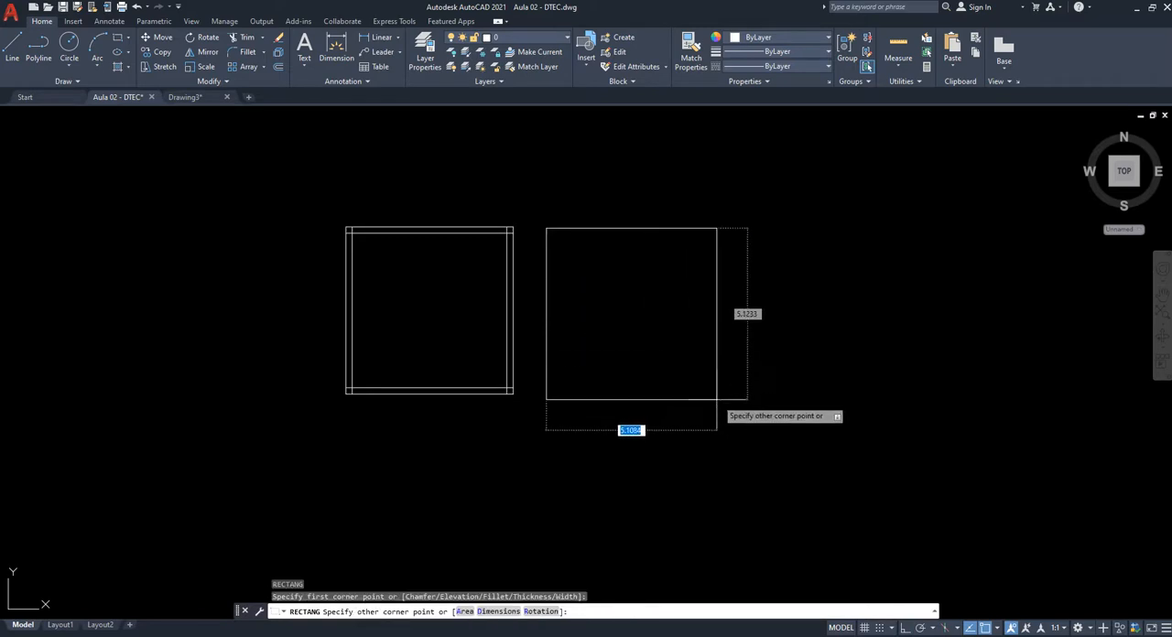
left_click(702, 394)
key("Escape")
key("Escape")
key("Escape")
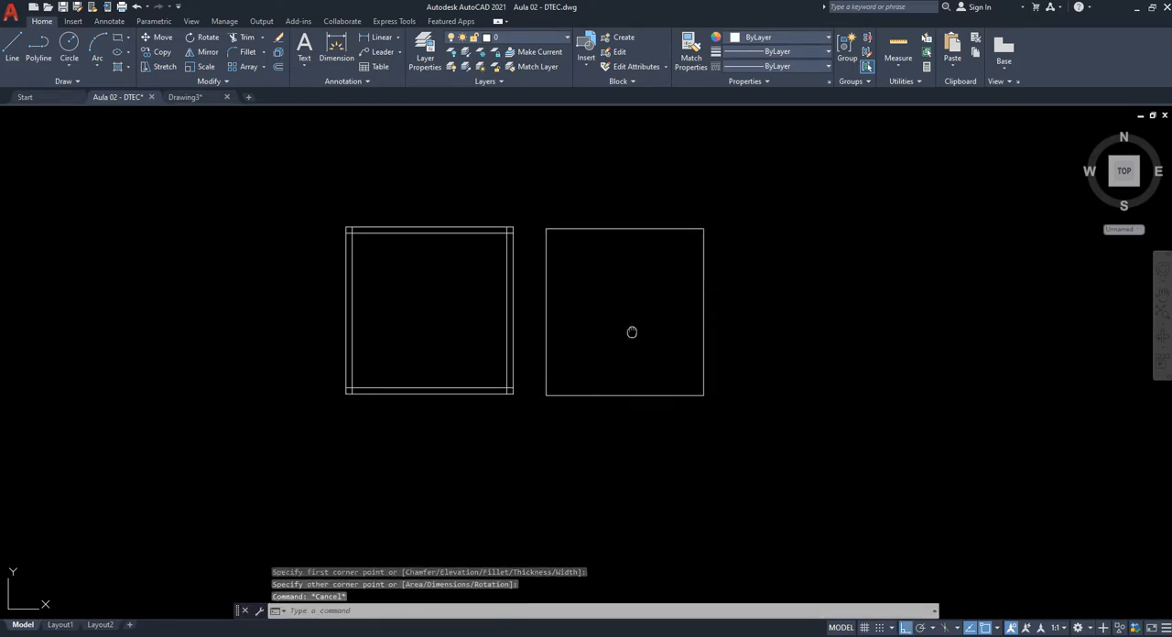
- Offset the new rectangle inward by 0.19 and end the command
middle_click_drag(633, 333, 589, 352)
type("o")
key("Return")
key("Return")
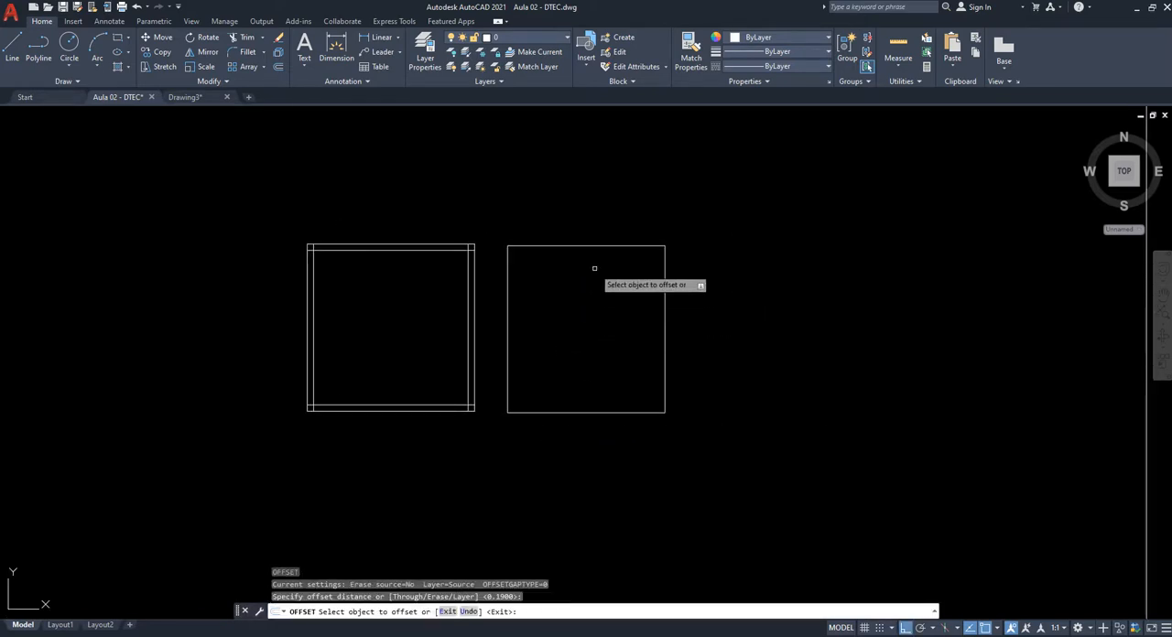
left_click(578, 246)
left_click(561, 397)
key("Escape")
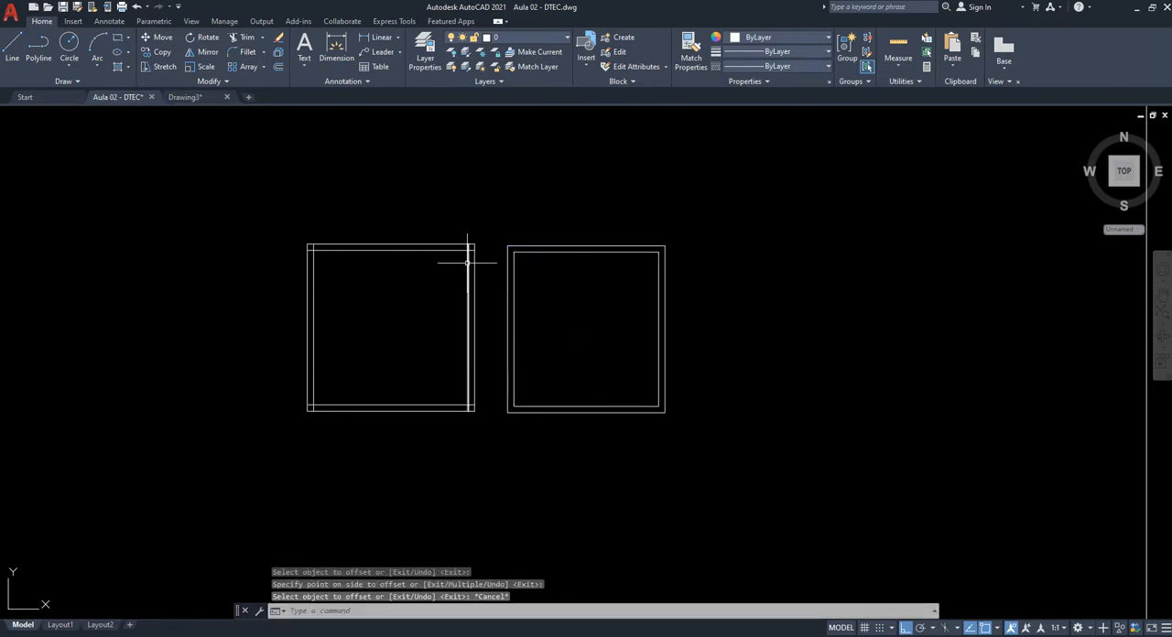
- Trim the overlapping ends of the inner lines at the line-built square's upper-right corner
type("tr")
key("Return")
scroll(468, 240, "up", 5)
left_click(482, 326)
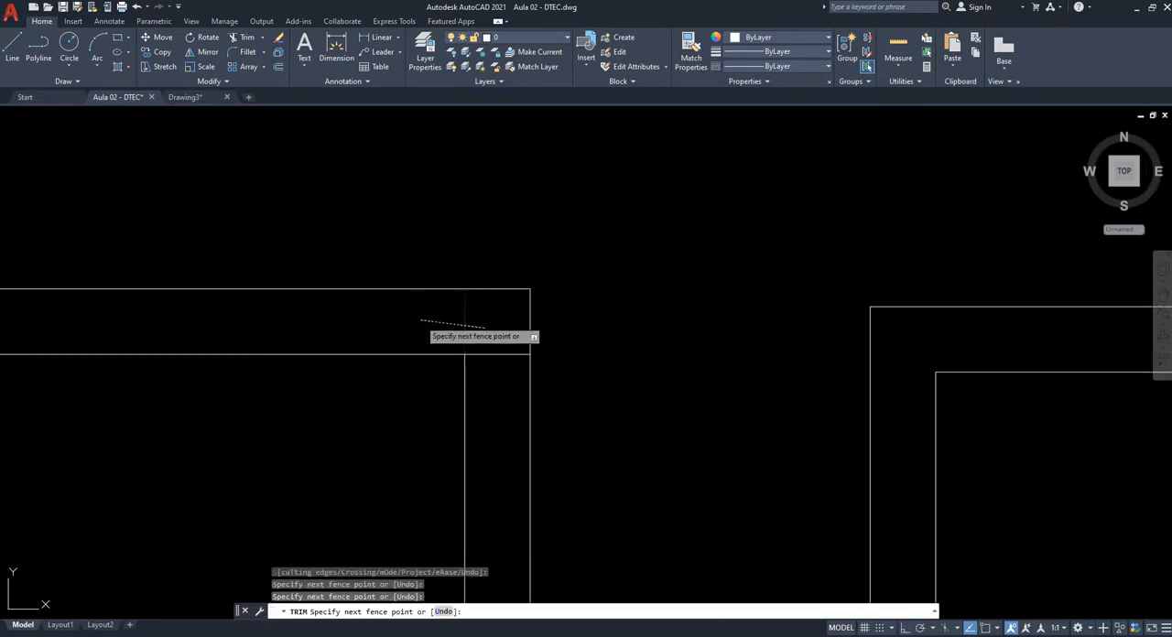
left_click(421, 319)
left_click(488, 327)
left_click(487, 377)
- Trim the overlapping ends of the inner lines at the line-built square's lower-right corner
scroll(487, 353, "down", 4)
scroll(471, 329, "up", 5)
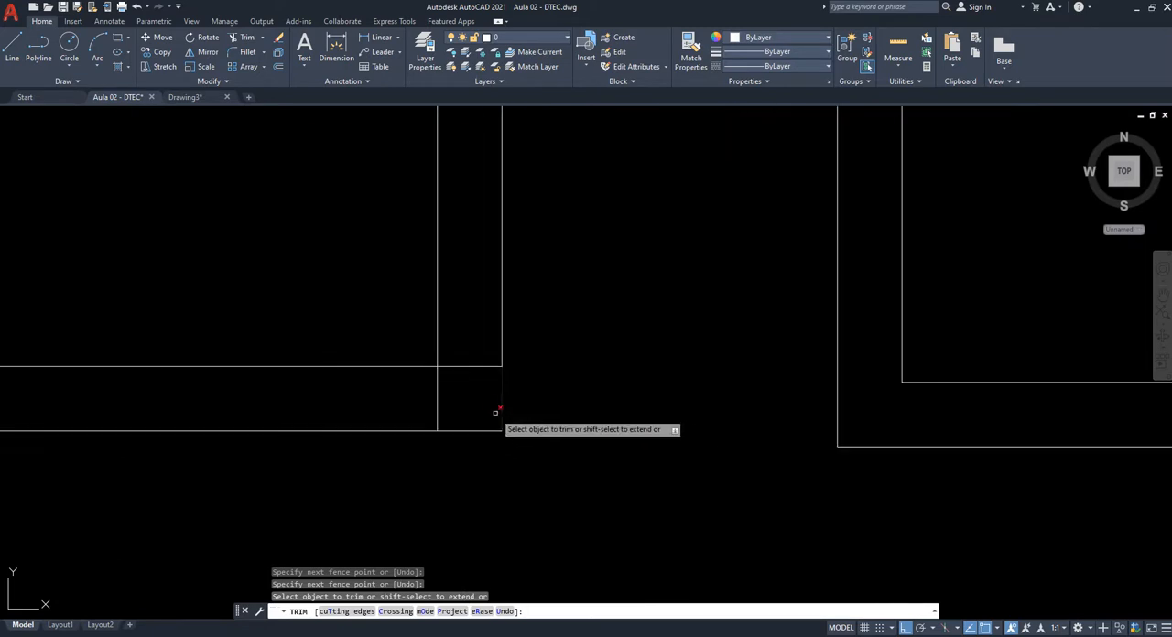
left_click(470, 342)
left_click(461, 394)
left_click(385, 400)
scroll(522, 388, "down", 2)
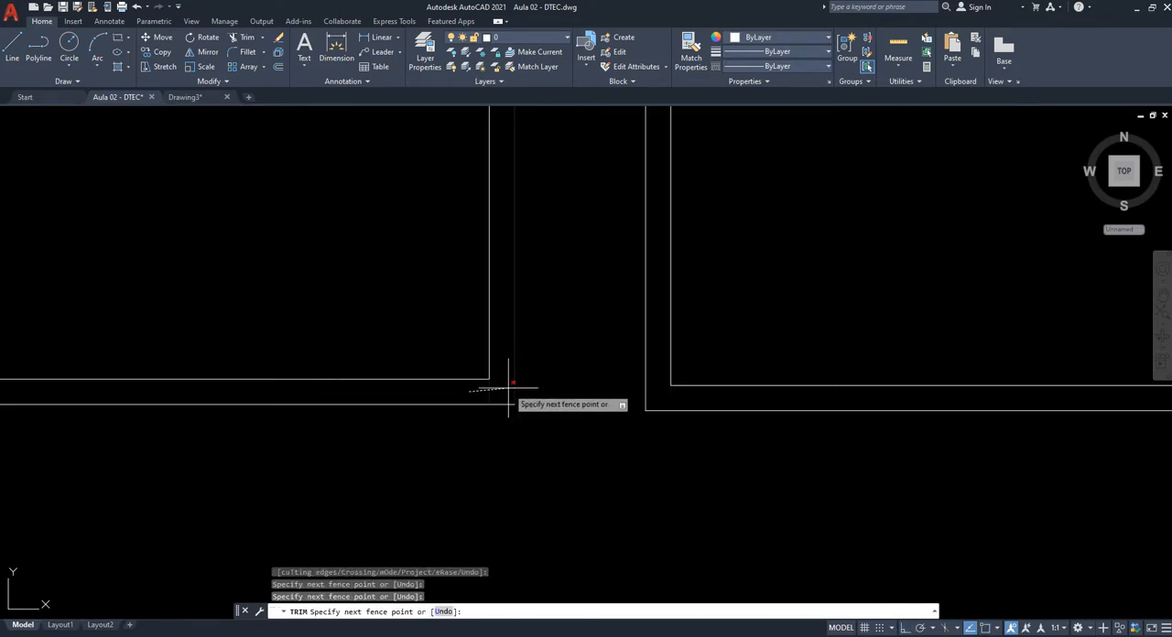
left_click(505, 390)
- Trim the overlapping ends of the inner lines at the line-built square's lower-left corner
scroll(557, 396, "down", 4)
scroll(419, 394, "up", 4)
scroll(566, 366, "up", 5)
left_click(403, 427)
left_click(317, 431)
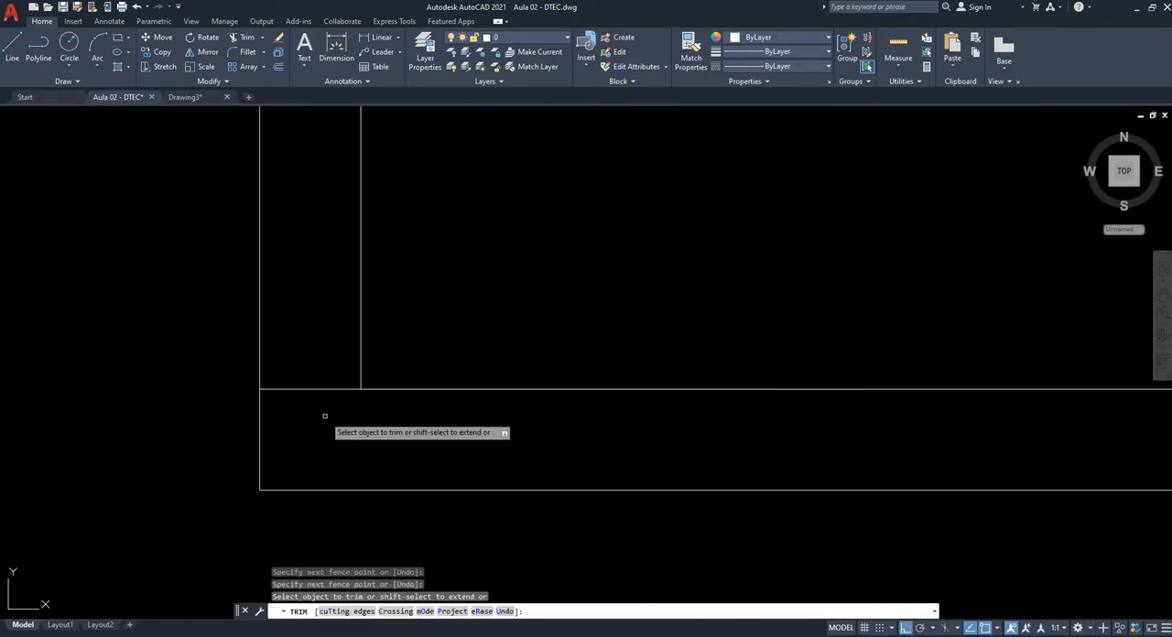
left_click(320, 357)
left_click(307, 431)
- Trim the overlapping ends of the inner lines at the line-built square's upper-left corner and end the command
scroll(339, 447, "down", 5)
scroll(417, 311, "up", 6)
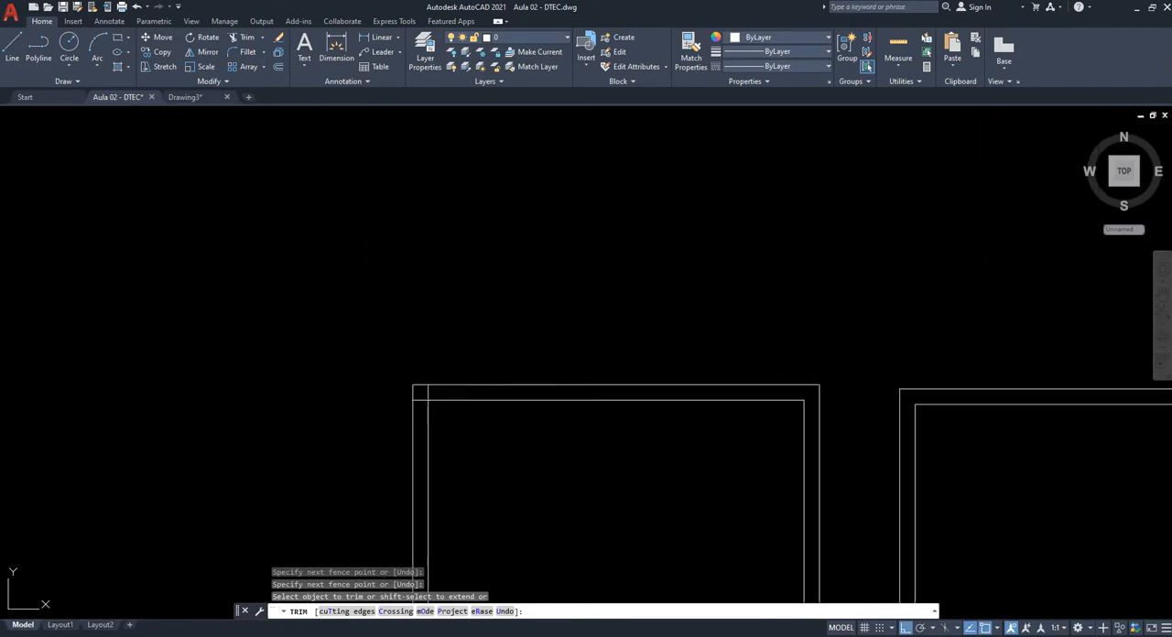
scroll(460, 364, "up", 3)
left_click(468, 348)
left_click(401, 339)
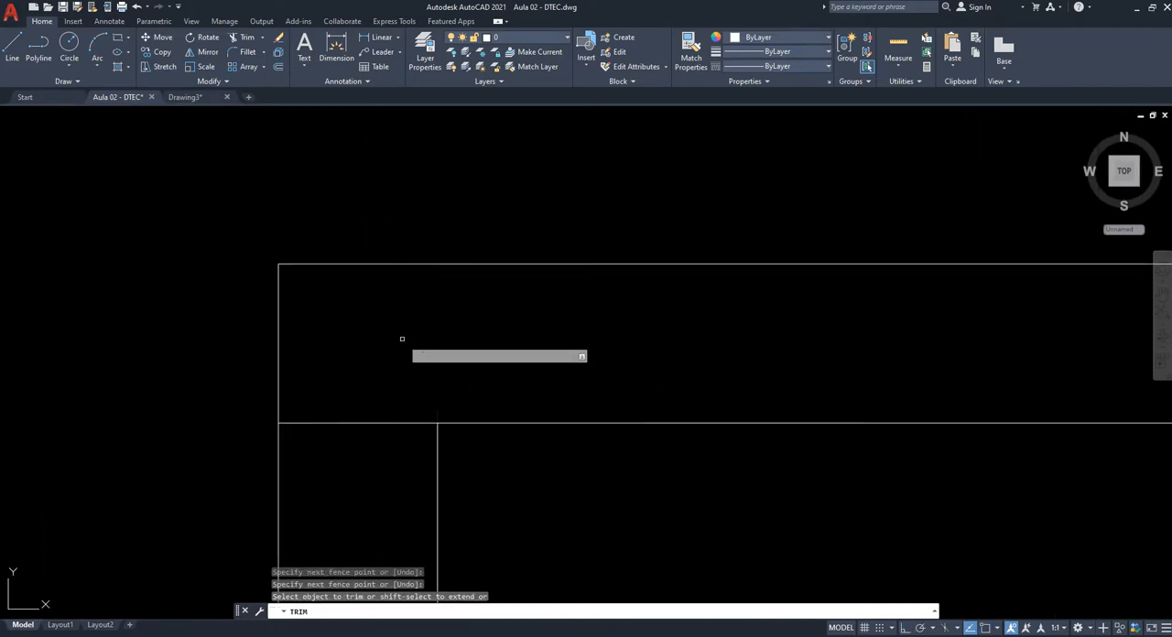
left_click(358, 465)
left_click(320, 364)
key("Escape")
- Compare the trimmed line-built square with the offset rectangle beside it, and return to the view of the command table
scroll(316, 330, "down", 5)
middle_click_drag(421, 375, 340, 226)
scroll(504, 232, "down", 2)
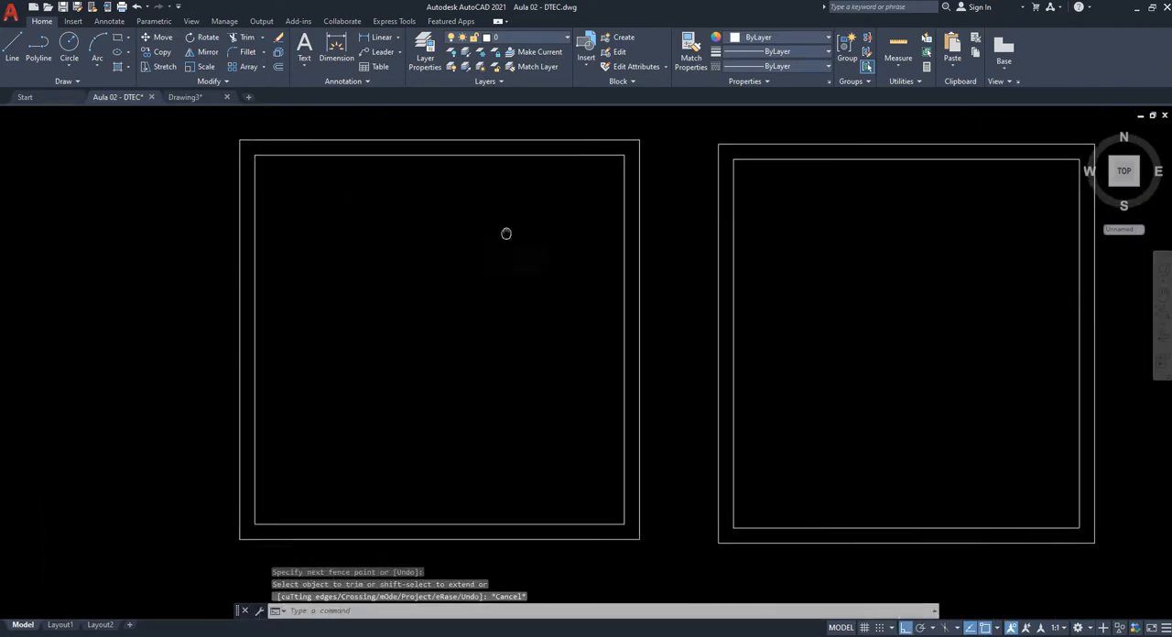
scroll(610, 461, "up", 2)
scroll(448, 197, "down", 3)
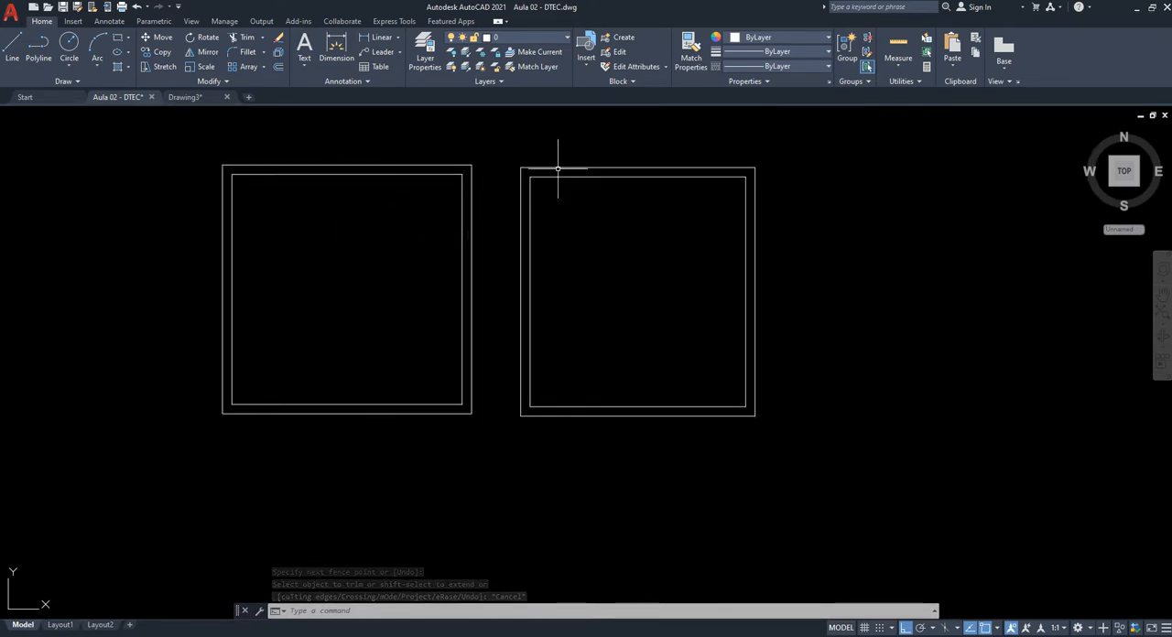
middle_click_drag(591, 222, 679, 245)
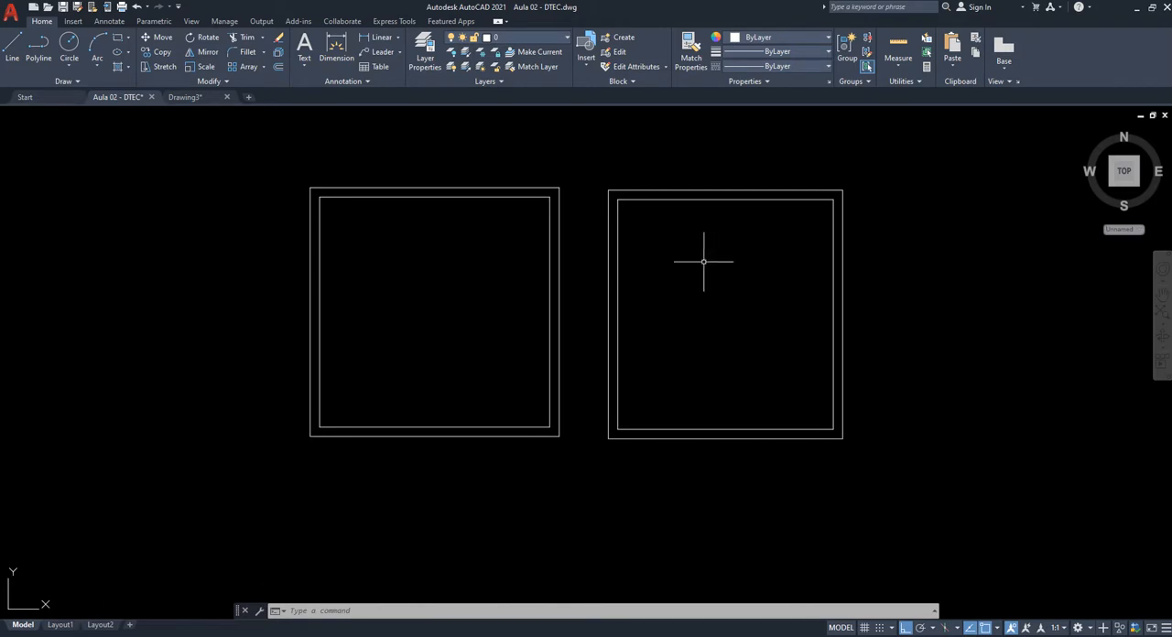
middle_click_drag(813, 295, 804, 292)
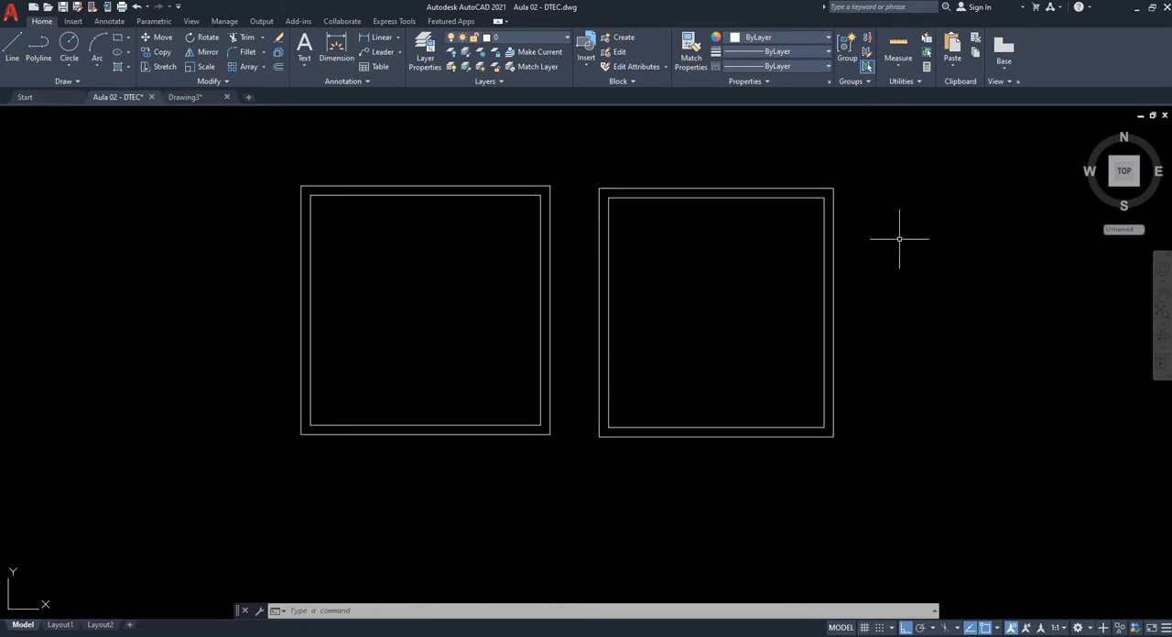
mouse_move(601, 446)
middle_mouse_down()
mouse_move(654, 478)
mouse_move(722, 491)
middle_mouse_up()
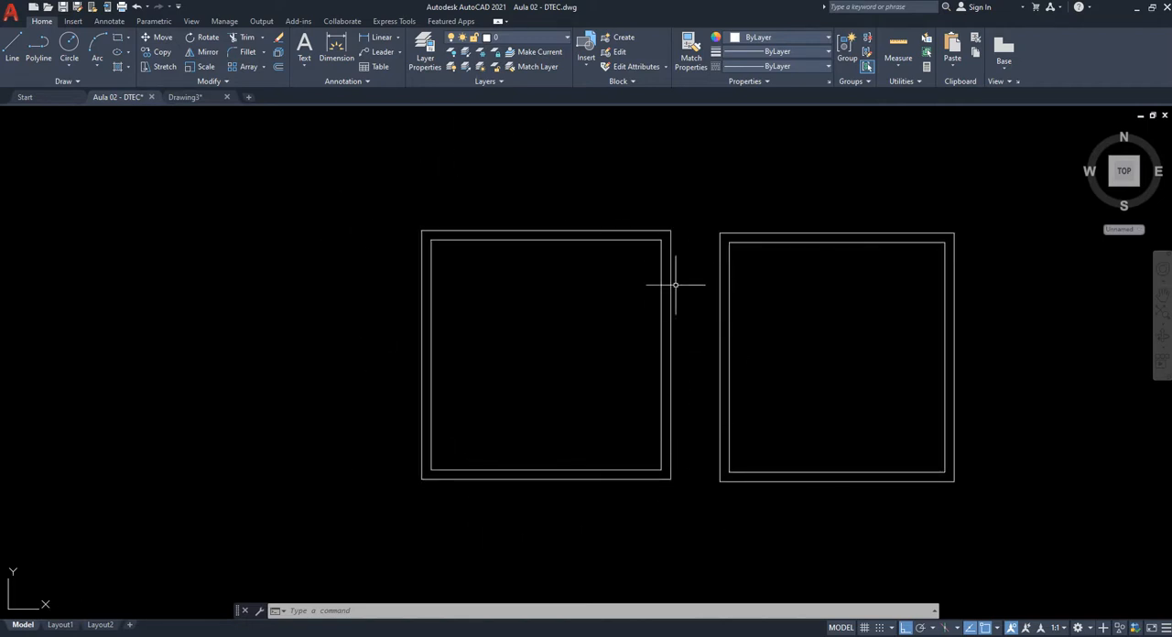
scroll(692, 340, "down", 2)
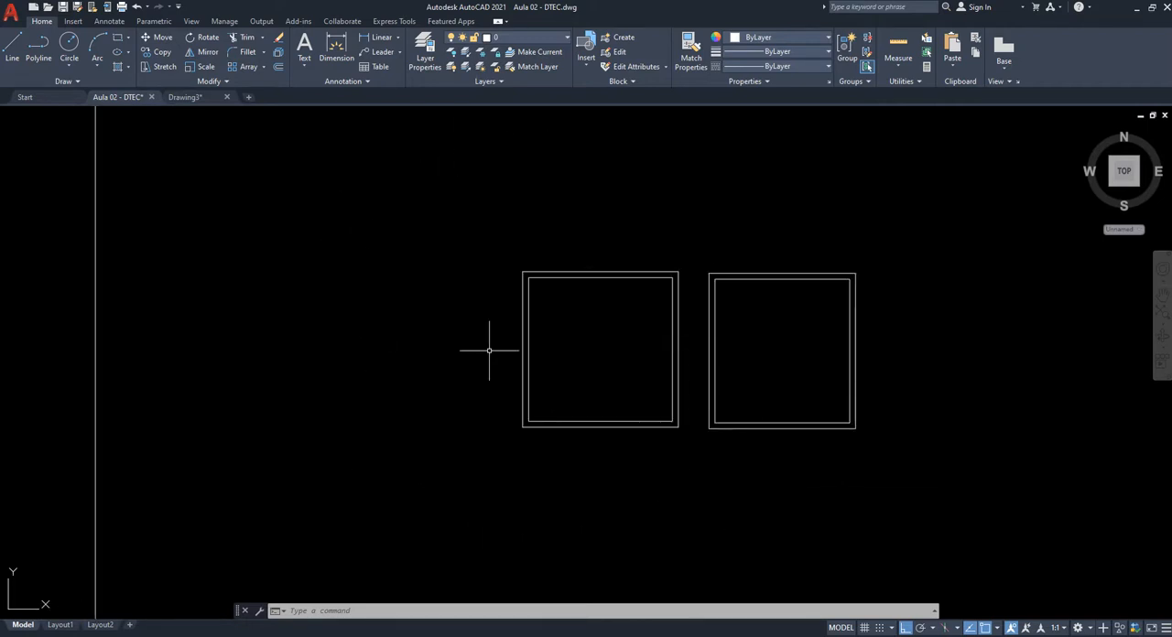
middle_click_drag(893, 454, 822, 471)
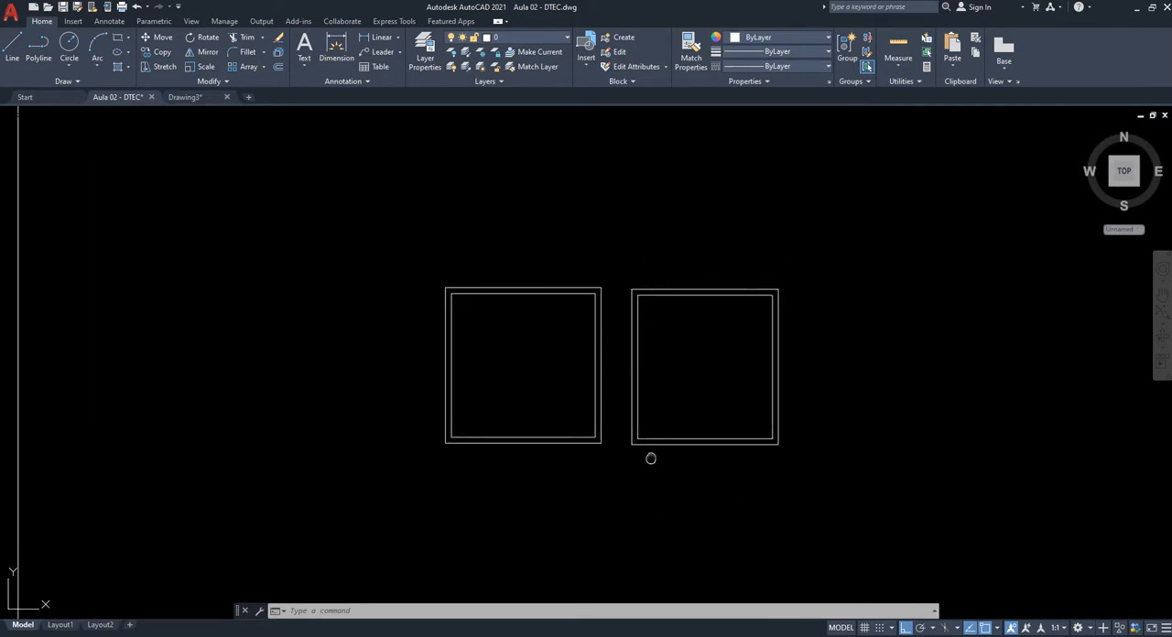
scroll(575, 430, "up", 2)
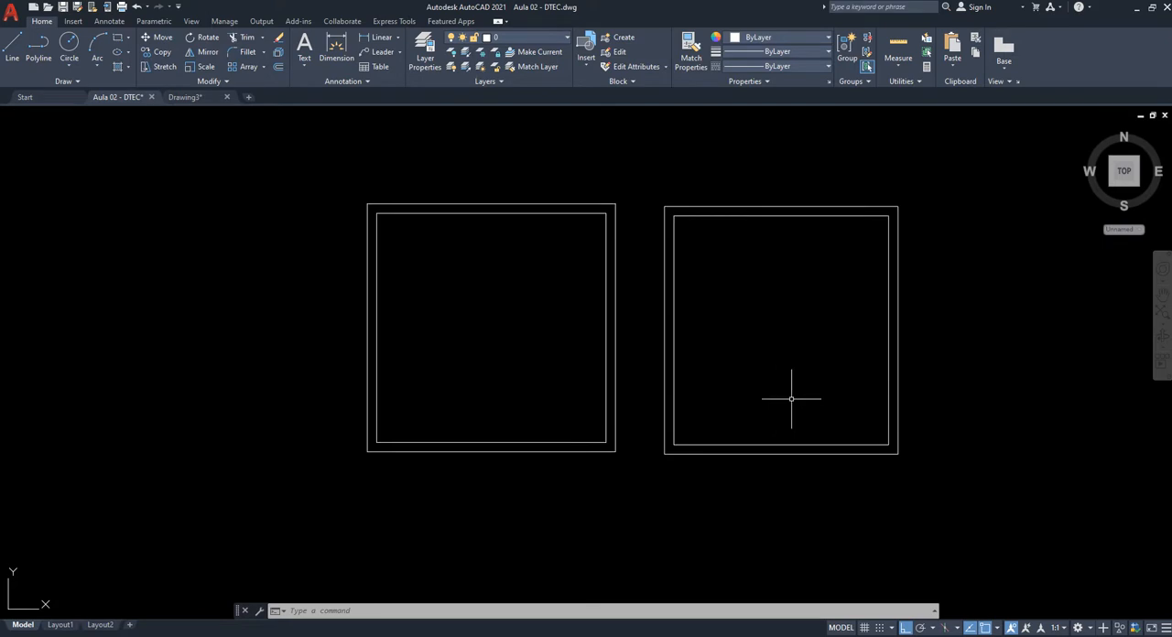
scroll(791, 398, "down", 8)
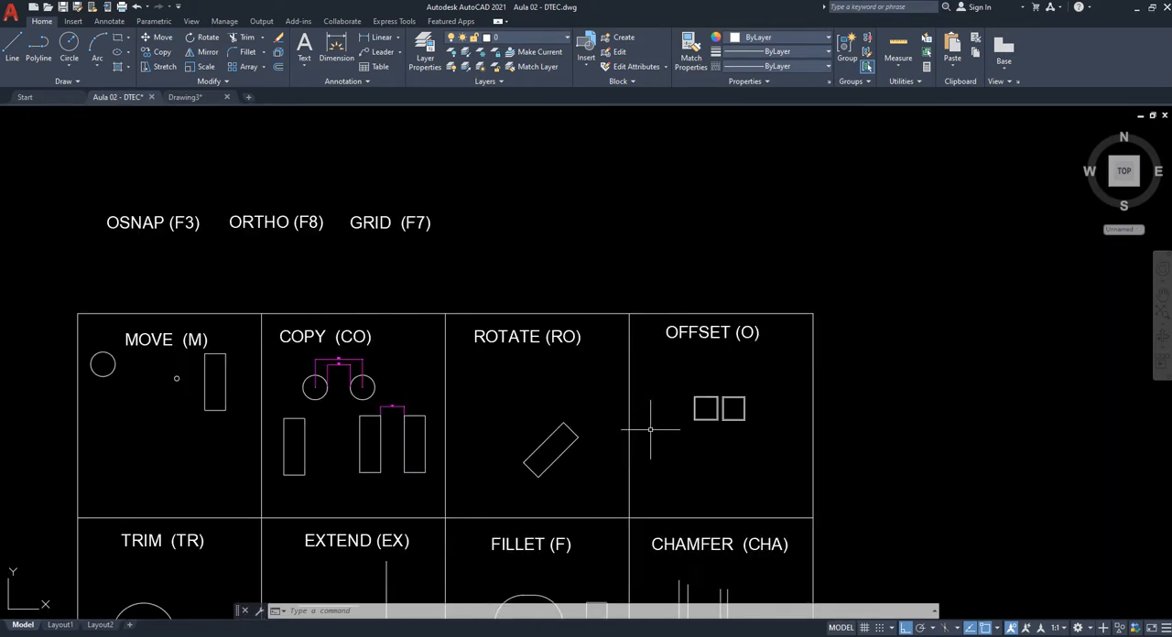